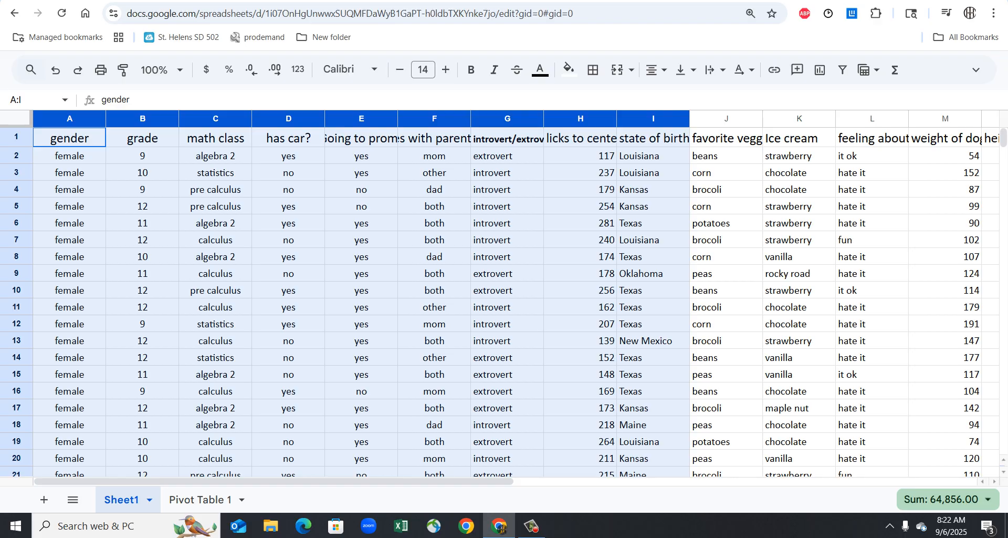
# - Try selecting the data columns A through U on Sheet1
pyautogui.hotkey('ctrl', 'shift', 'Right')
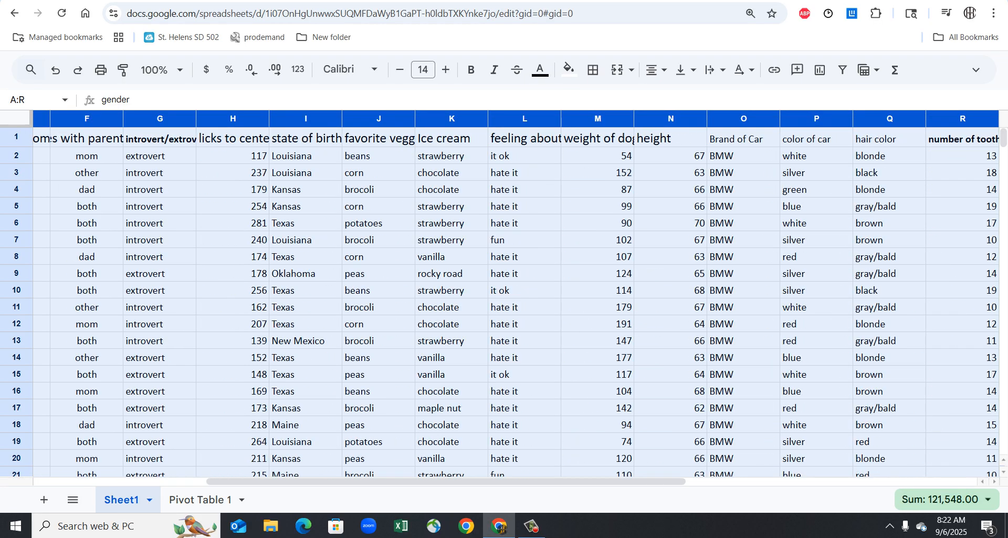
pyautogui.hotkey('shift', 'Right')
pyautogui.hotkey('shift', 'Right')
pyautogui.hotkey('shift', 'Right')
pyautogui.hotkey('shift', 'Right')
pyautogui.hotkey('shift', 'Right')
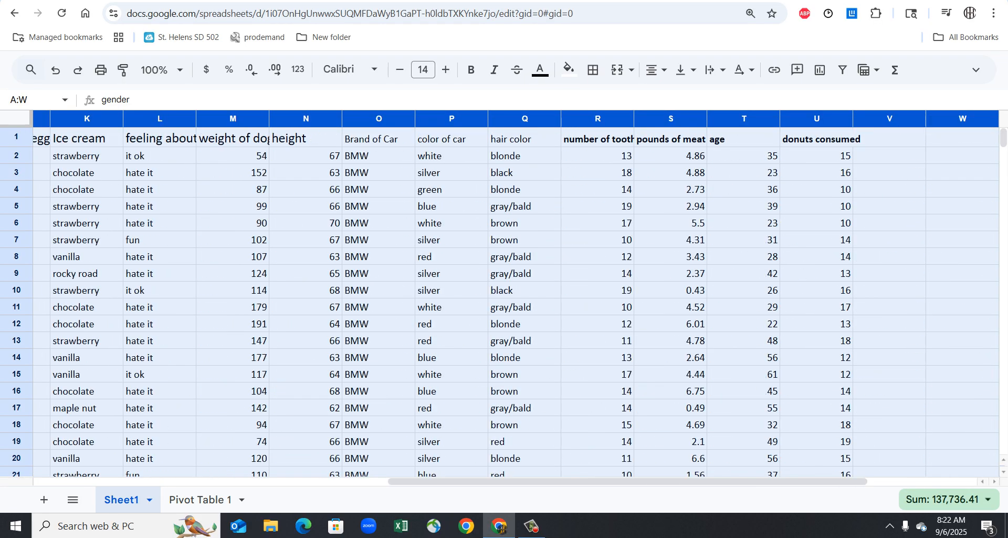
pyautogui.hotkey('shift', 'Left')
pyautogui.hotkey('shift', 'Left')
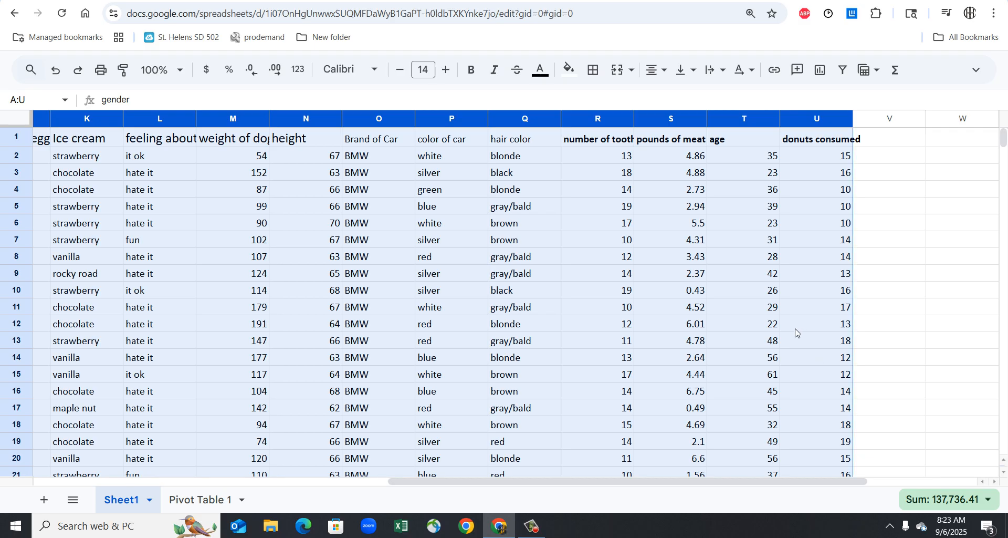
pyautogui.click(817, 307)
pyautogui.hscroll(-1, 234, 164)
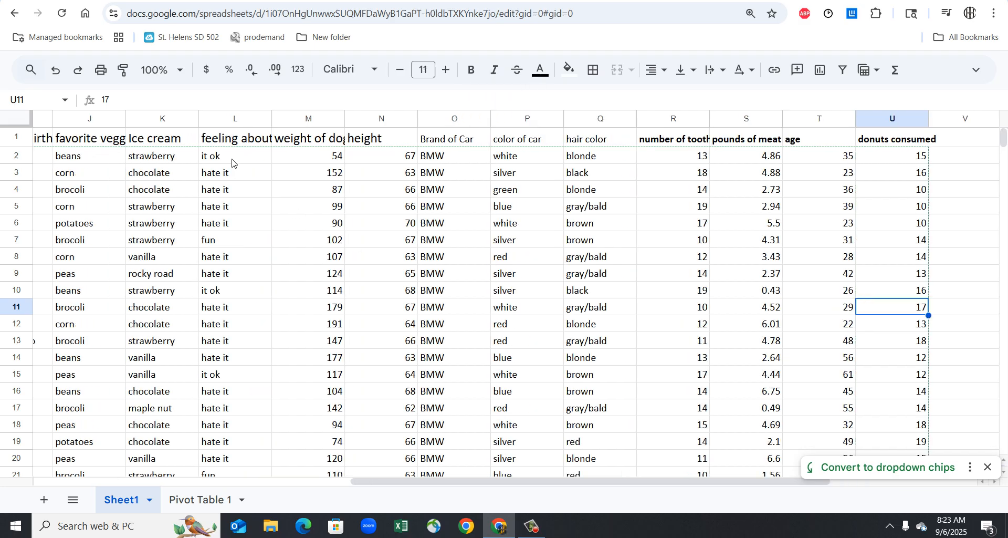
pyautogui.hscroll(-5, 232, 163)
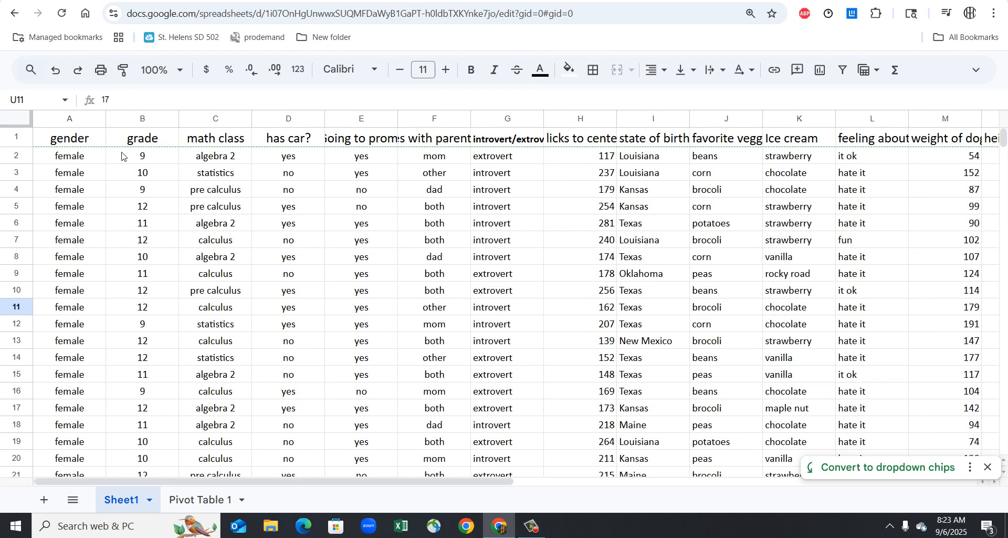
# - Select the full data range A1:U301 on Sheet1, including the header row
pyautogui.click(62, 139)
pyautogui.keyDown('shift'); pyautogui.click(289, 374); pyautogui.keyUp('shift')
pyautogui.moveTo(563, 423); pyautogui.dragTo(1006, 462)
pyautogui.moveTo(956, 498); pyautogui.dragTo(776, 426)
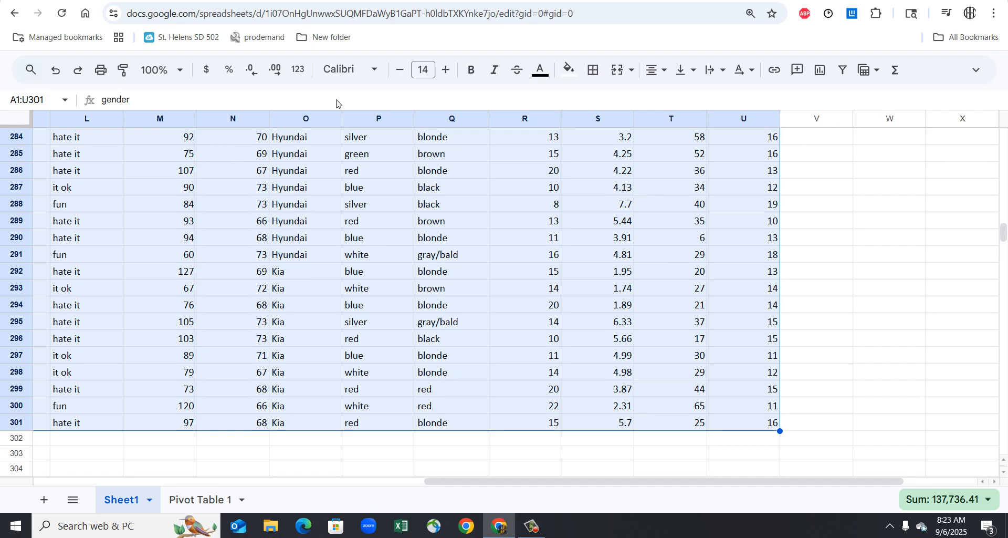
# - Create a pivot table from the selected range Sheet1!A1:U301 in a new sheet
pyautogui.hotkey('ctrl', 'shift', 'f')
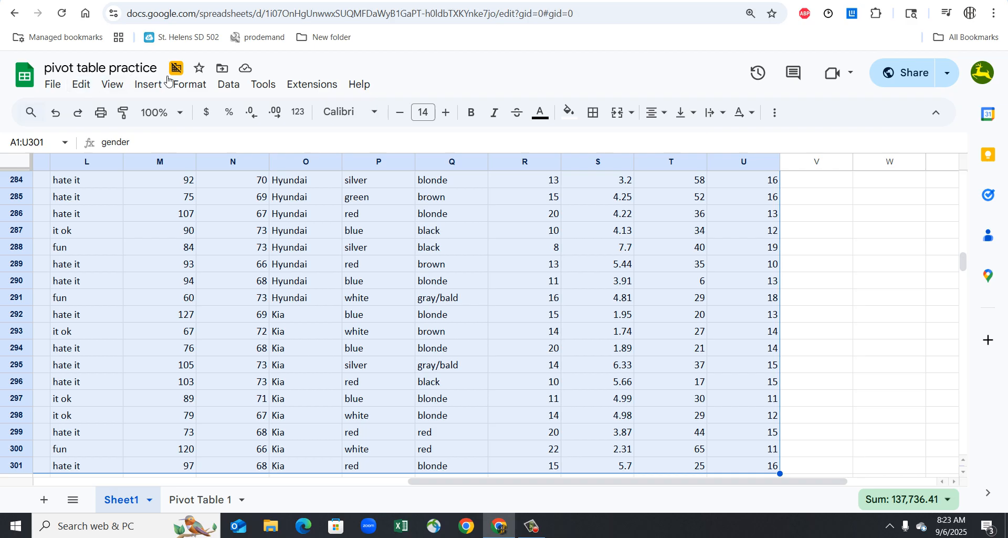
pyautogui.click(231, 89)
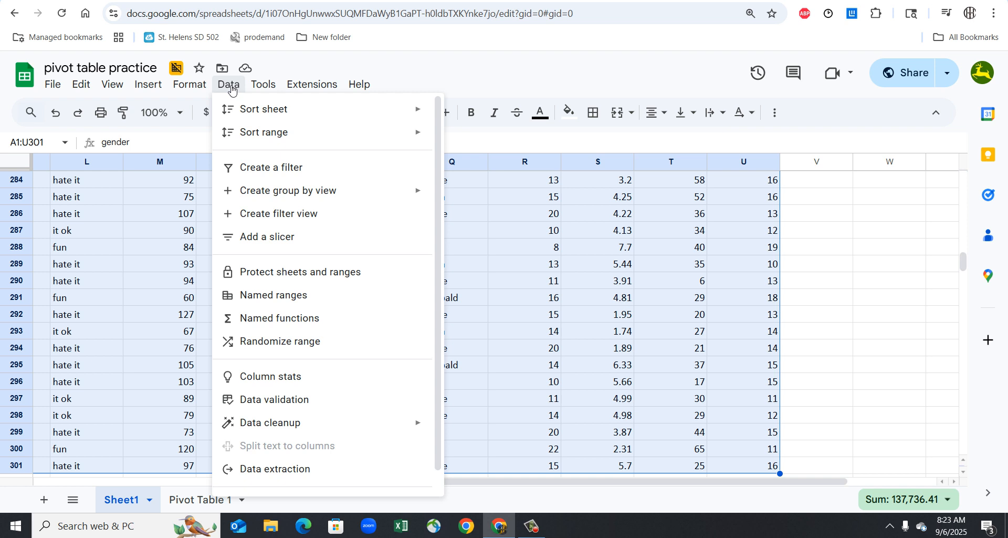
pyautogui.click(194, 81)
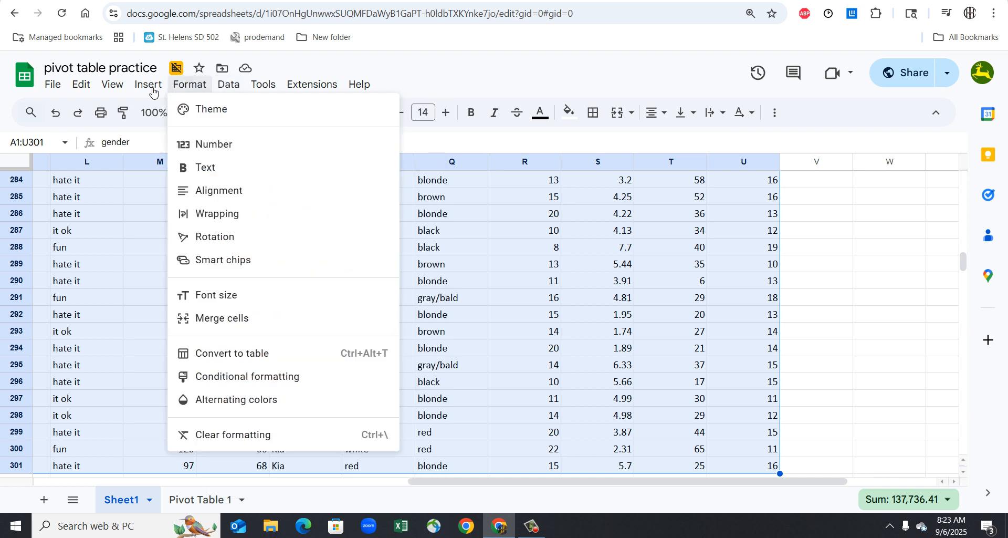
pyautogui.moveTo(146, 91)
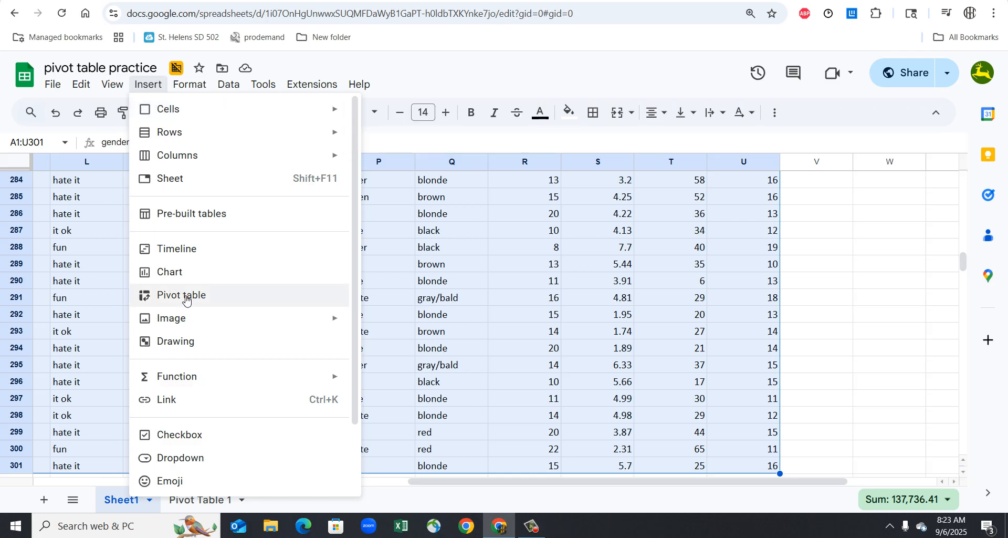
pyautogui.click(186, 298)
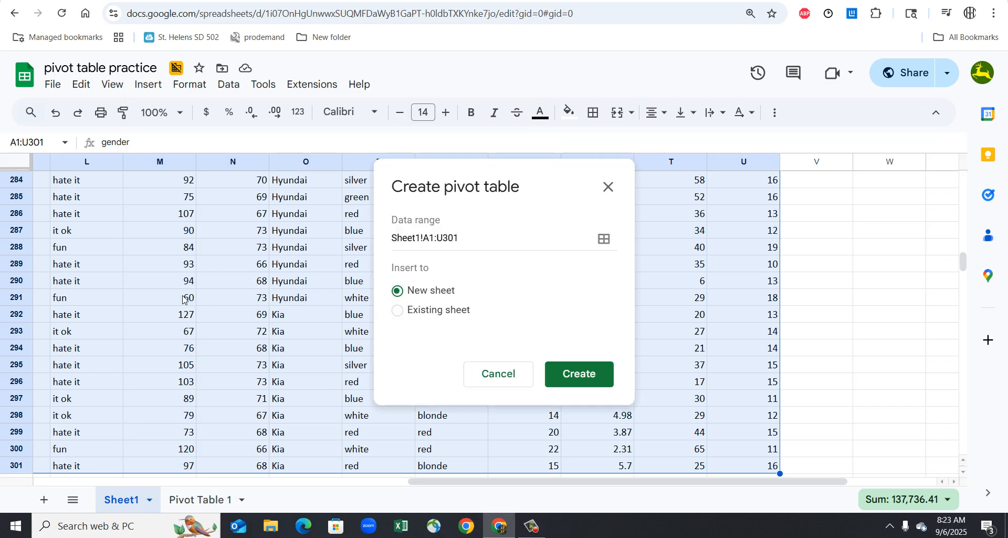
pyautogui.click(575, 384)
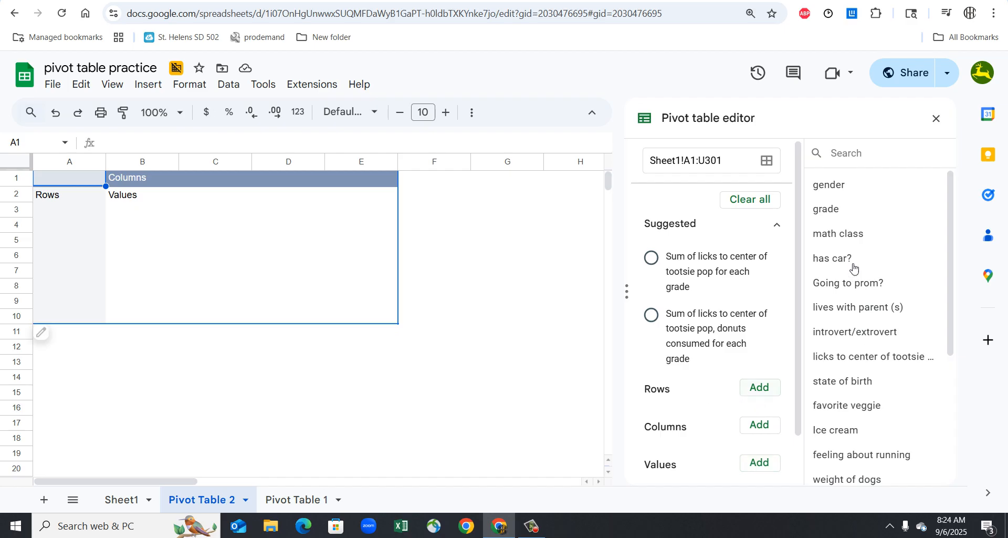
# - Add Ice cream to the pivot table as both the row field and the value field
pyautogui.click(766, 393)
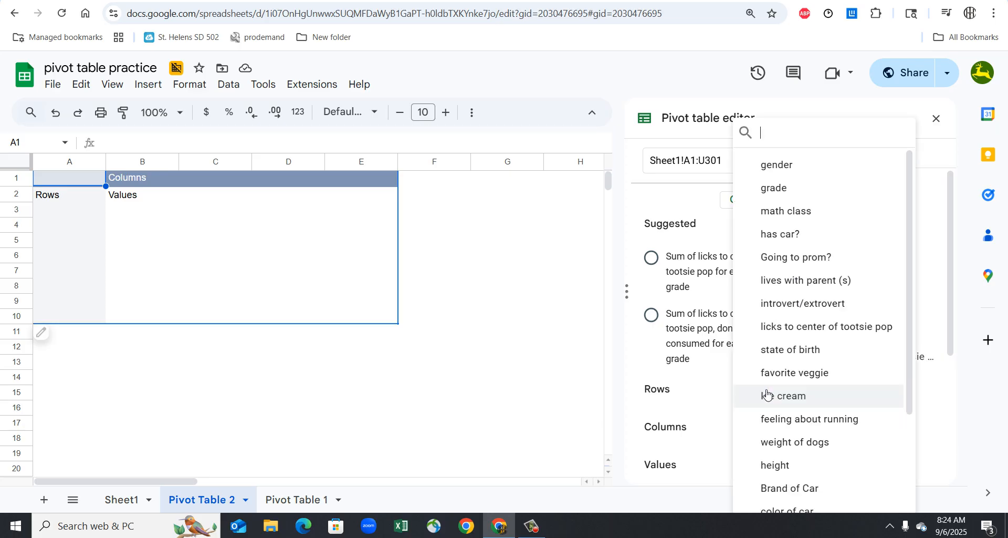
pyautogui.click(760, 403)
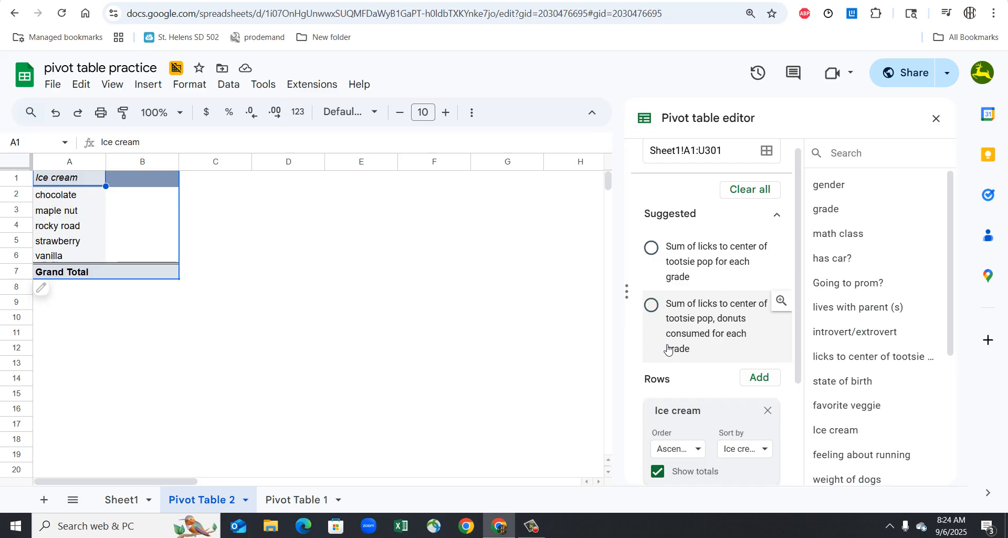
pyautogui.scroll(-1, 735, 346)
pyautogui.scroll(-5, 761, 374)
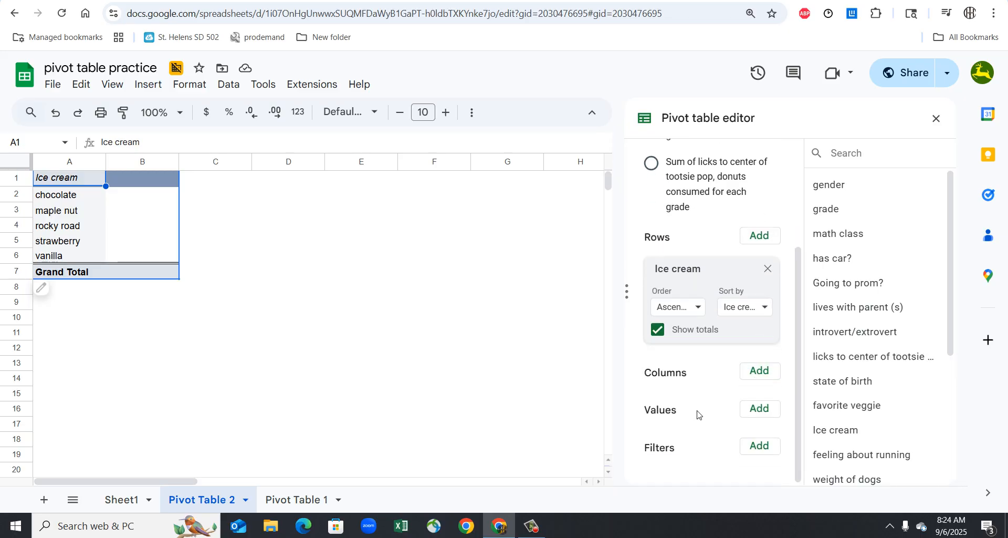
pyautogui.click(768, 411)
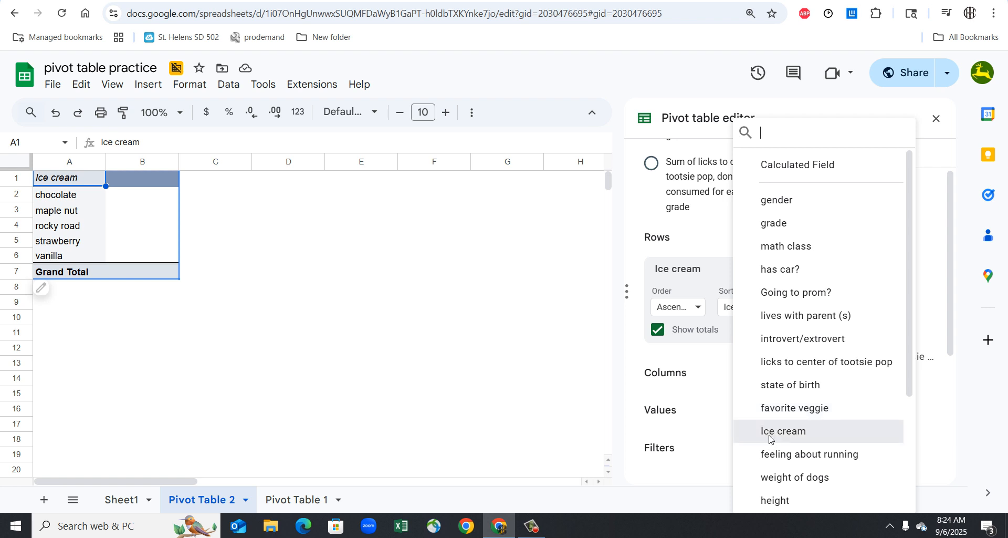
pyautogui.click(772, 431)
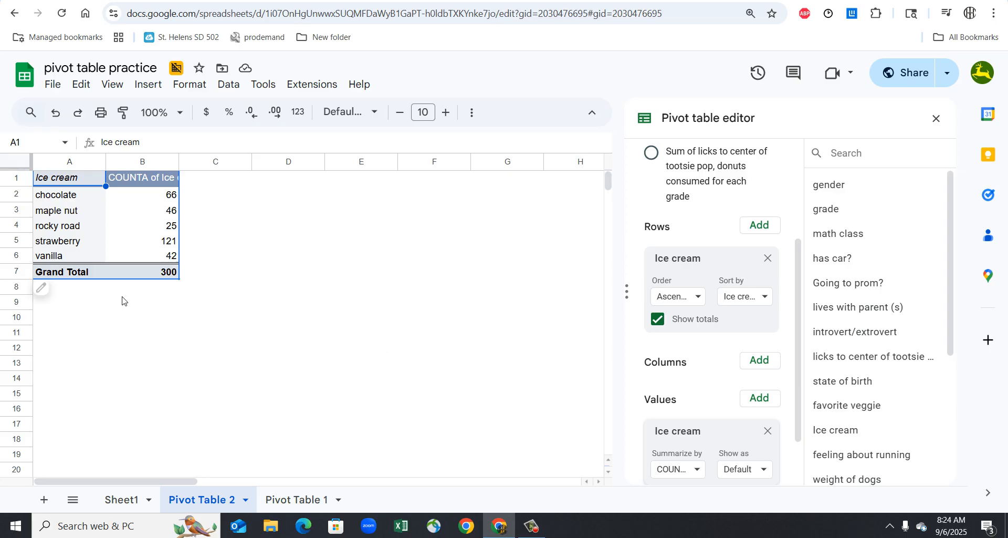
# - Copy the pivot table range A1:B6 without the Grand Total row and add a new sheet
pyautogui.moveTo(69, 179); pyautogui.dragTo(161, 255)
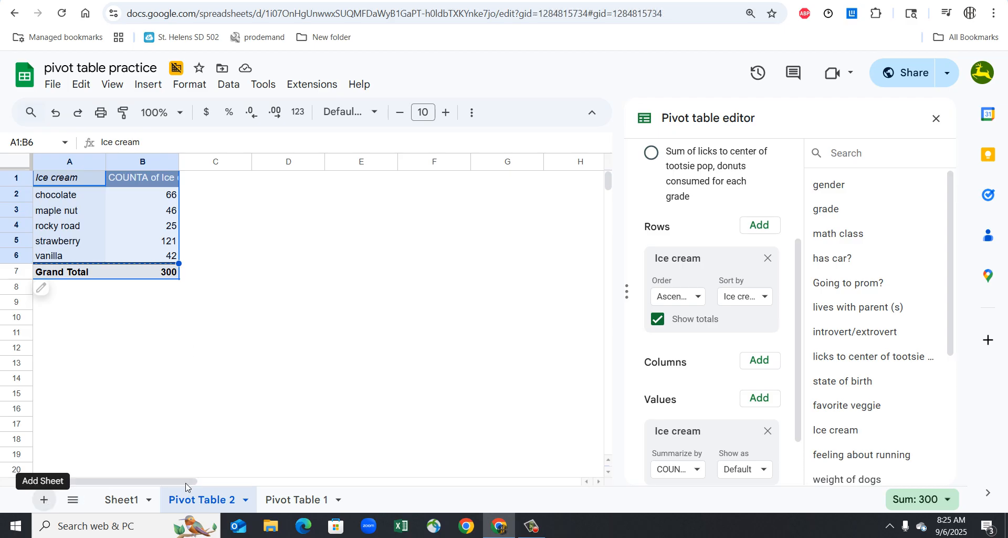
pyautogui.click(46, 500)
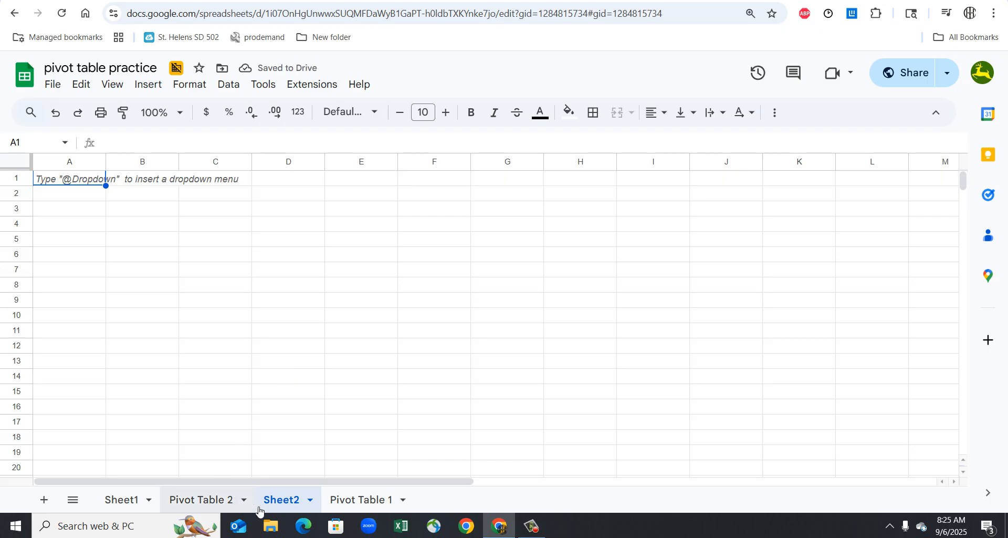
# - Rename the new sheet as "problem 1"
pyautogui.click(309, 501)
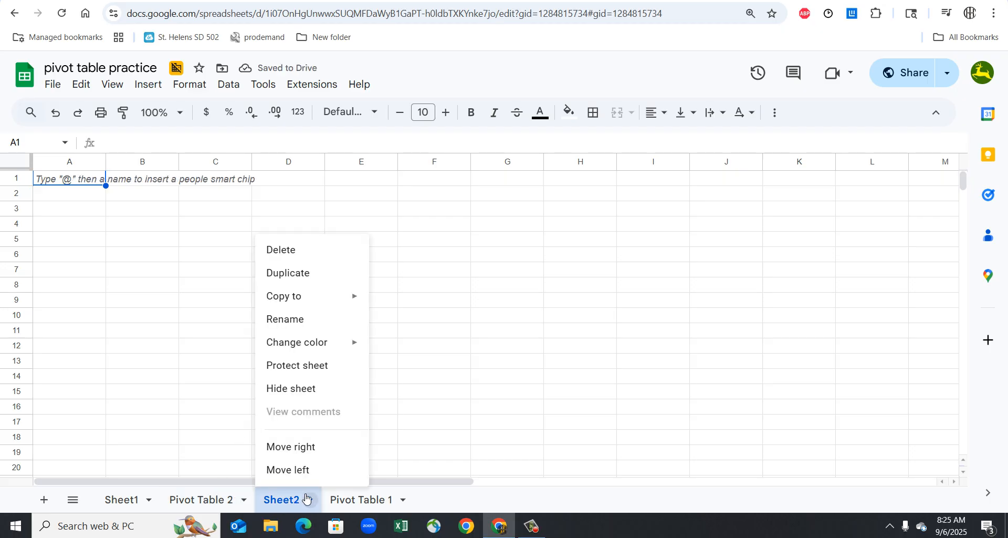
pyautogui.click(311, 319)
pyautogui.write('pro')
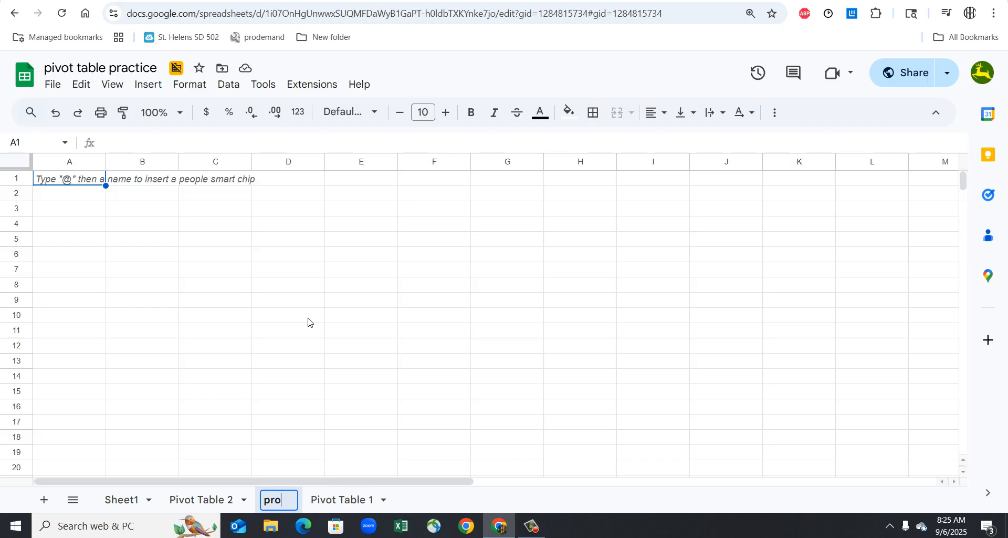
pyautogui.write('blme')
pyautogui.press('BackSpace')
pyautogui.press('BackSpace')
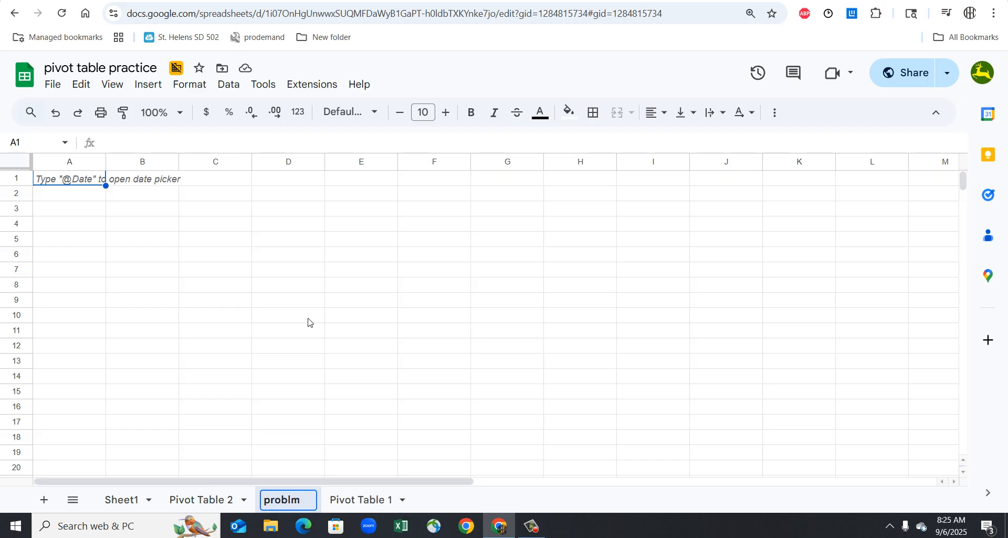
pyautogui.write('ems')
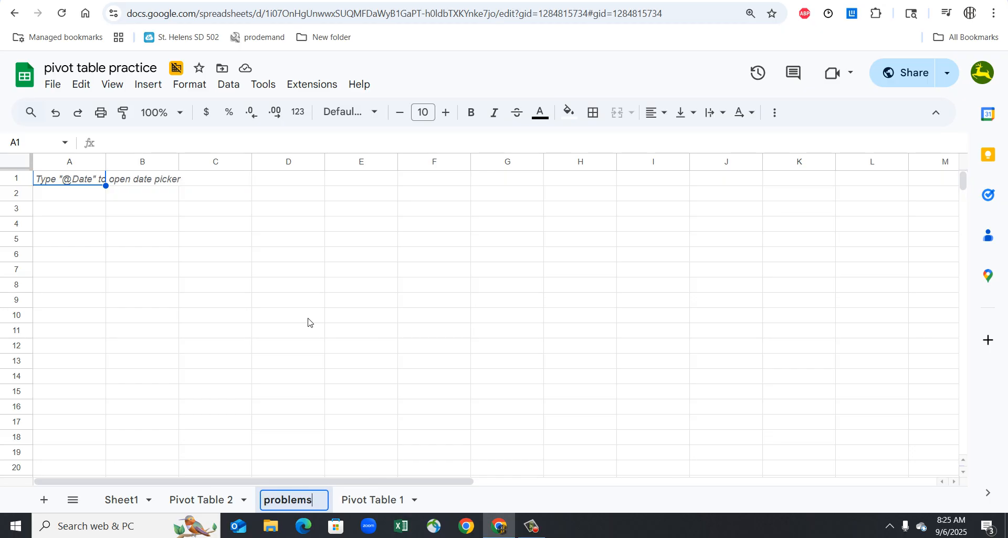
pyautogui.press('BackSpace')
pyautogui.write('1')
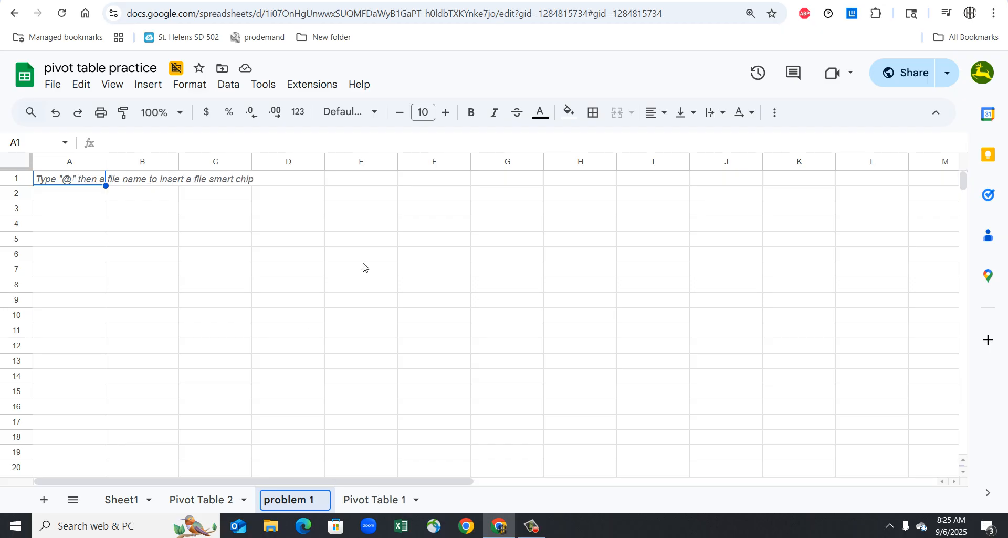
pyautogui.click(363, 259)
# - Paste the copied ice cream pivot data at cell A1 of the problem 1 sheet
pyautogui.click(102, 181)
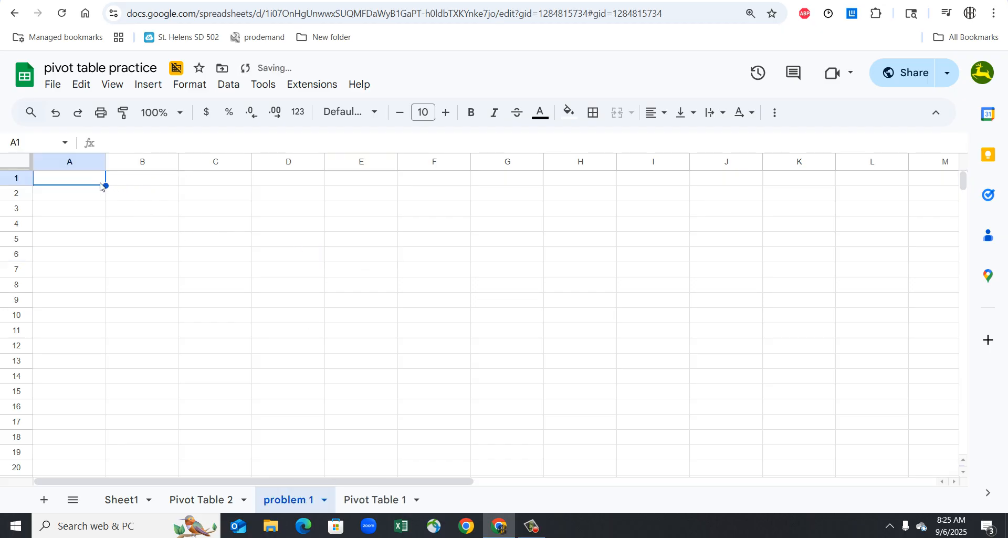
pyautogui.hotkey('ctrl', 'v')
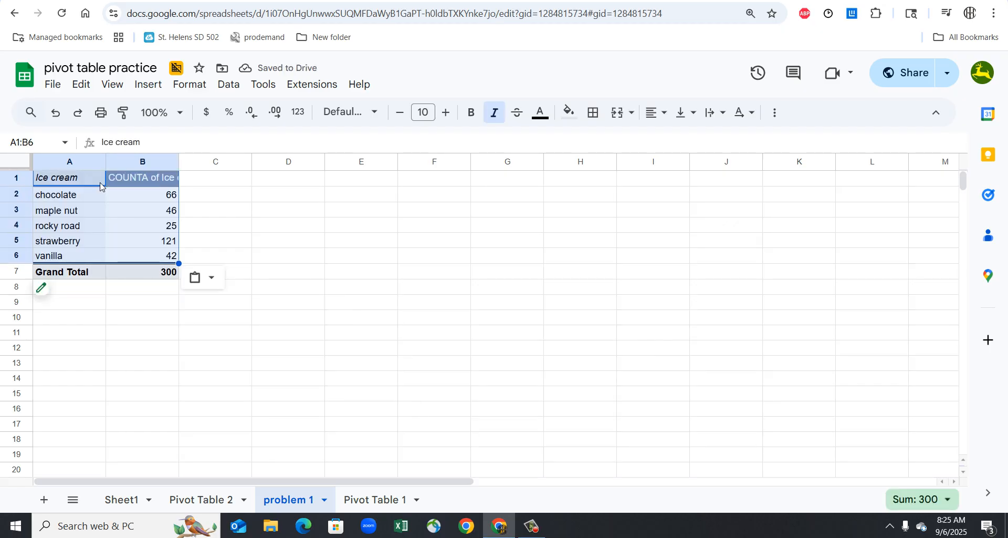
pyautogui.click(167, 304)
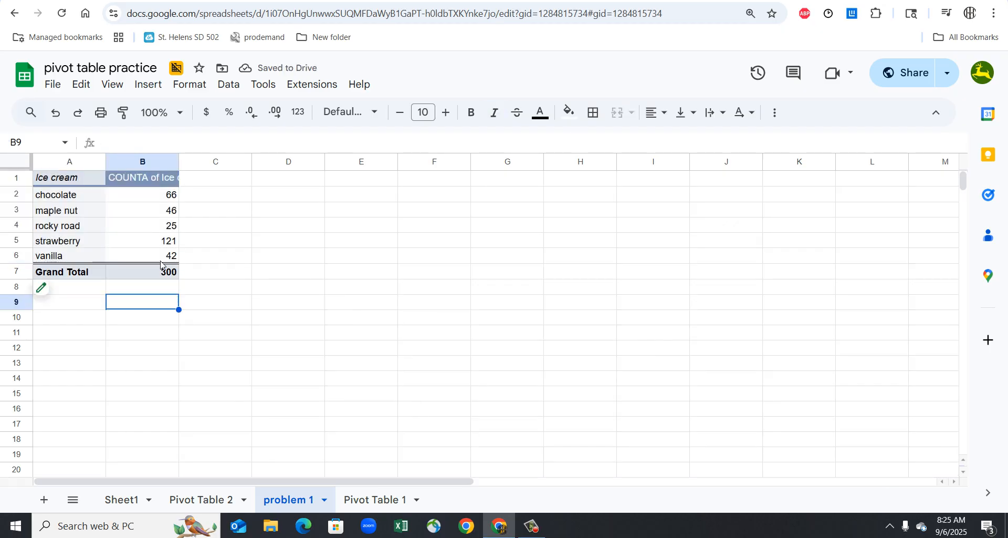
# - Insert a pie chart of the ice cream flavors from range A1:B6, leaving out the Grand Total row
pyautogui.click(79, 181)
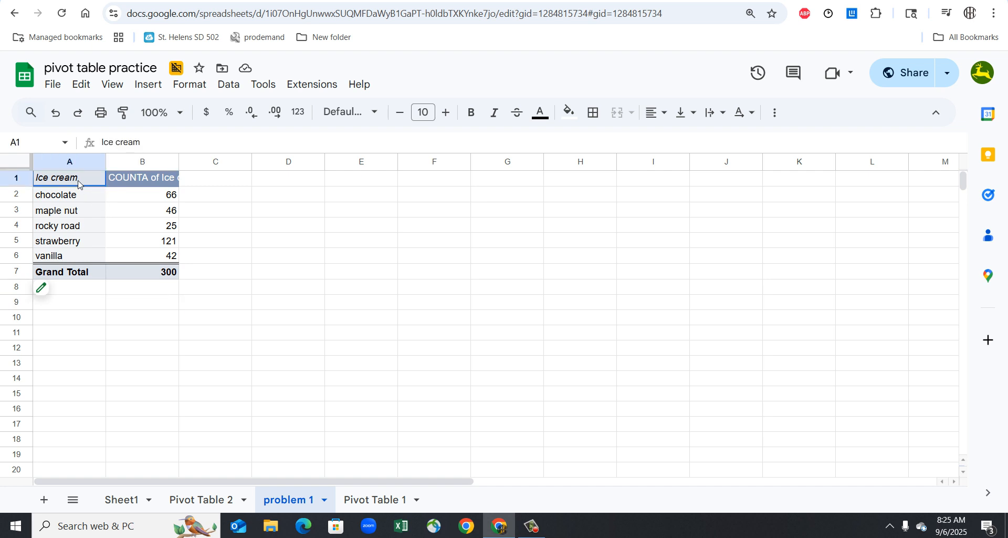
pyautogui.moveTo(124, 226); pyautogui.dragTo(135, 254)
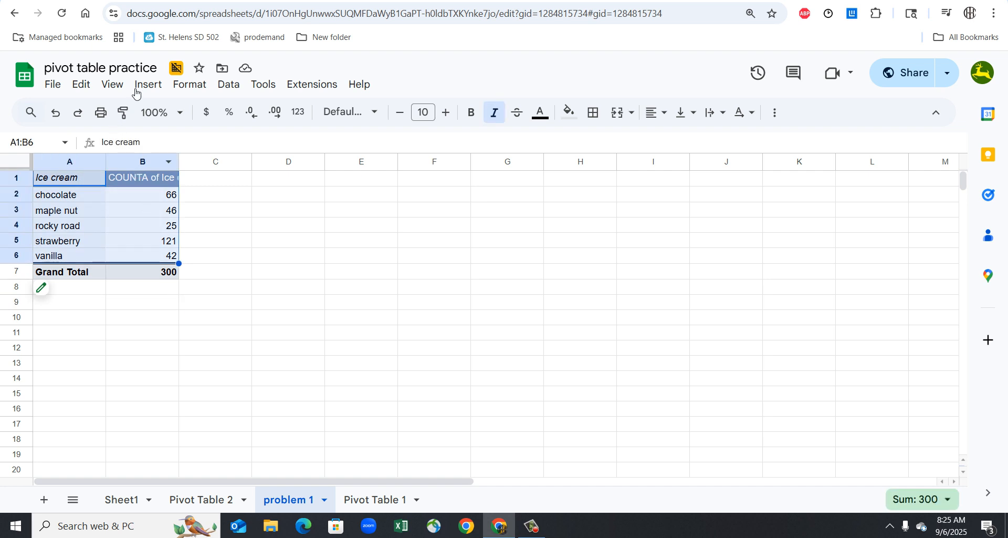
pyautogui.click(152, 89)
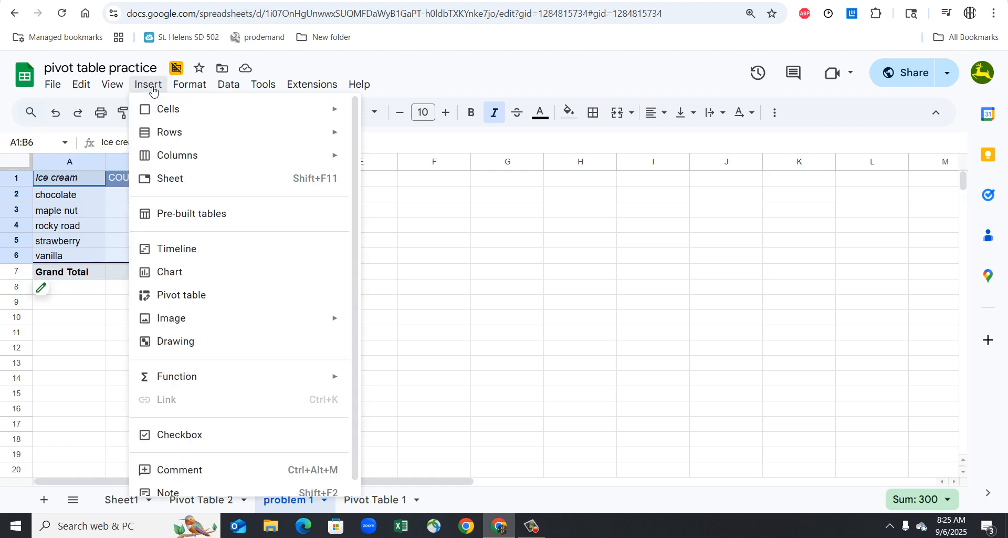
pyautogui.click(173, 273)
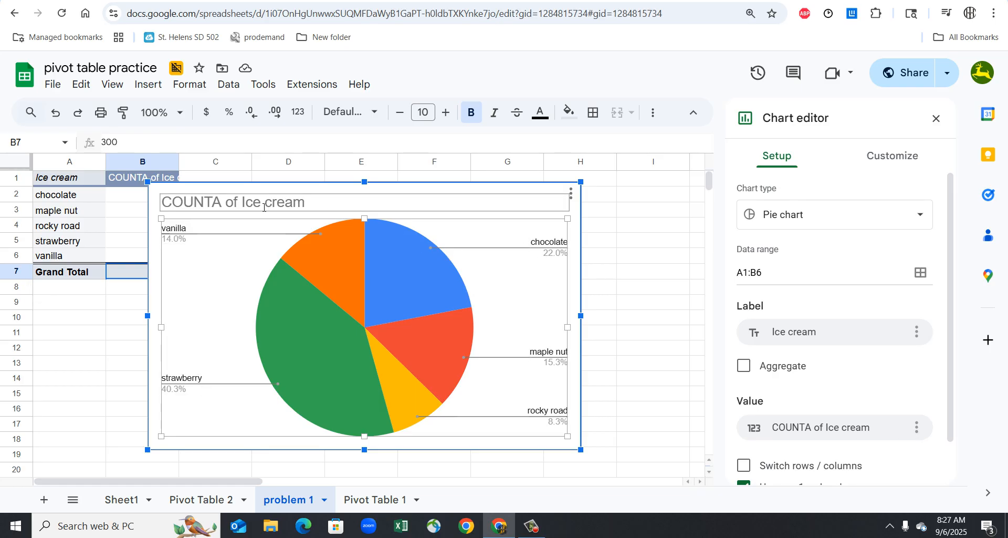
# - Change the pie chart's title to "Favorite Ice cream Flavors"
pyautogui.click(248, 206)
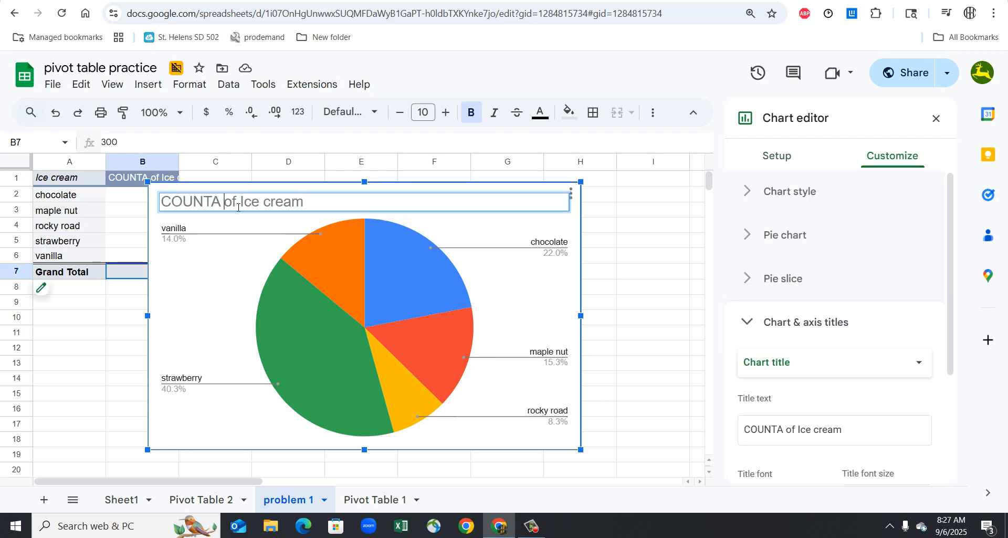
pyautogui.moveTo(236, 205); pyautogui.dragTo(168, 203)
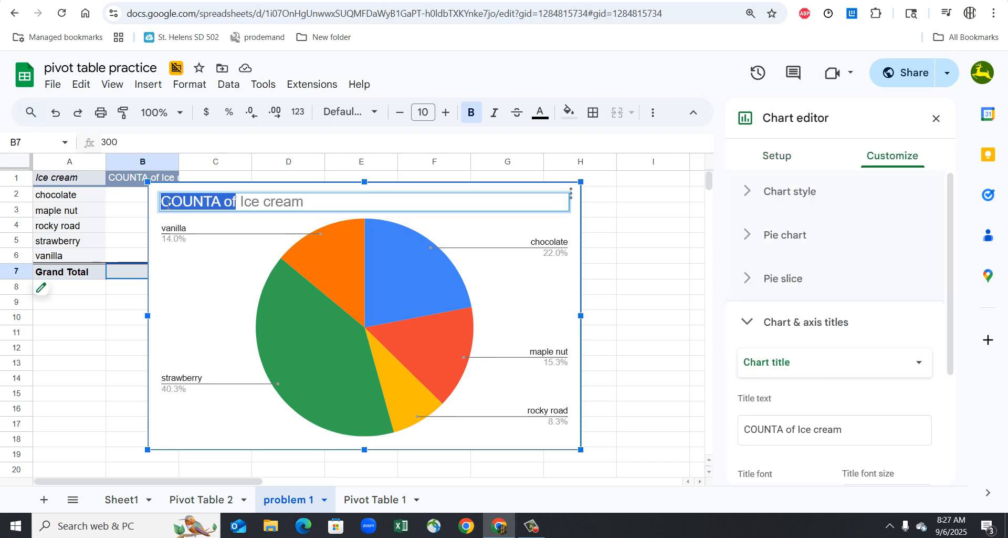
pyautogui.press('BackSpace')
pyautogui.write('Fv')
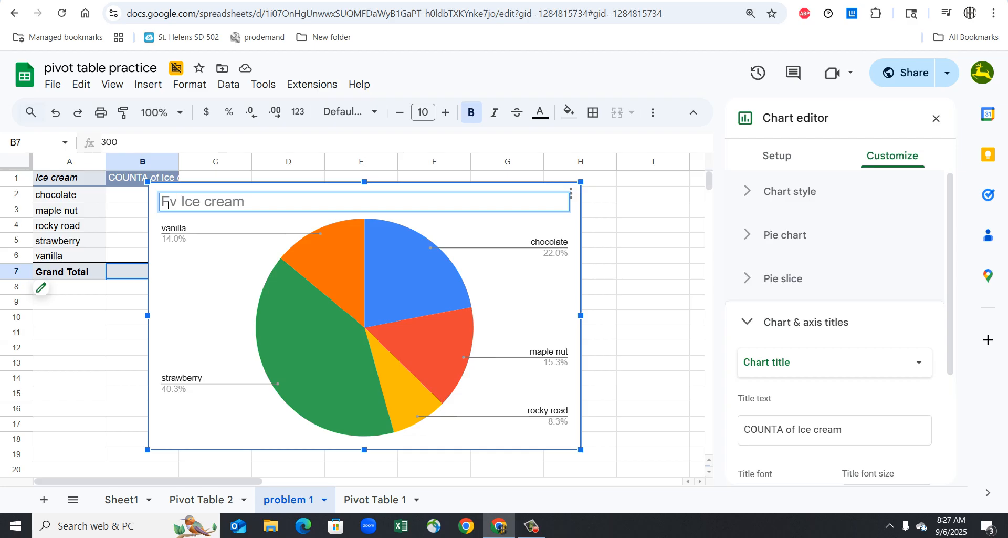
pyautogui.press('BackSpace')
pyautogui.write('a')
pyautogui.write('vorite')
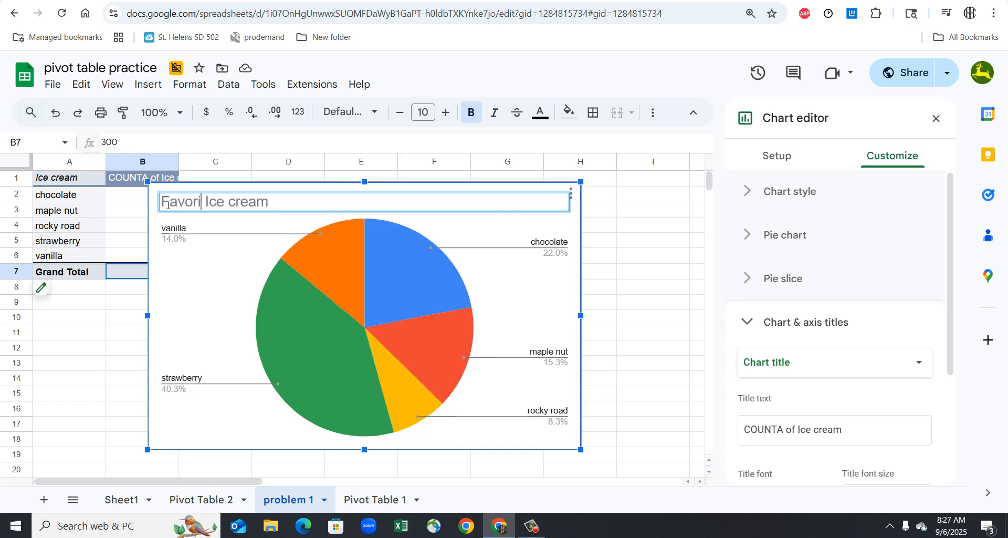
pyautogui.press('BackSpace')
pyautogui.click(307, 205)
pyautogui.write('Fl')
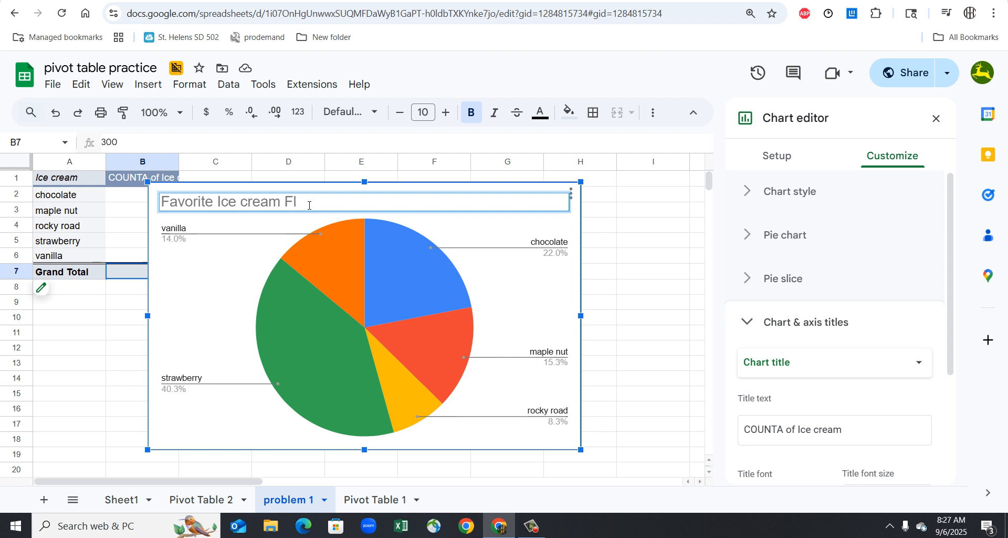
pyautogui.write('avors')
pyautogui.click(637, 334)
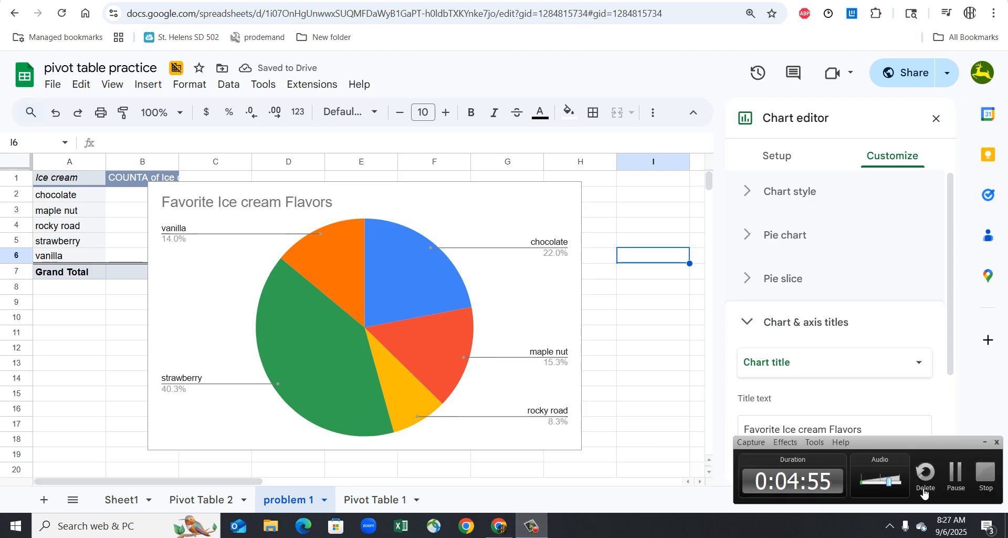
pyautogui.click(959, 479)
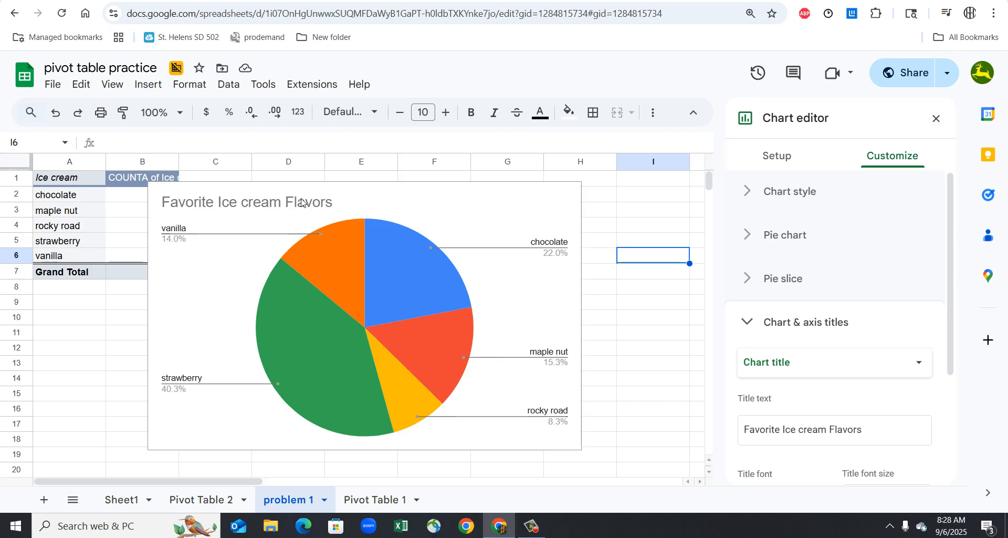
# - Extend the chart title after "Flavors" with "in" and the teacher's title and surname in the possessive form
pyautogui.click(339, 200)
pyautogui.doubleClick(339, 200)
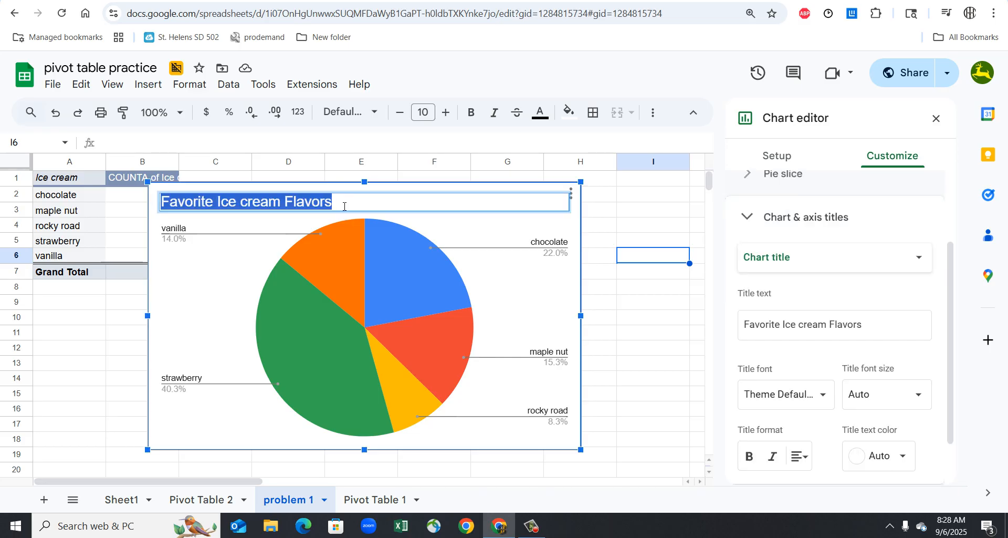
pyautogui.click(344, 206)
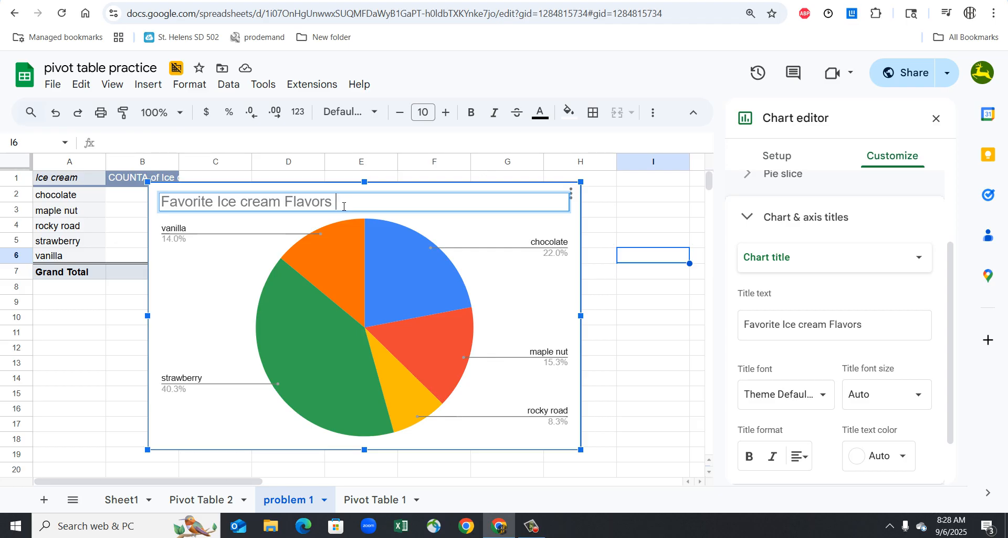
pyautogui.write('in Mrs. Deruews')
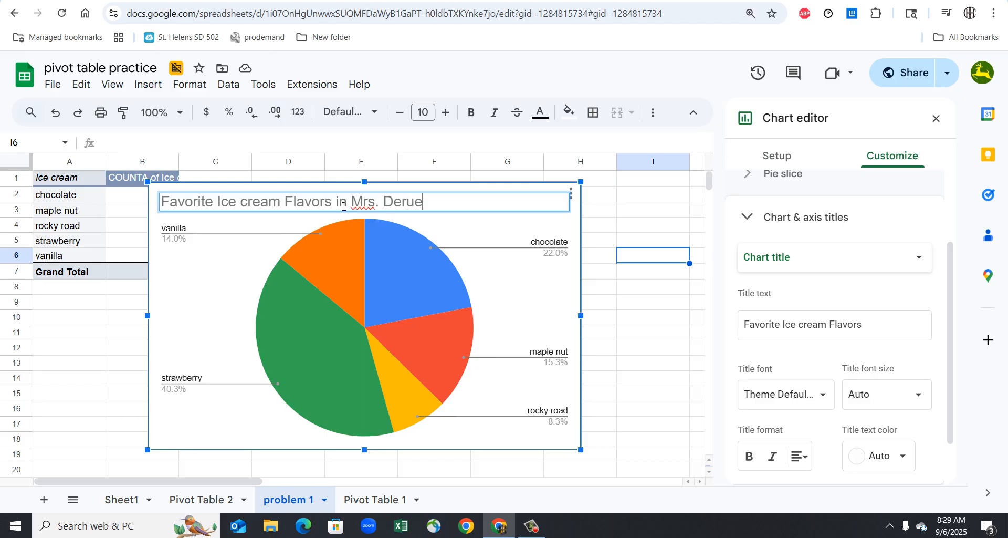
pyautogui.press('BackSpace')
pyautogui.press('BackSpace')
pyautogui.press('BackSpace')
pyautogui.write('we')
pyautogui.write('s')
pyautogui.press('BackSpace')
pyautogui.write("'sj")
pyautogui.press('BackSpace')
pyautogui.press('BackSpace')
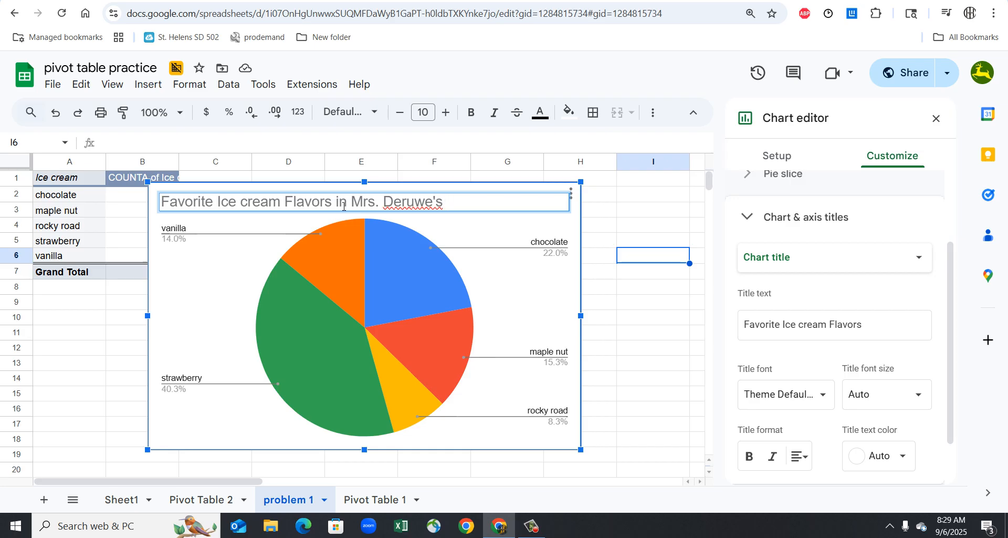
# - Complete the chart title by adding "AM Kindiegraden class 1975" after the teacher's name
pyautogui.write('AM Kindiegrade')
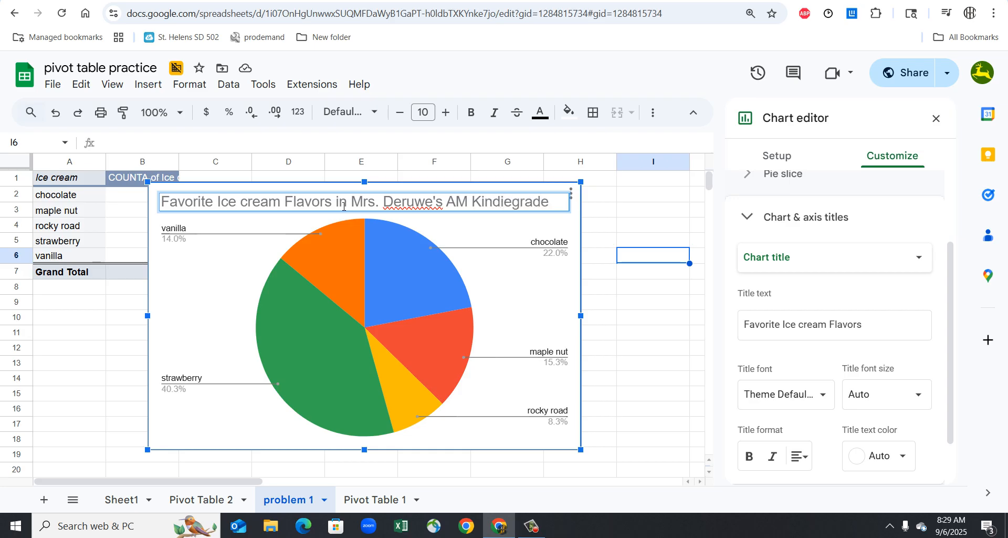
pyautogui.write('n glass')
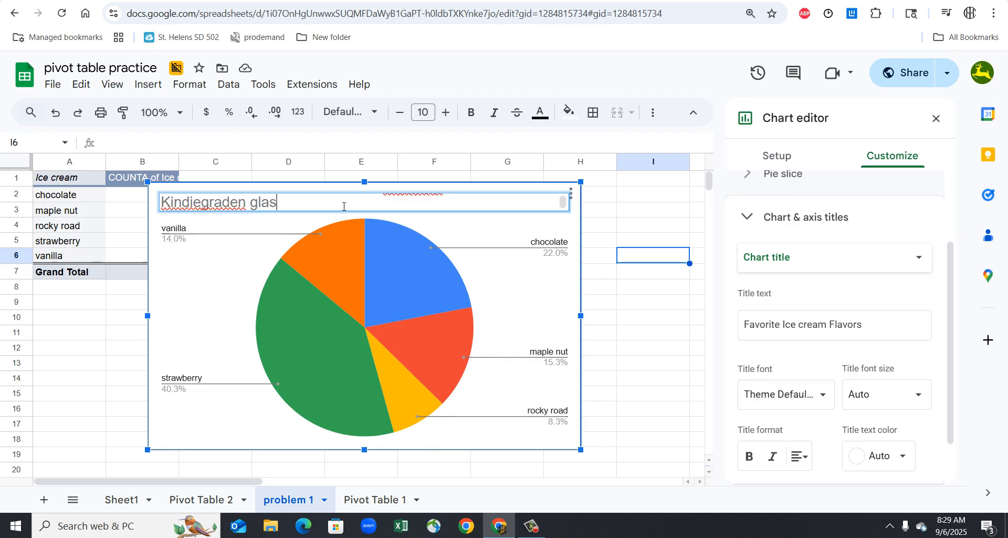
pyautogui.press('BackSpace')
pyautogui.press('BackSpace')
pyautogui.press('BackSpace')
pyautogui.press('BackSpace')
pyautogui.press('BackSpace')
pyautogui.write('class 18=975')
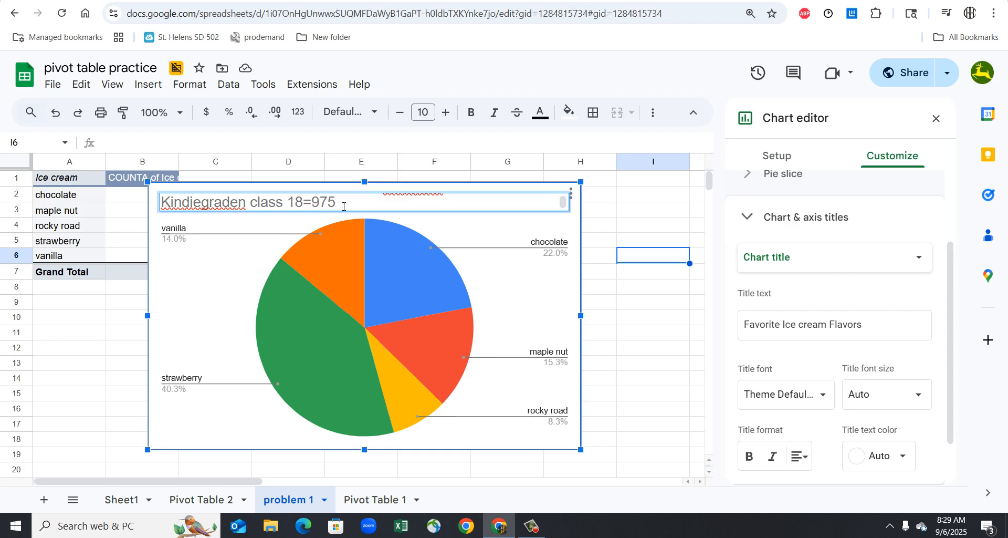
pyautogui.press('BackSpace')
pyautogui.press('BackSpace')
pyautogui.press('BackSpace')
pyautogui.press('BackSpace')
pyautogui.press('BackSpace')
pyautogui.write('975')
pyautogui.press('Return')
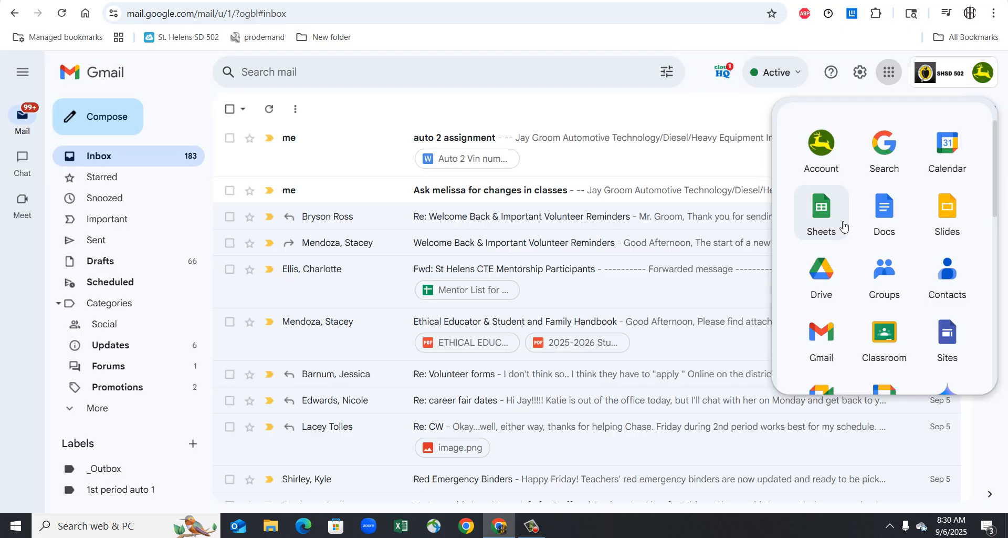
# - Create a blank document in Google Docs and enter "Make a pie chart of favorite ice cream flavors." followed by a blank line
pyautogui.click(882, 223)
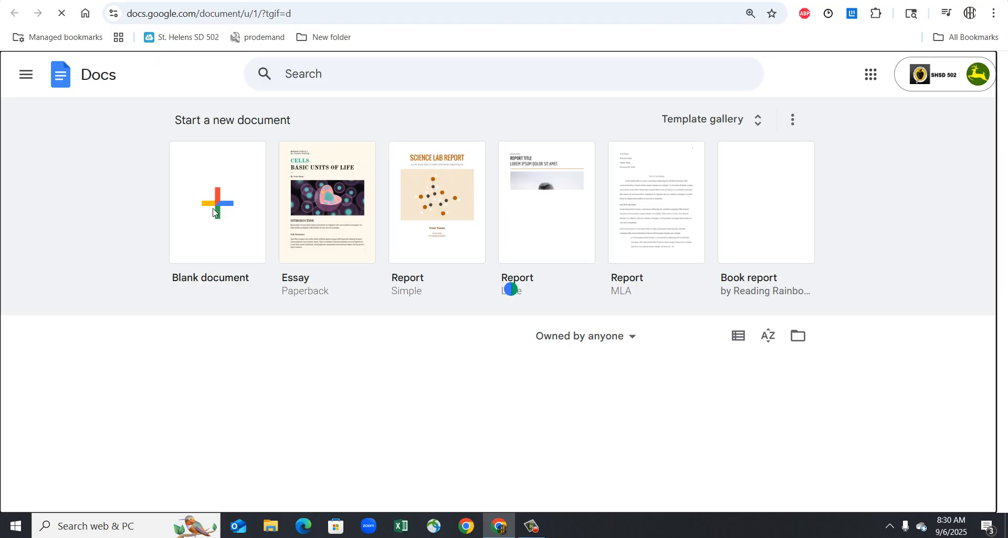
pyautogui.click(207, 210)
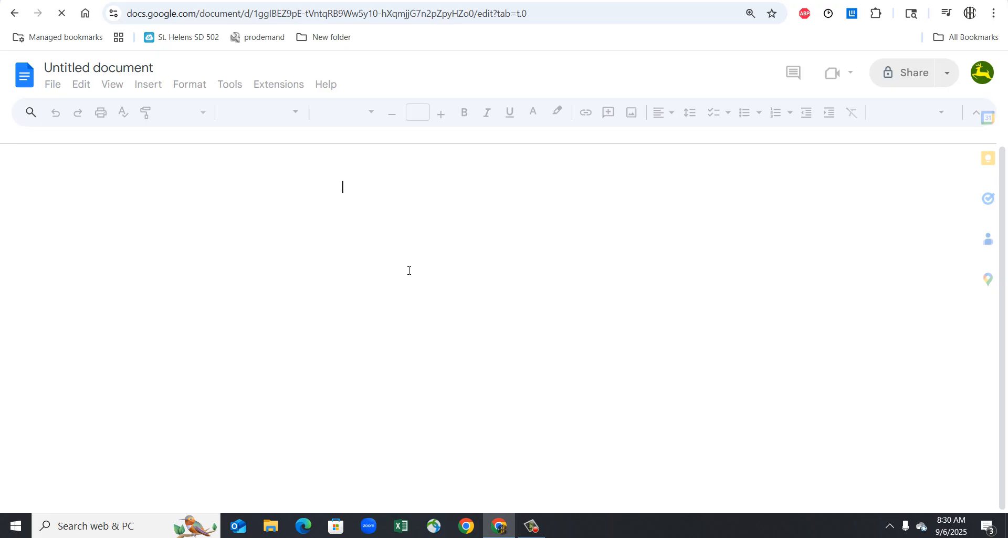
pyautogui.write('Make a pie')
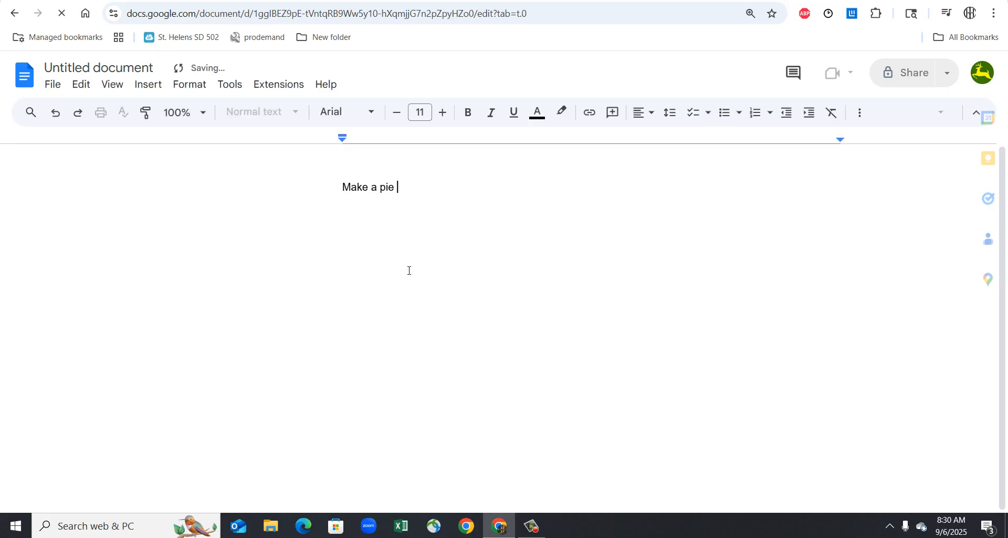
pyautogui.write(' chart of favorite ic')
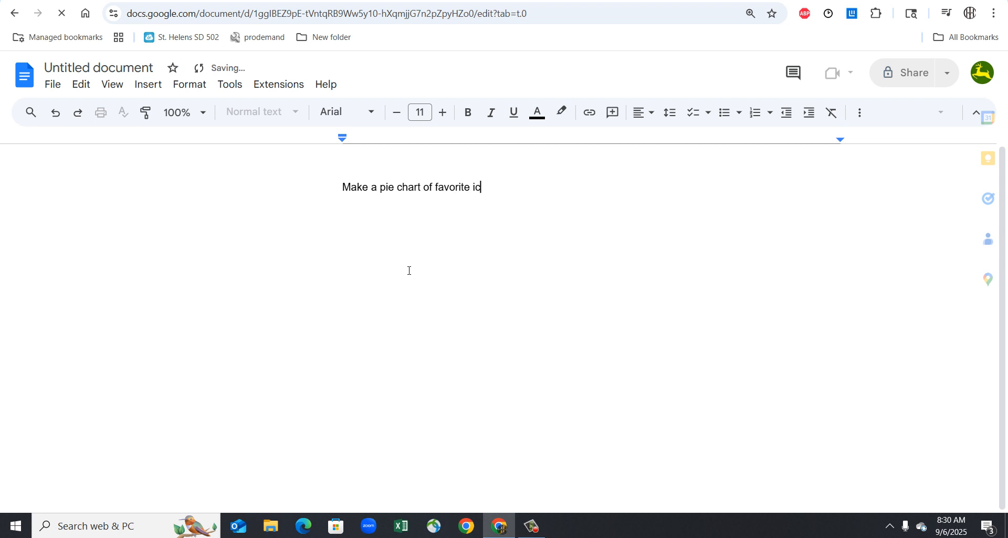
pyautogui.write('e')
pyautogui.press('Tab')
pyautogui.write('.')
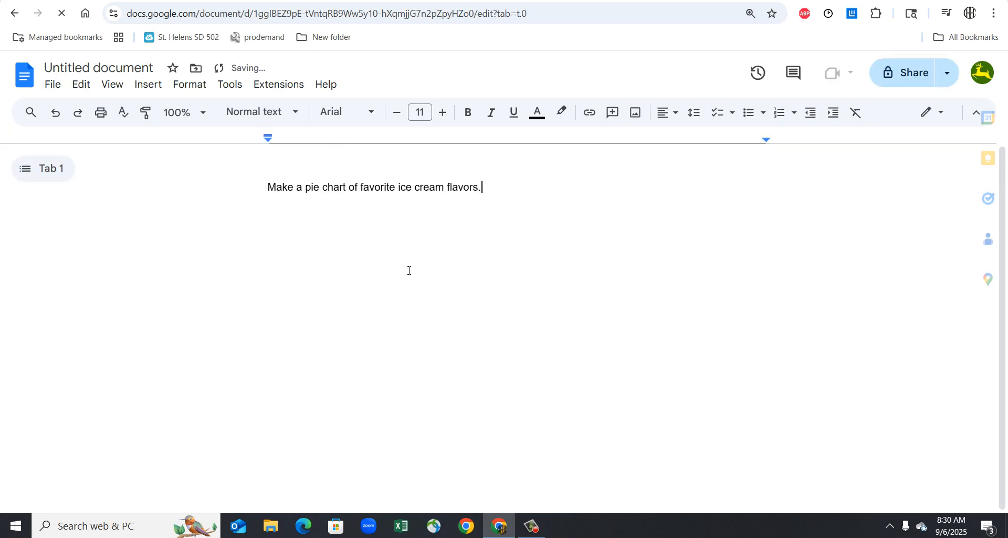
pyautogui.press('Return')
pyautogui.press('Return')
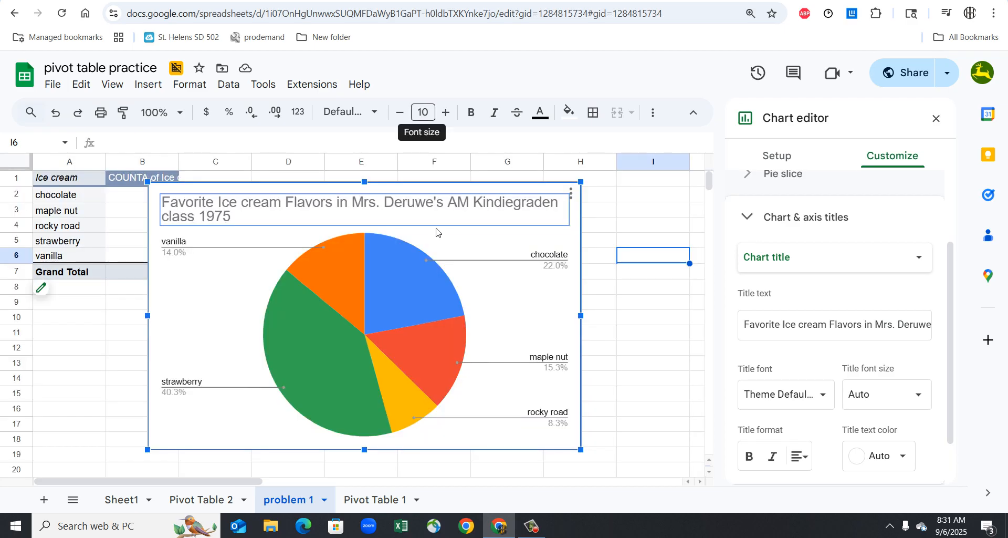
# - Copy the pie chart from the problem 1 sheet and paste it unlinked below the sentence in the Google Docs document
pyautogui.rightClick(210, 307)
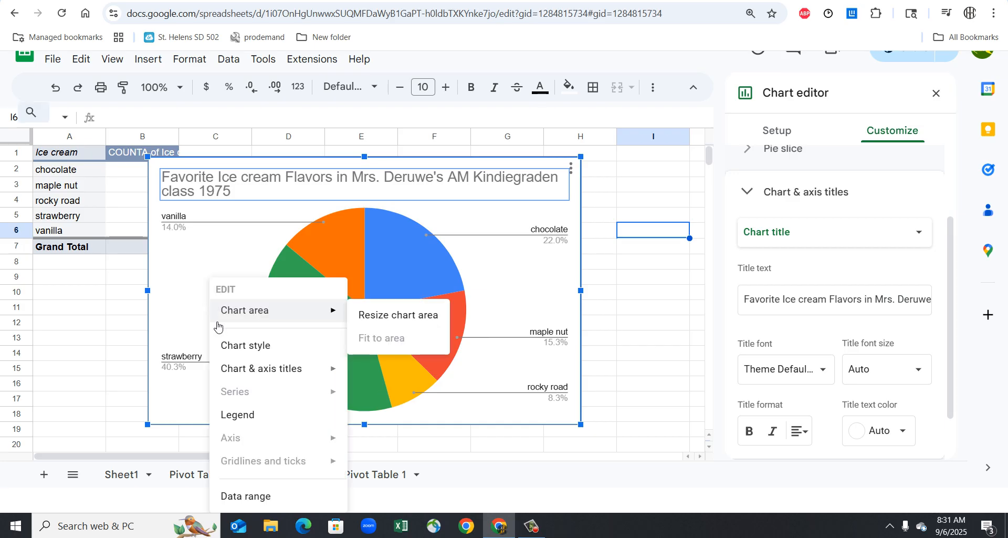
pyautogui.click(184, 289)
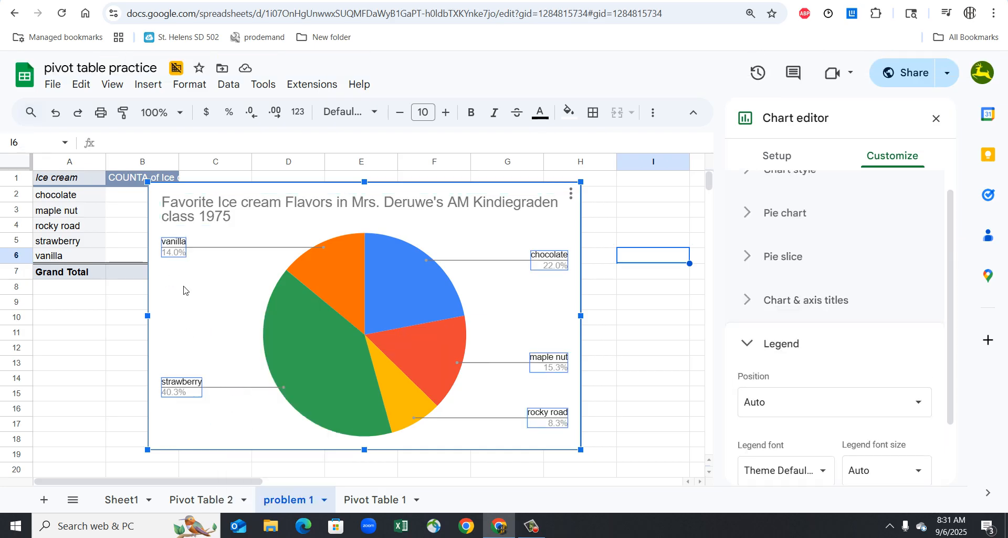
pyautogui.click(320, 166)
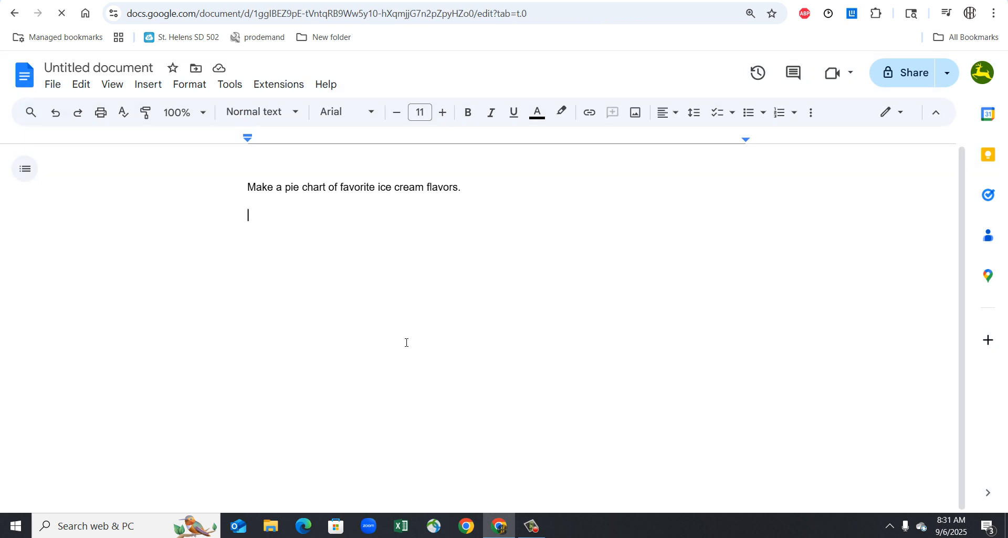
pyautogui.hotkey('ctrl', 'v')
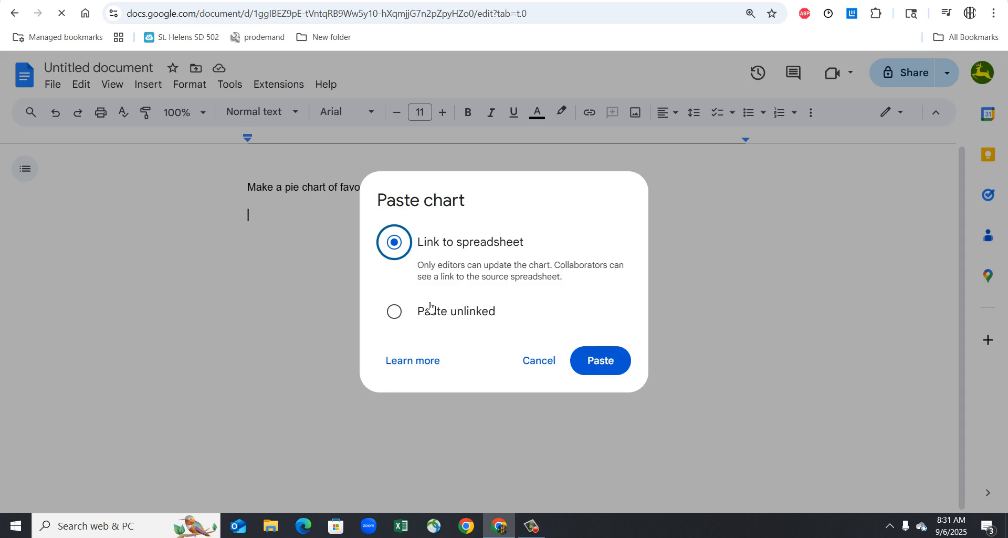
pyautogui.click(394, 312)
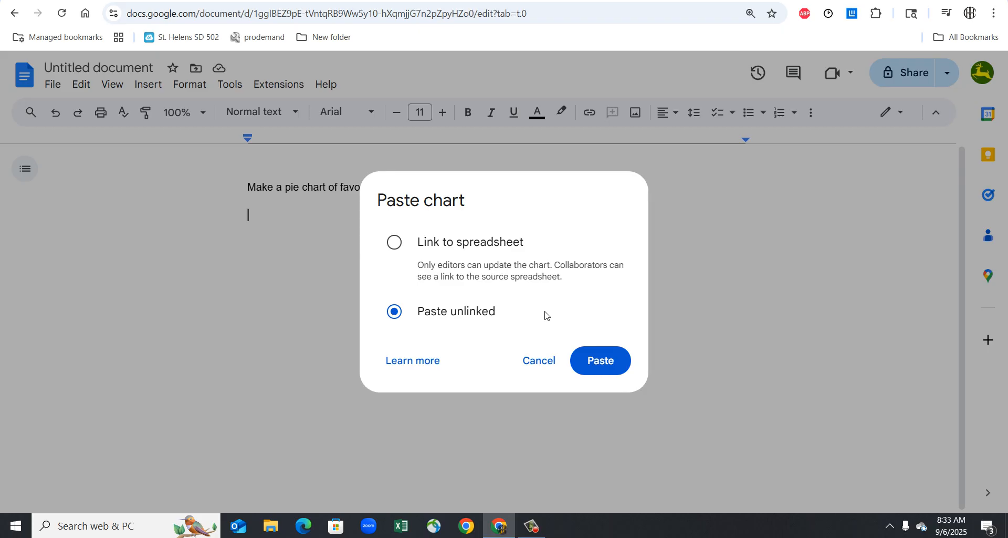
pyautogui.click(613, 369)
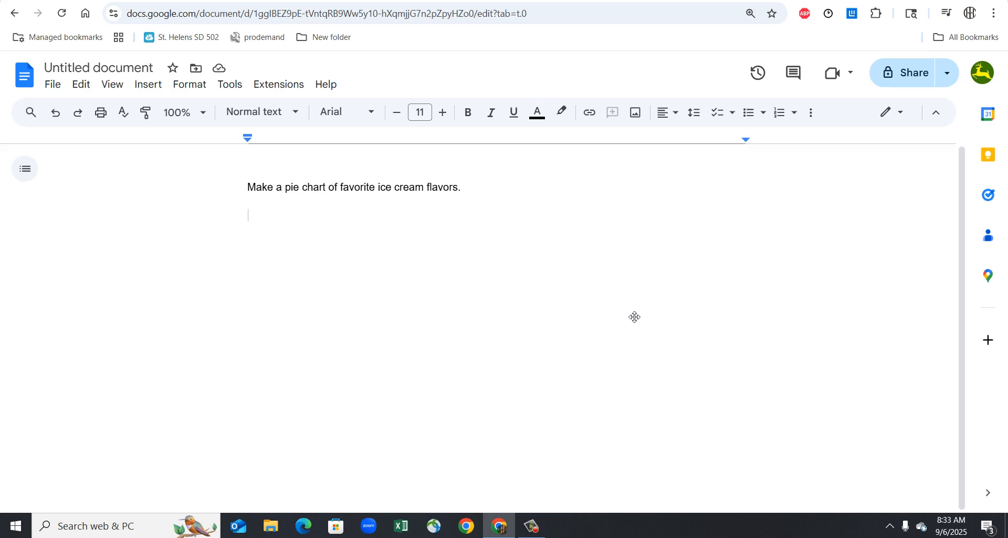
# - Add two line breaks after the pasted pie chart in the document
pyautogui.scroll(3, 689, 361)
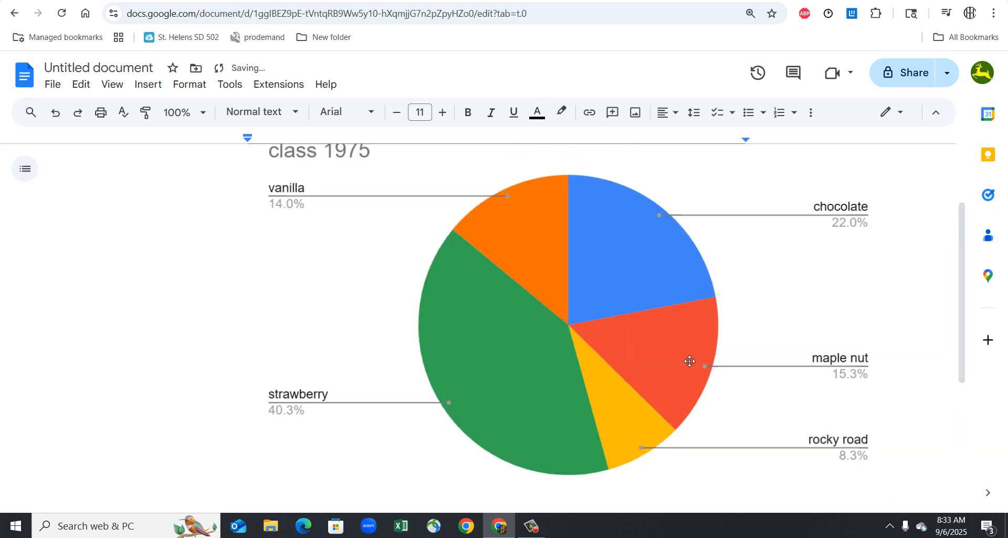
pyautogui.scroll(-1, 690, 360)
pyautogui.scroll(-3, 689, 361)
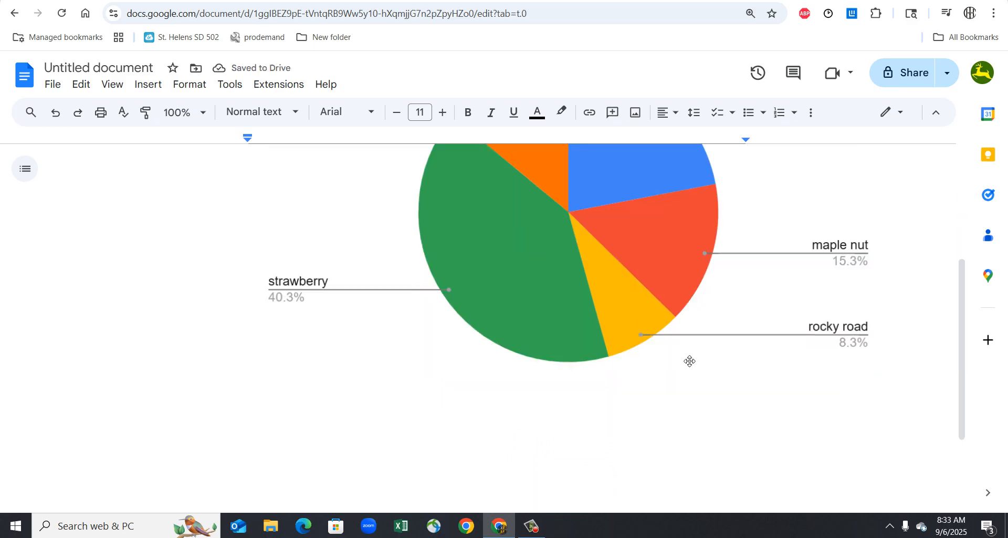
pyautogui.press('Return')
pyautogui.press('Return')
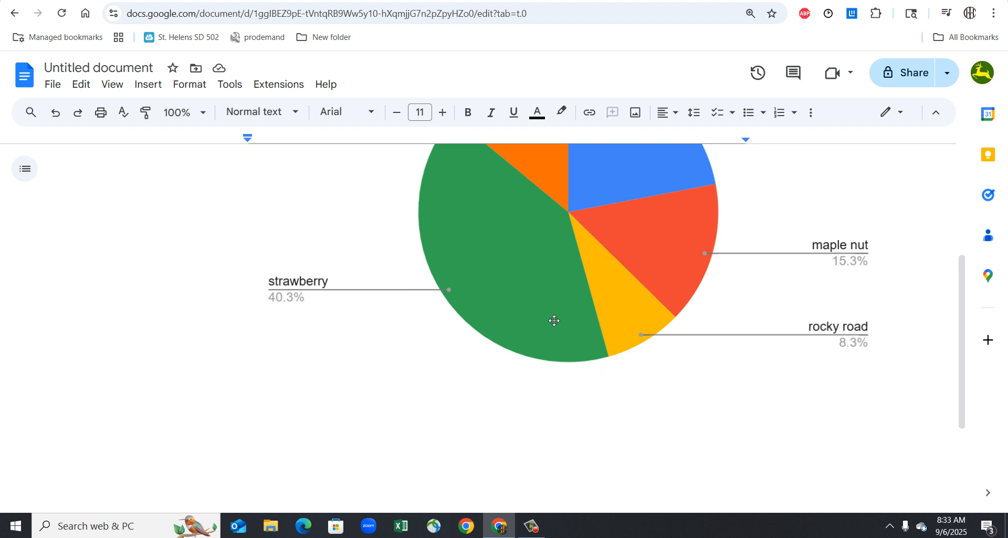
pyautogui.scroll(3, 577, 346)
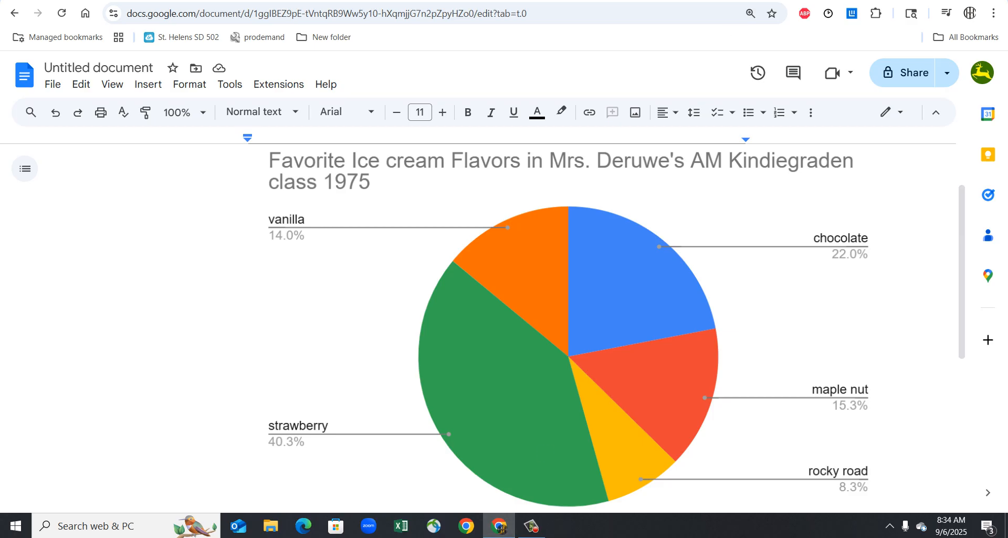
# - Return to the pivot table practice spreadsheet and open the chart style settings of the pie chart
pyautogui.click(289, 1)
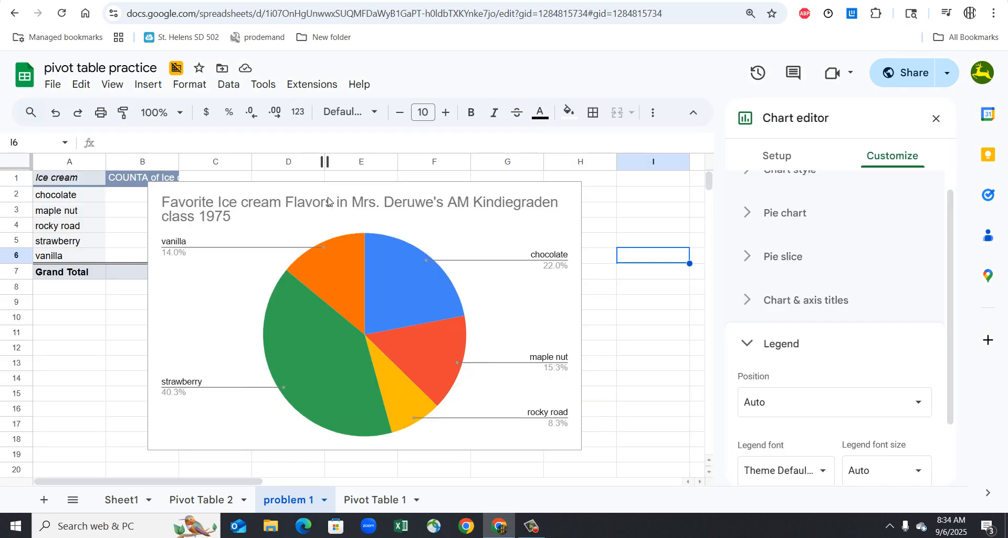
pyautogui.rightClick(404, 293)
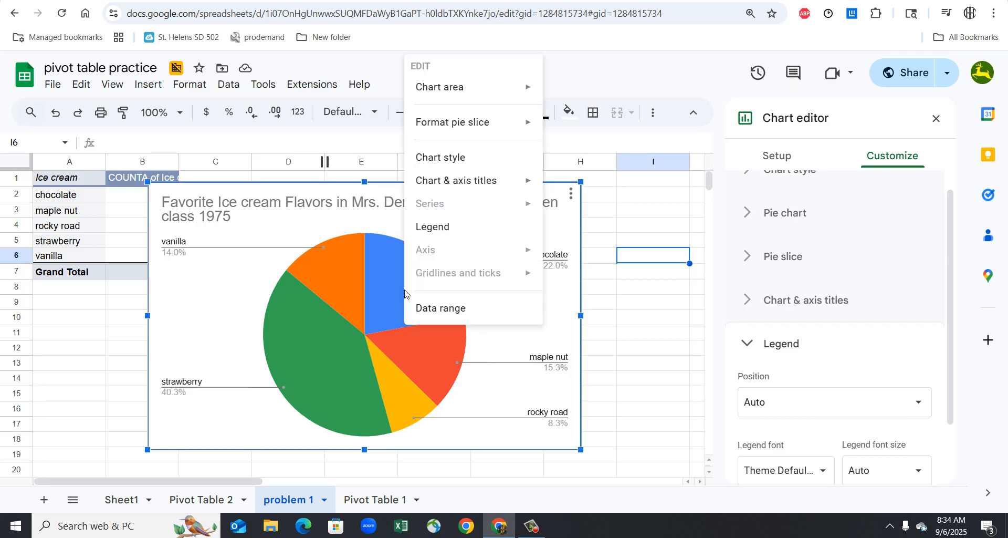
pyautogui.click(465, 159)
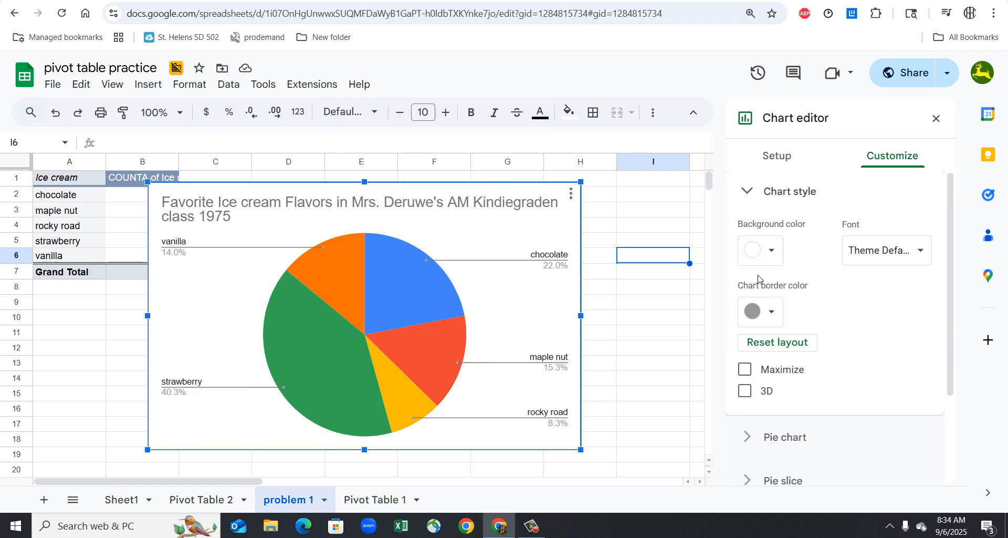
pyautogui.scroll(-2, 850, 347)
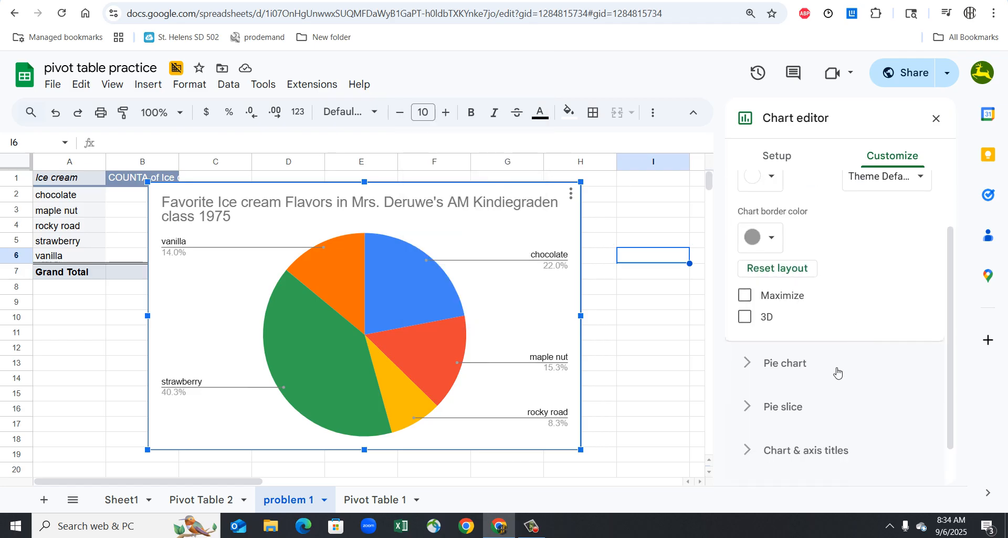
# - Try a 75% donut hole on the pie chart and set it back to 0%
pyautogui.click(812, 364)
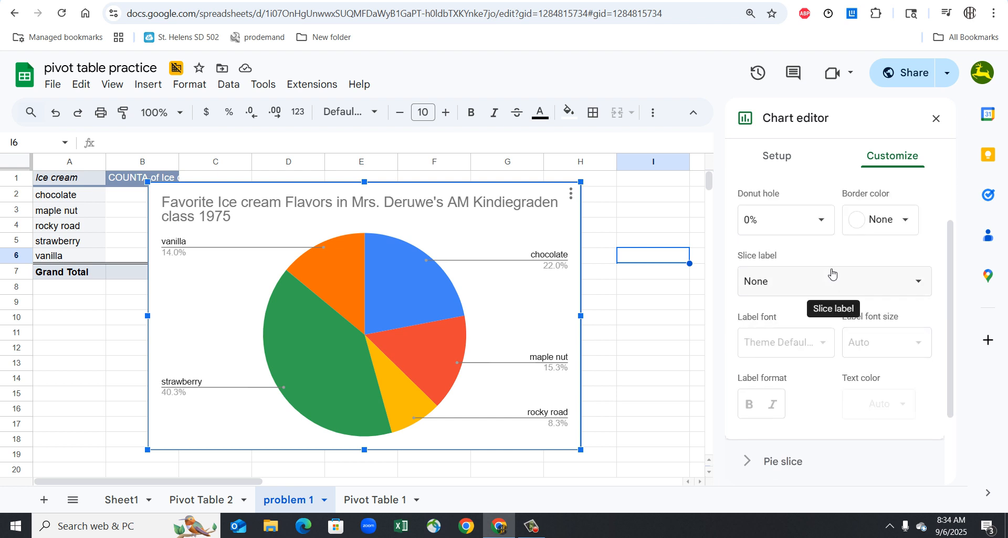
pyautogui.scroll(-1, 832, 274)
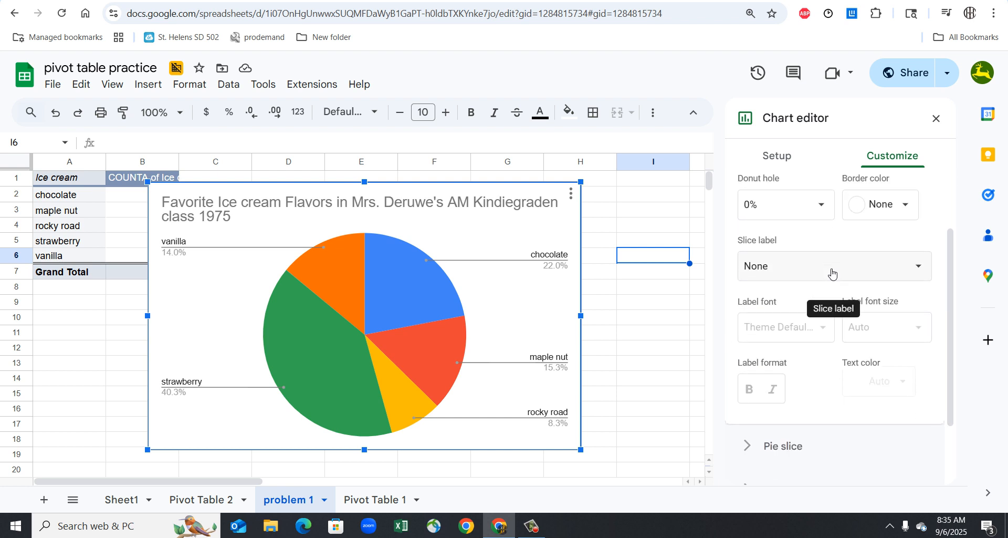
pyautogui.scroll(1, 830, 273)
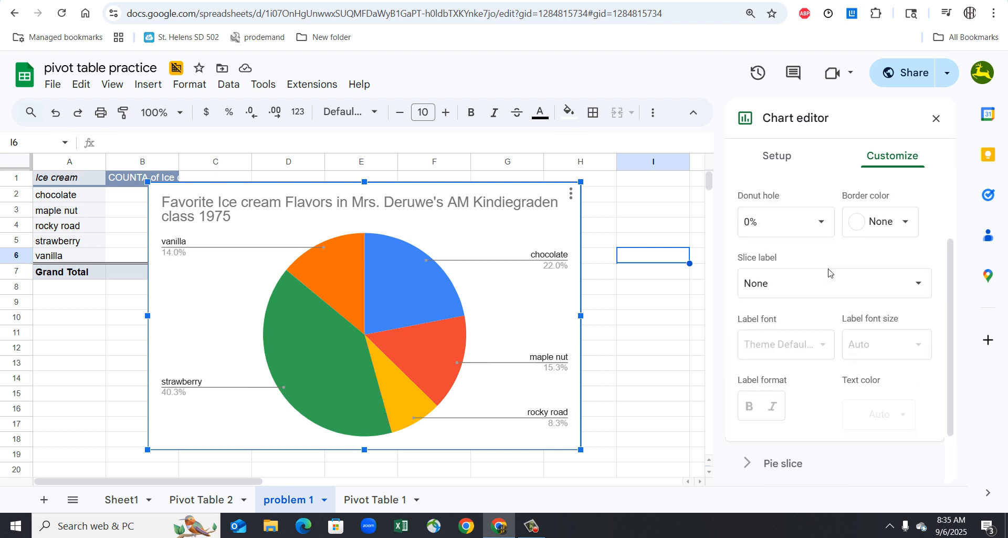
pyautogui.click(821, 231)
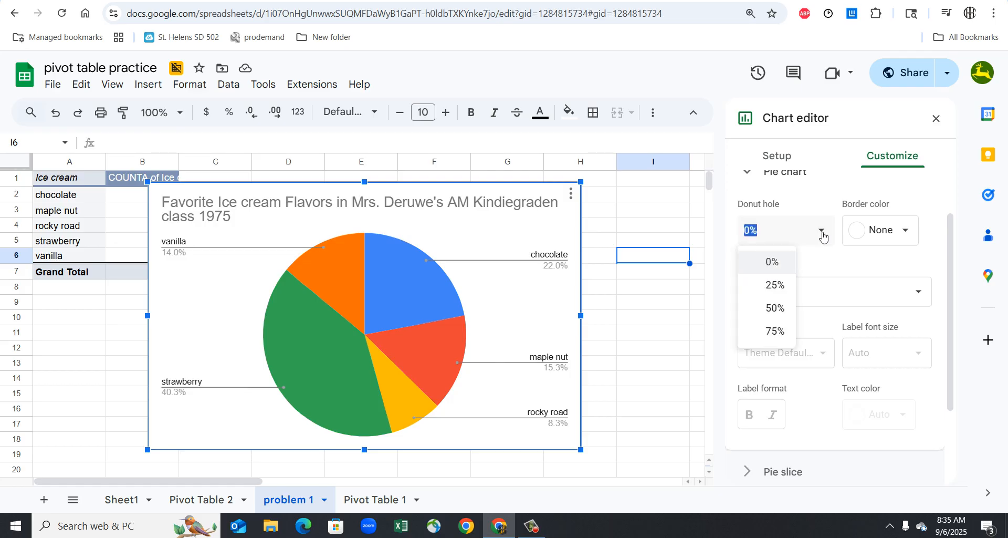
pyautogui.click(778, 339)
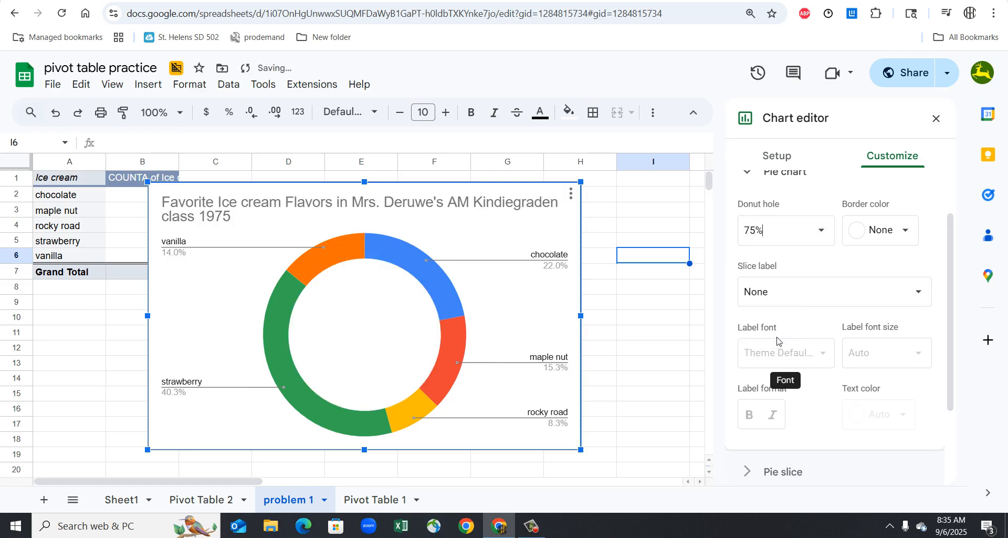
pyautogui.click(823, 229)
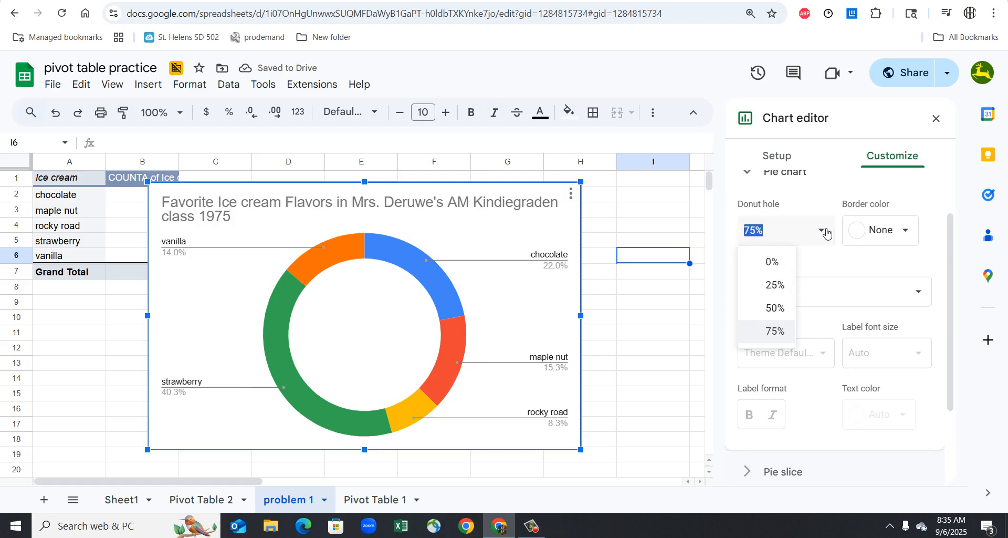
pyautogui.click(788, 267)
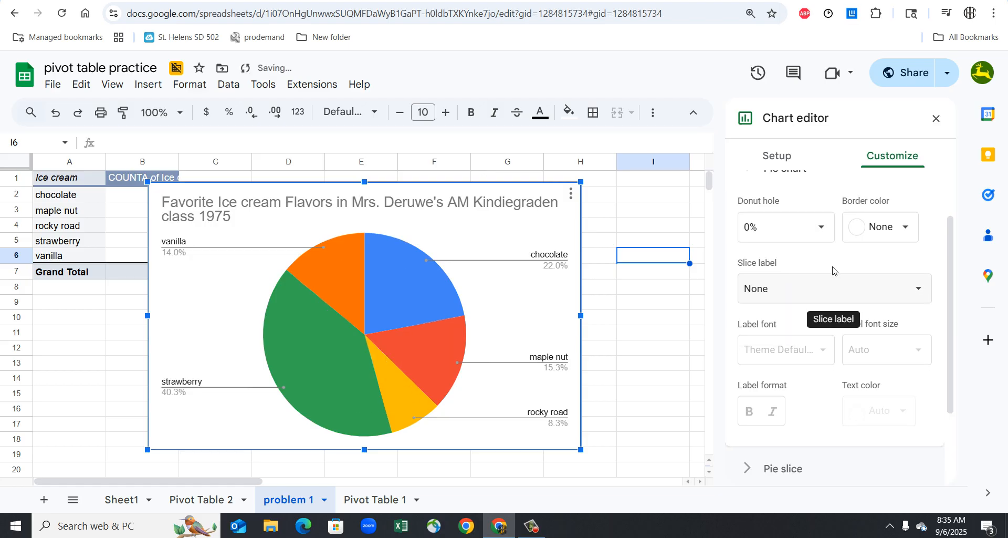
# - Change the color of the pie chart's chocolate slice to brown
pyautogui.scroll(-3, 833, 271)
pyautogui.scroll(-1, 834, 271)
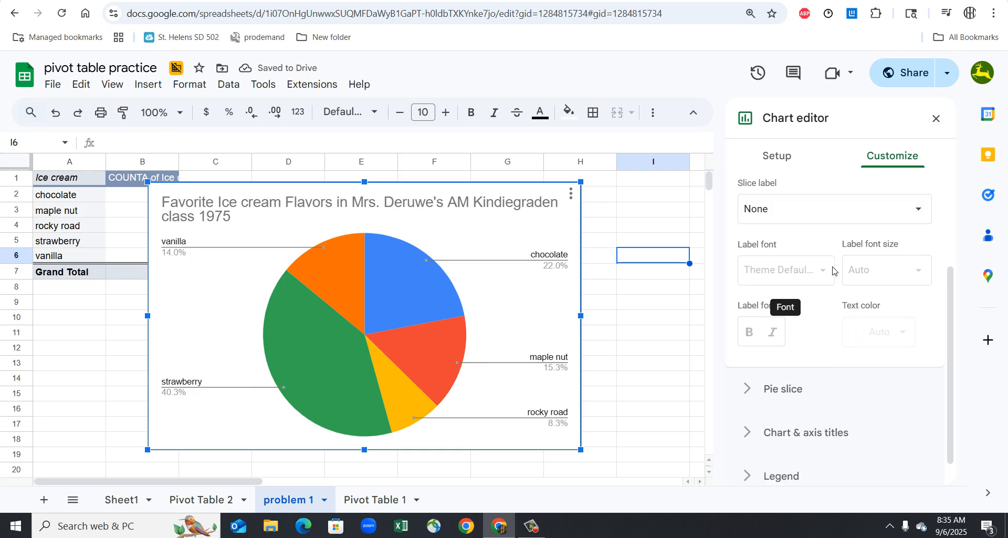
pyautogui.click(799, 376)
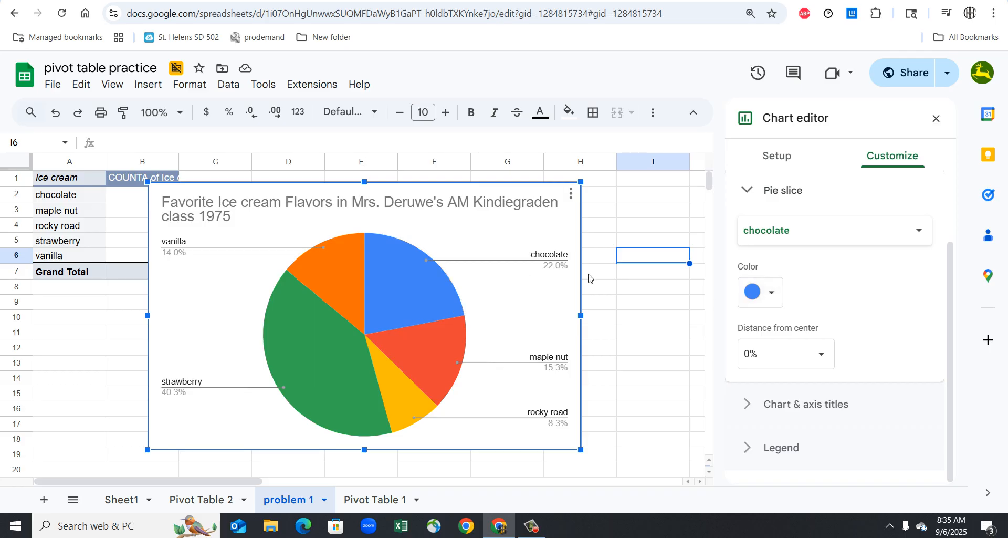
pyautogui.click(769, 292)
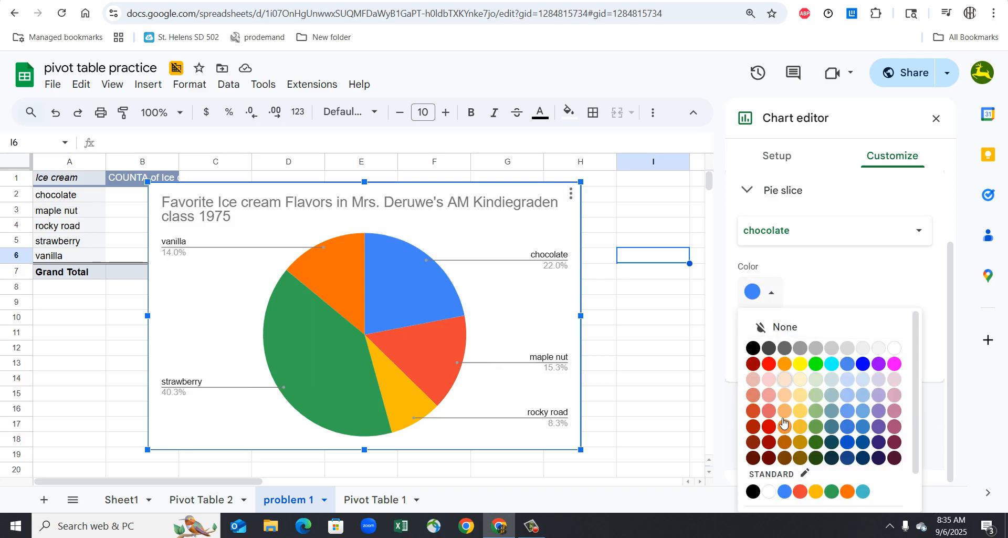
pyautogui.click(785, 441)
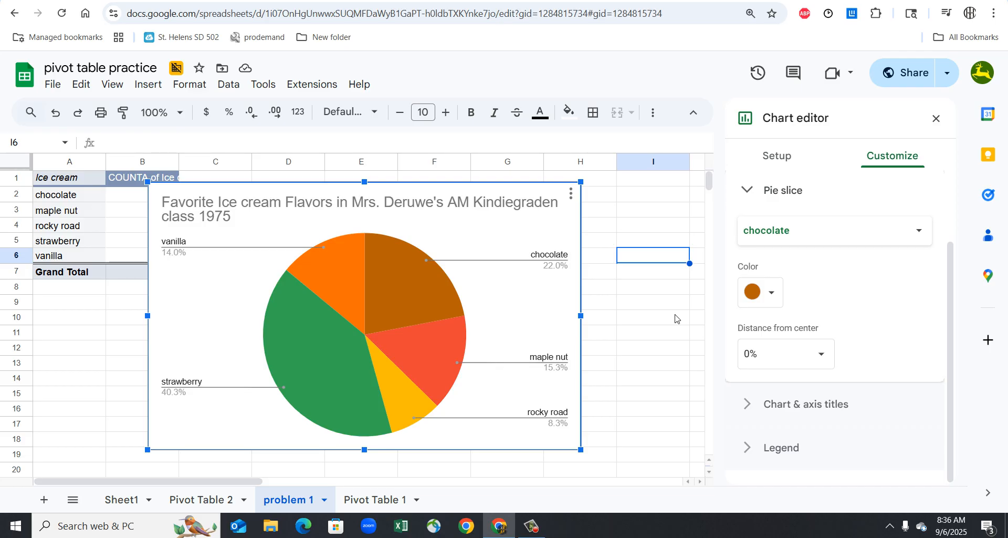
# - Change the color of the pie chart's strawberry slice to light pink
pyautogui.click(320, 360)
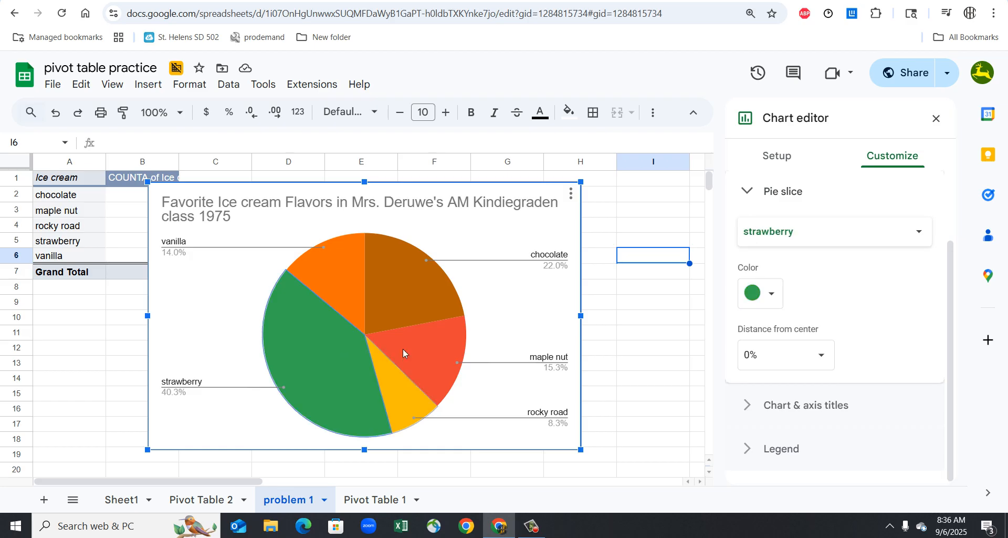
pyautogui.click(781, 292)
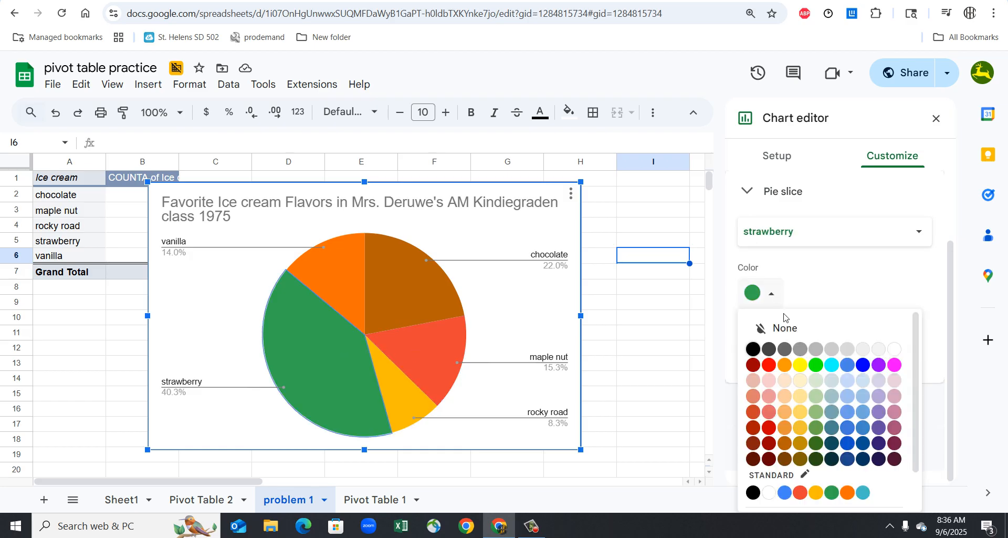
pyautogui.click(769, 395)
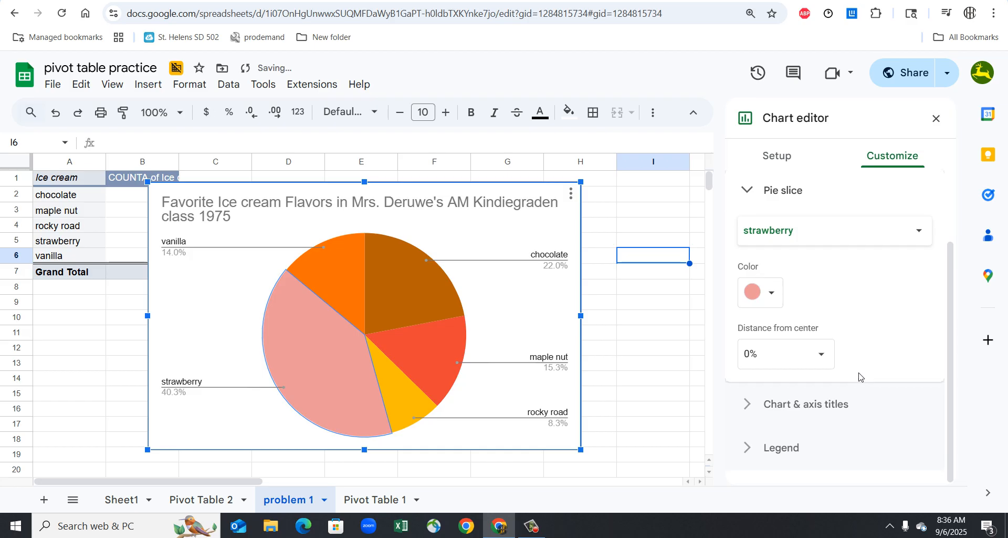
# - Pull the strawberry slice out of the pie by setting its distance from center to 25%
pyautogui.scroll(2, 859, 376)
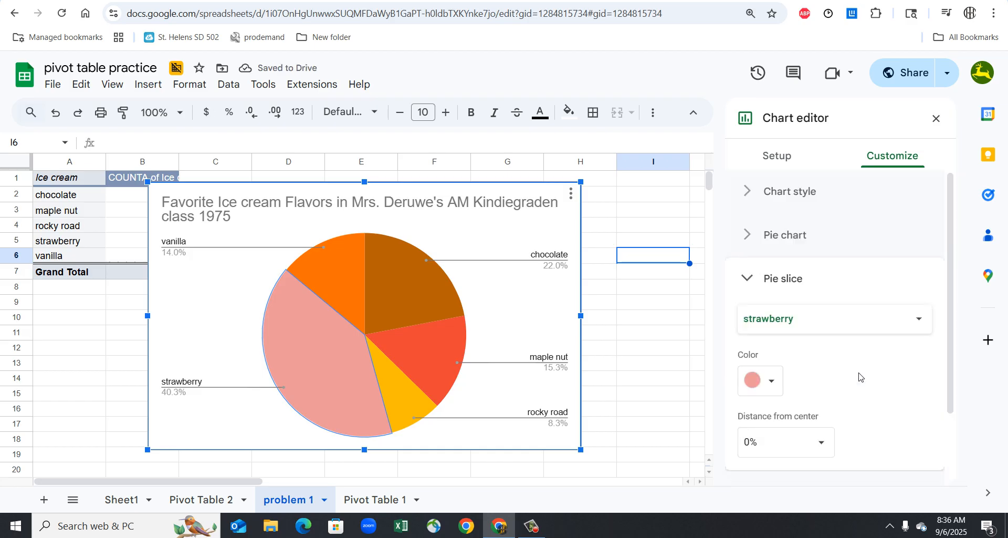
pyautogui.scroll(-2, 859, 376)
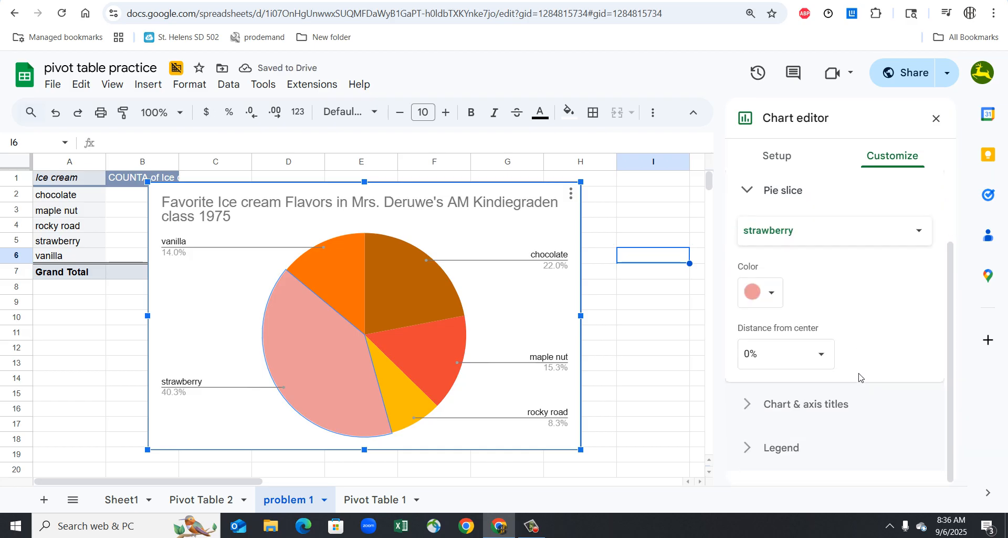
pyautogui.click(826, 359)
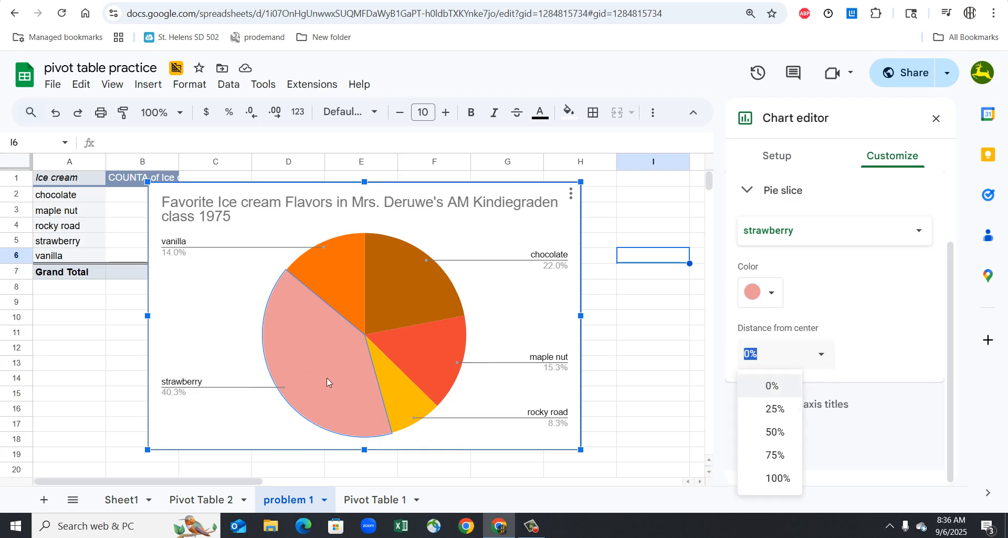
pyautogui.click(771, 409)
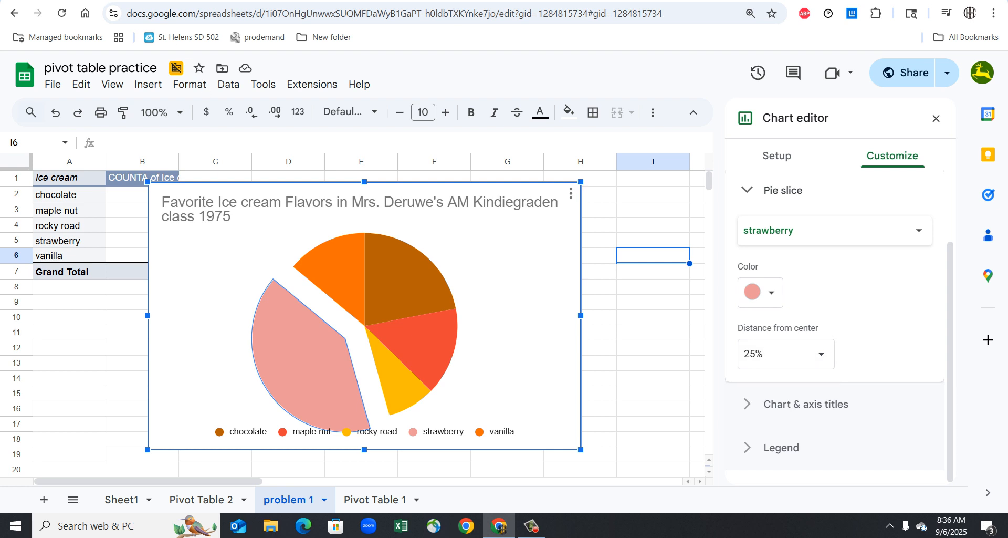
# - Check the pasted pie chart in the Google Docs document and return to the customized chart in the spreadsheet
pyautogui.hotkey('ctrl', 'Tab')
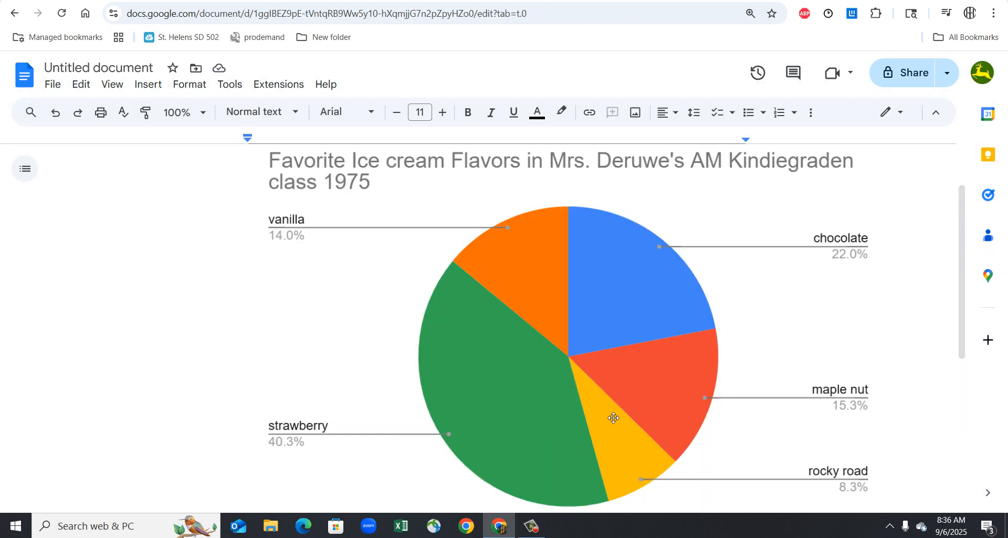
pyautogui.hotkey('ctrl', 'shift', 'Tab')
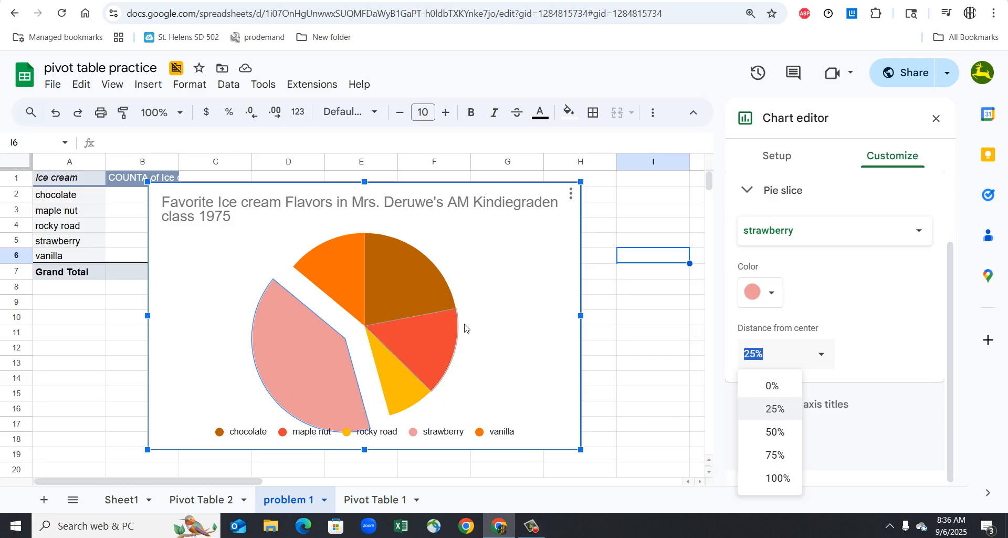
pyautogui.click(644, 319)
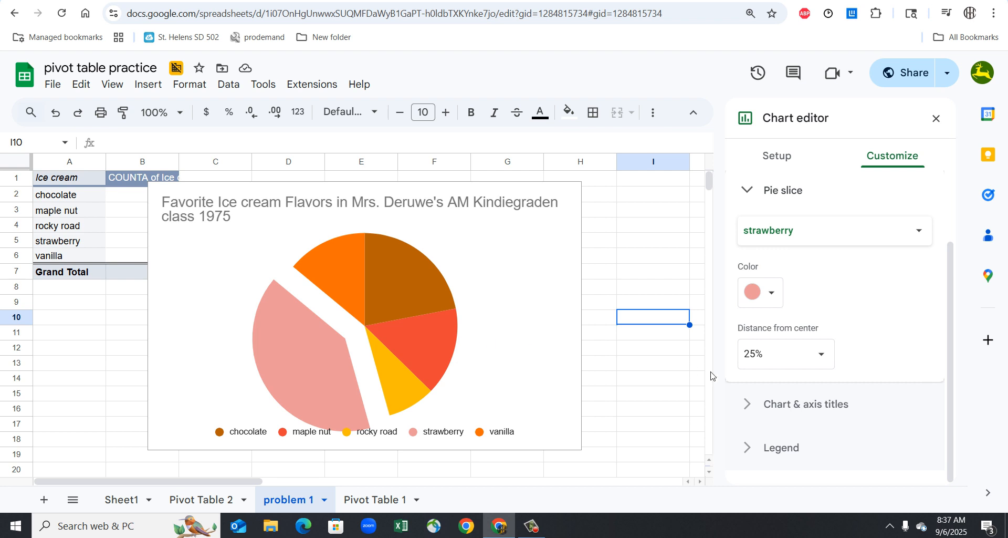
# - Review the pie chart's remaining customization options for chart style, pie chart, pie slice, chart and axis titles, and legend
pyautogui.scroll(2, 822, 336)
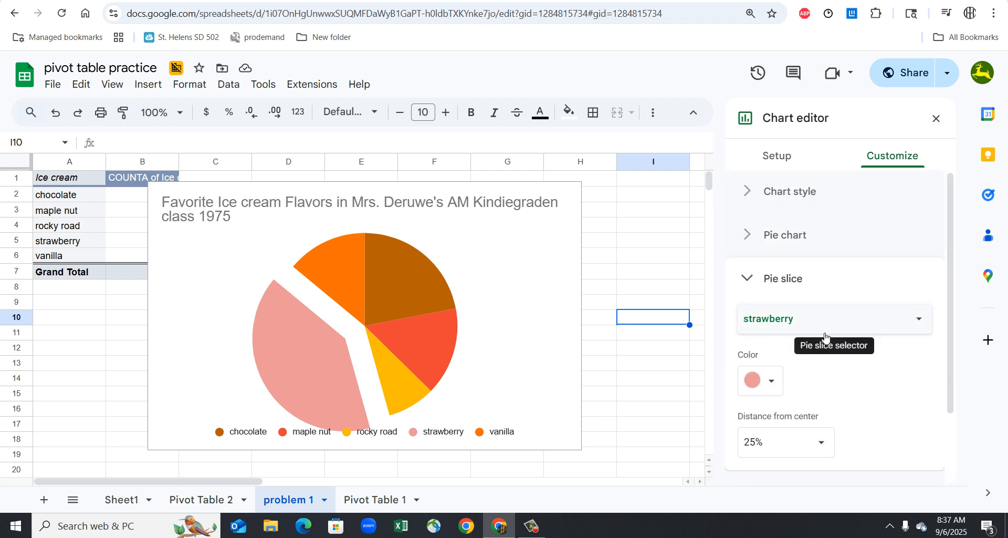
pyautogui.click(808, 188)
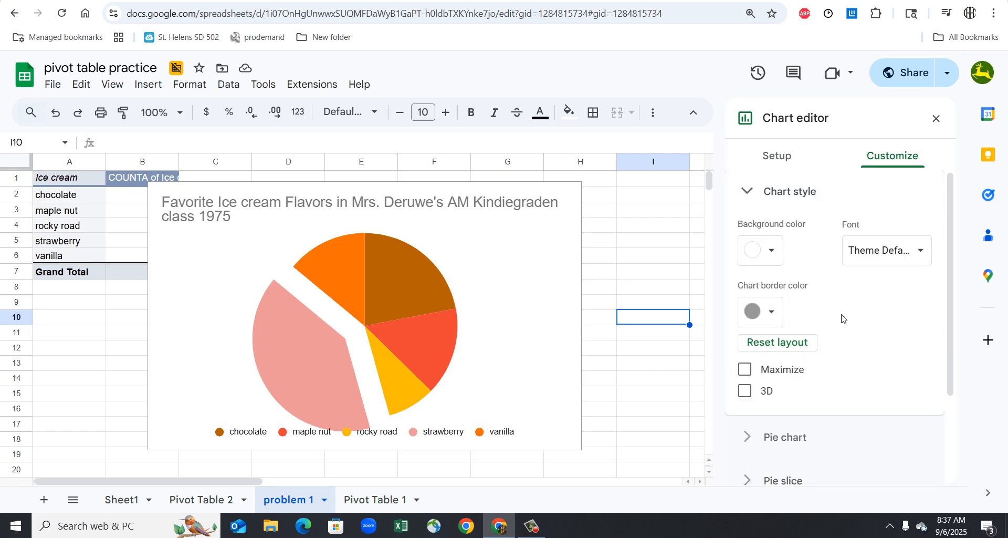
pyautogui.scroll(-1, 842, 318)
pyautogui.scroll(-1, 842, 318)
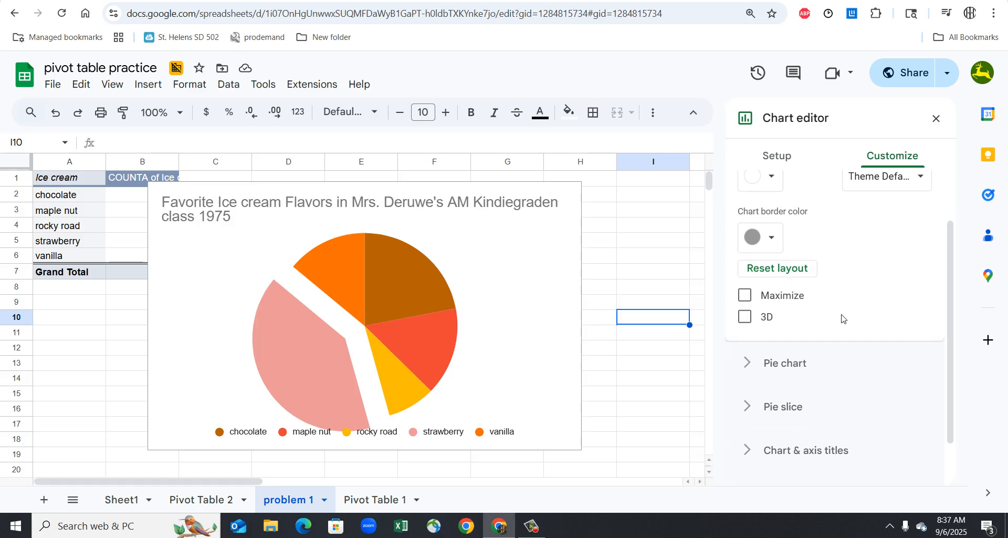
pyautogui.click(804, 367)
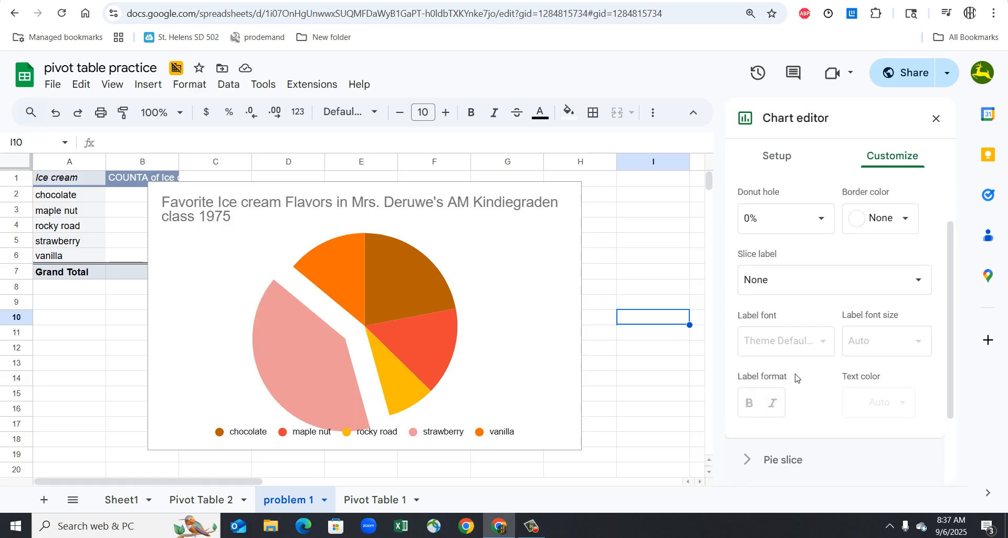
pyautogui.scroll(-2, 796, 370)
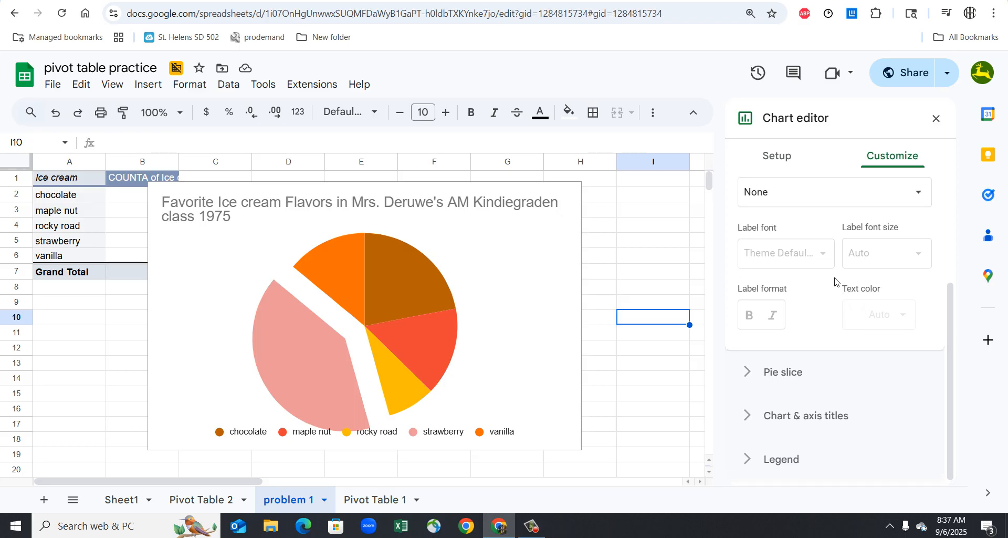
pyautogui.click(795, 385)
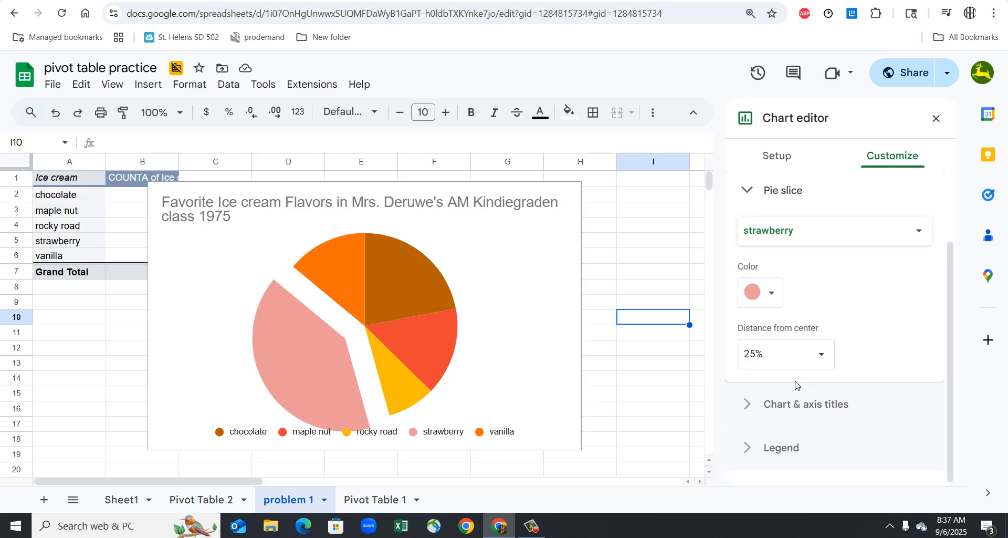
pyautogui.click(838, 418)
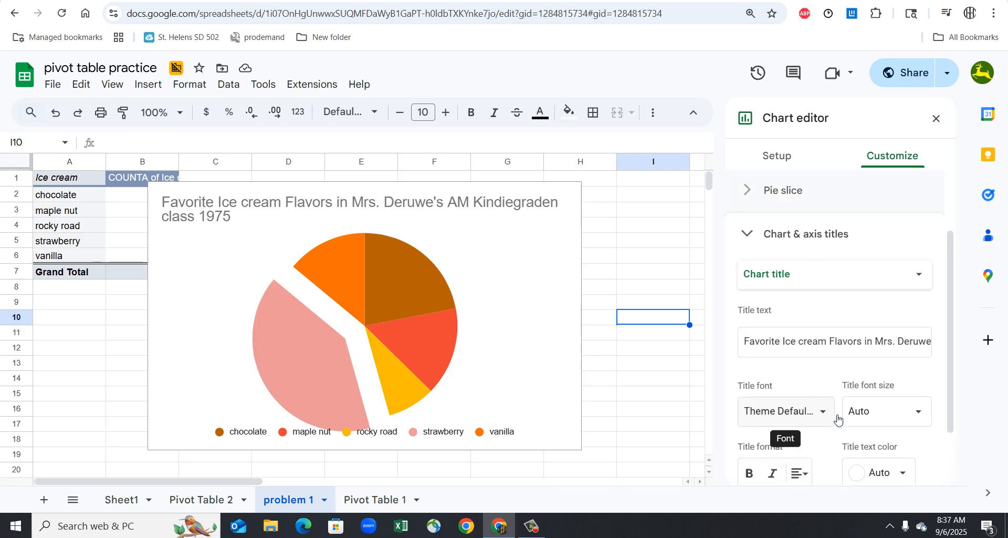
pyautogui.scroll(-3, 838, 419)
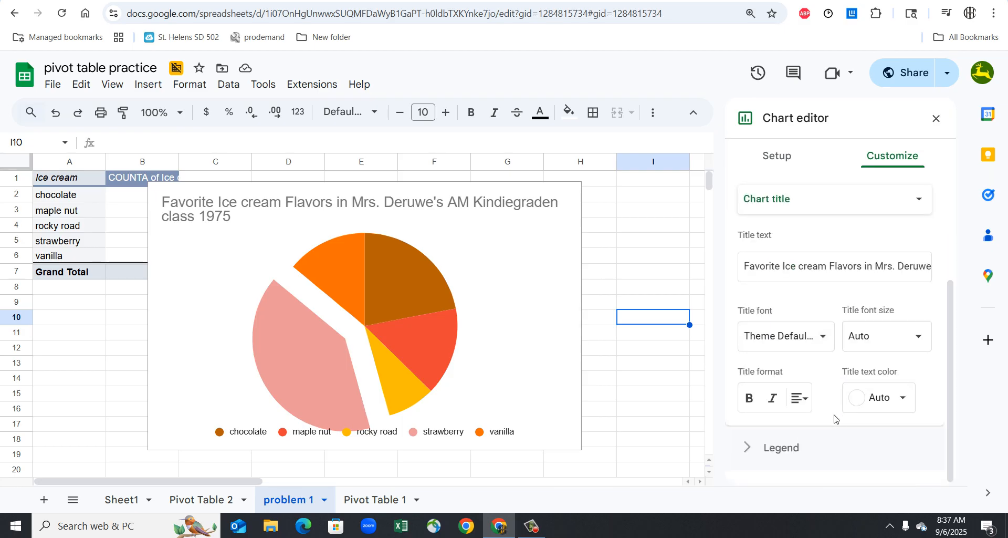
pyautogui.click(778, 450)
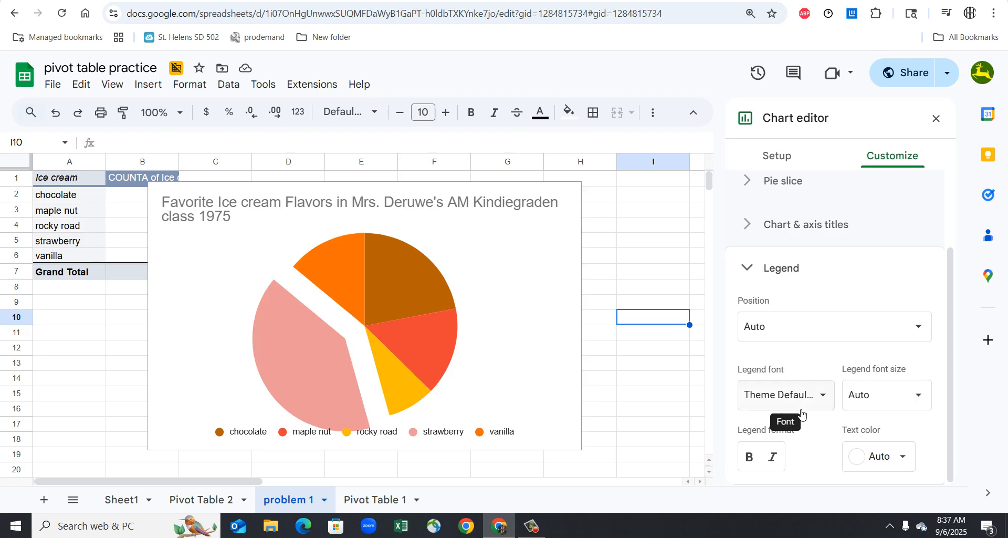
pyautogui.scroll(2, 838, 347)
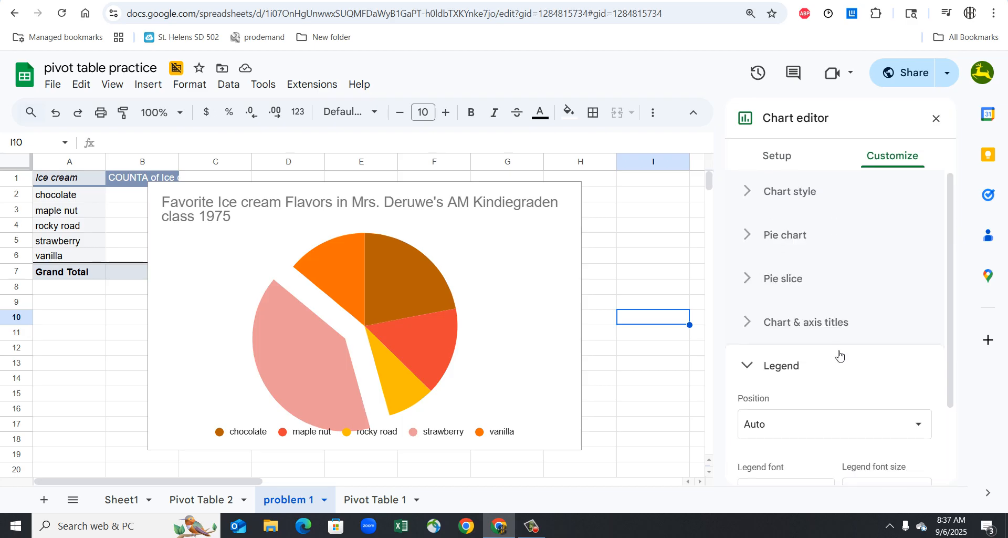
# - Examine the pie chart's setup options and its legend, title and pie slice settings for a way to label the slices
pyautogui.click(772, 157)
pyautogui.scroll(-1, 809, 310)
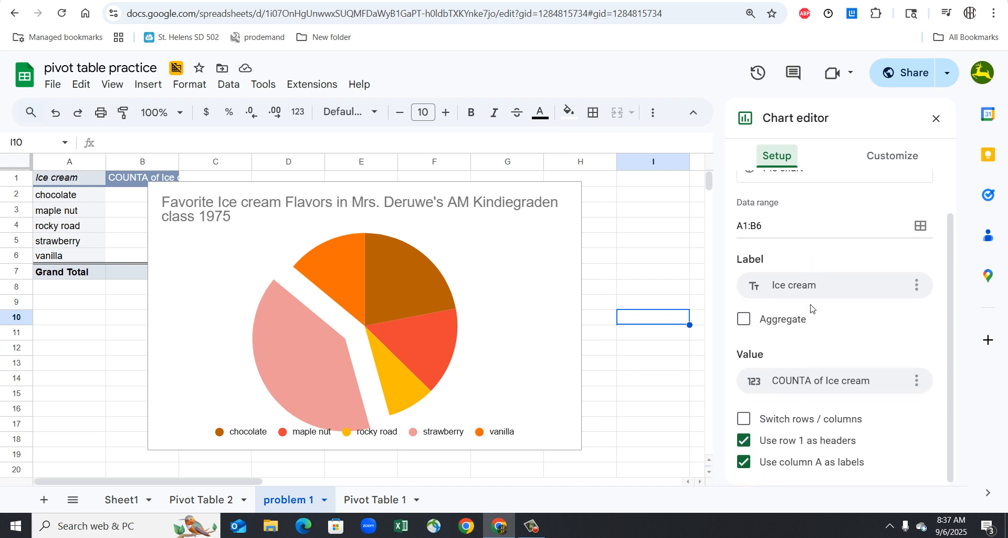
pyautogui.click(897, 163)
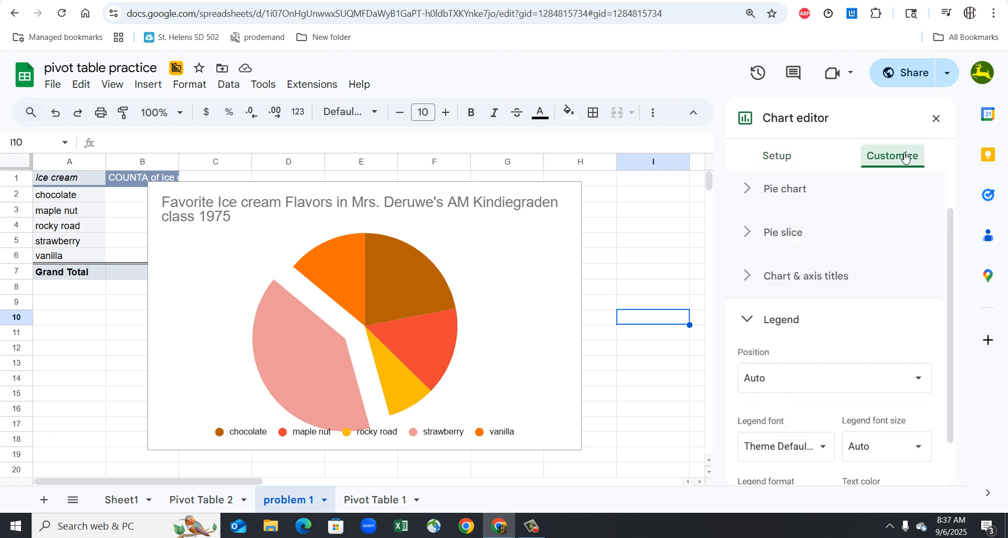
pyautogui.scroll(-1, 842, 356)
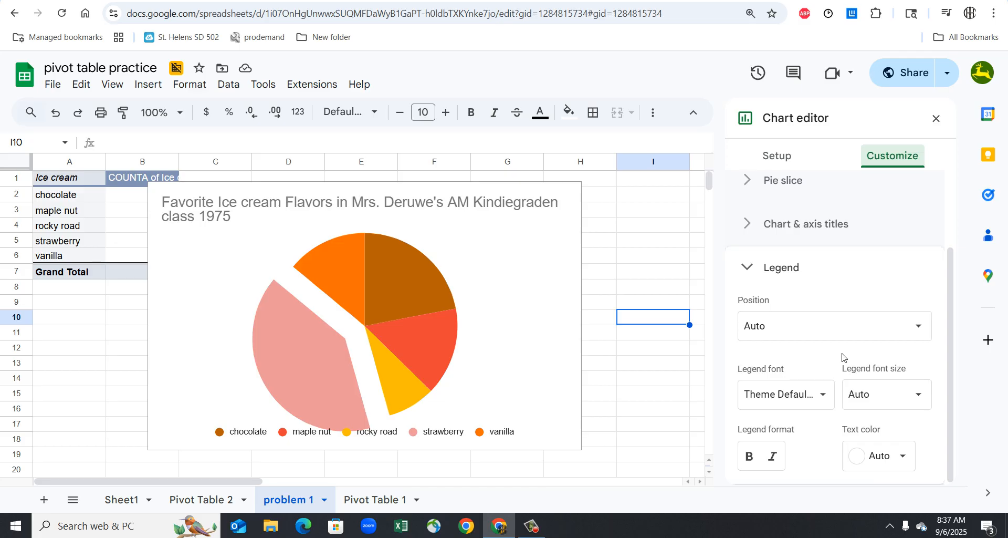
pyautogui.click(803, 231)
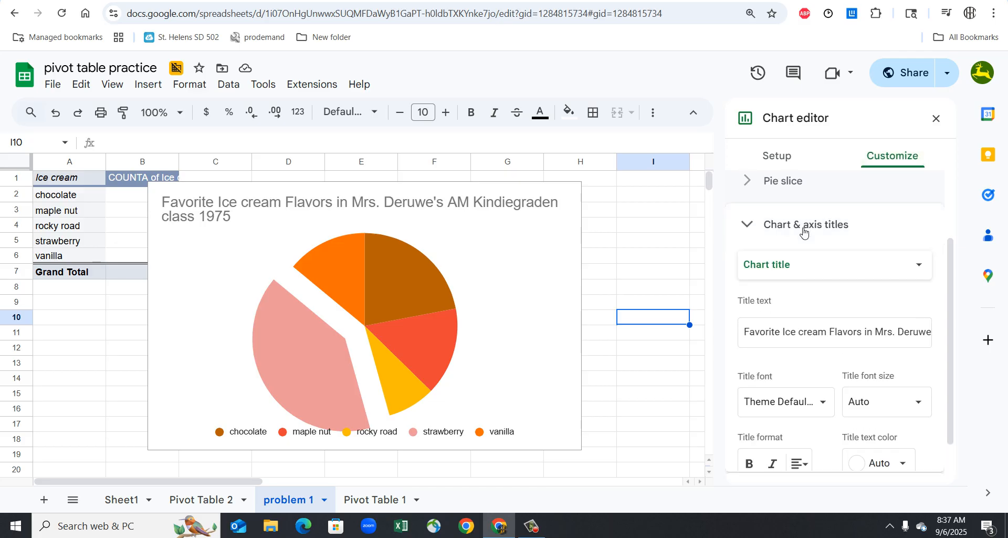
pyautogui.scroll(-1, 816, 441)
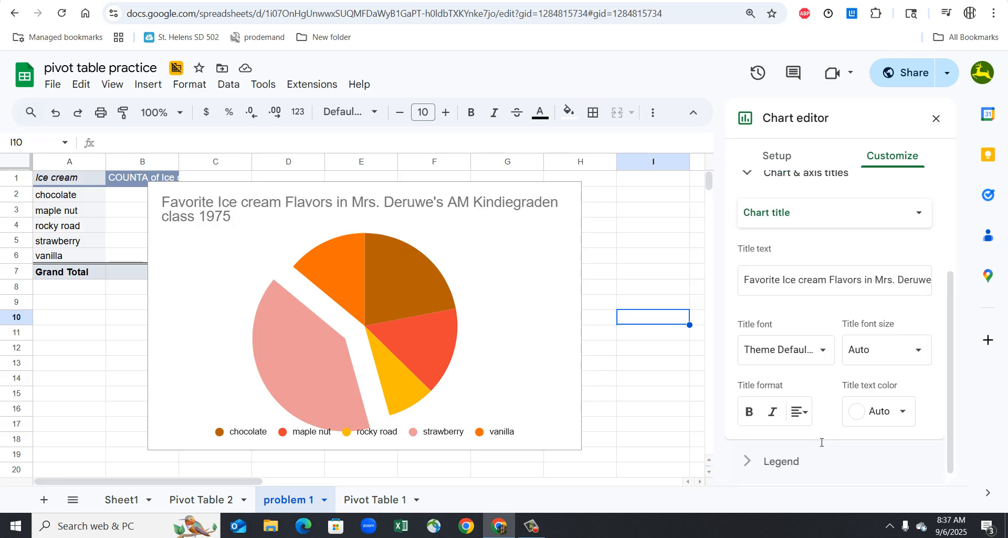
pyautogui.scroll(3, 819, 442)
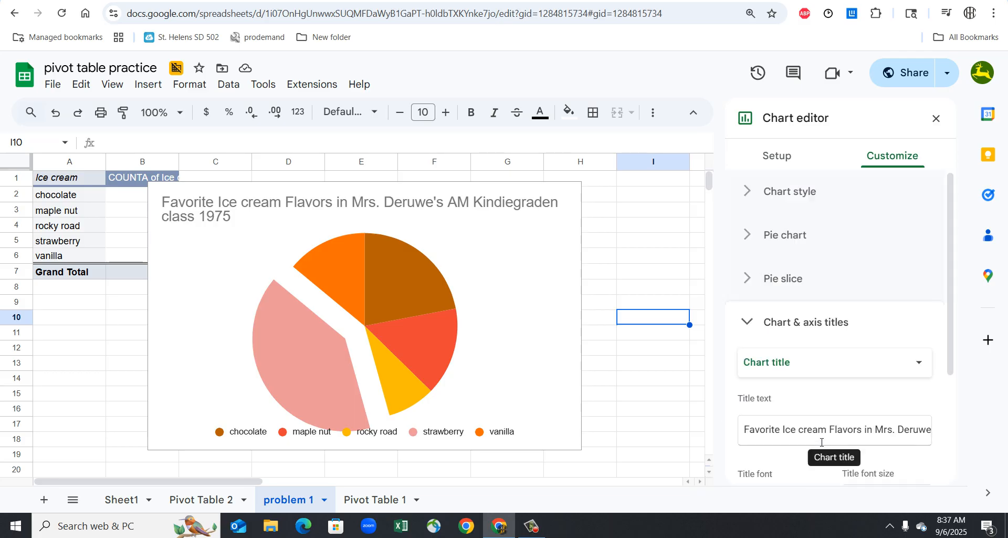
pyautogui.click(817, 282)
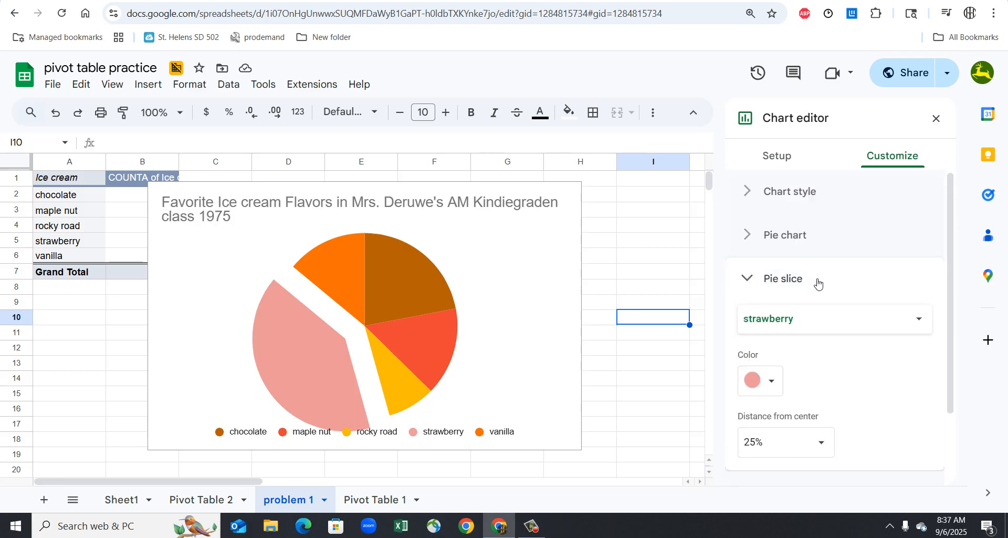
pyautogui.scroll(-2, 818, 283)
pyautogui.scroll(2, 822, 302)
# - Set the pie chart's slice label to Percentage
pyautogui.click(819, 237)
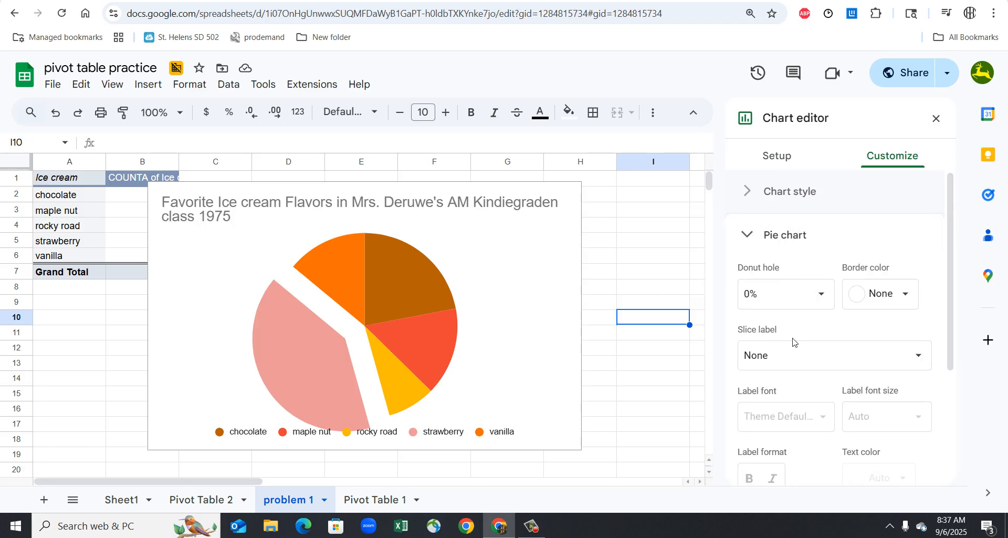
pyautogui.click(799, 367)
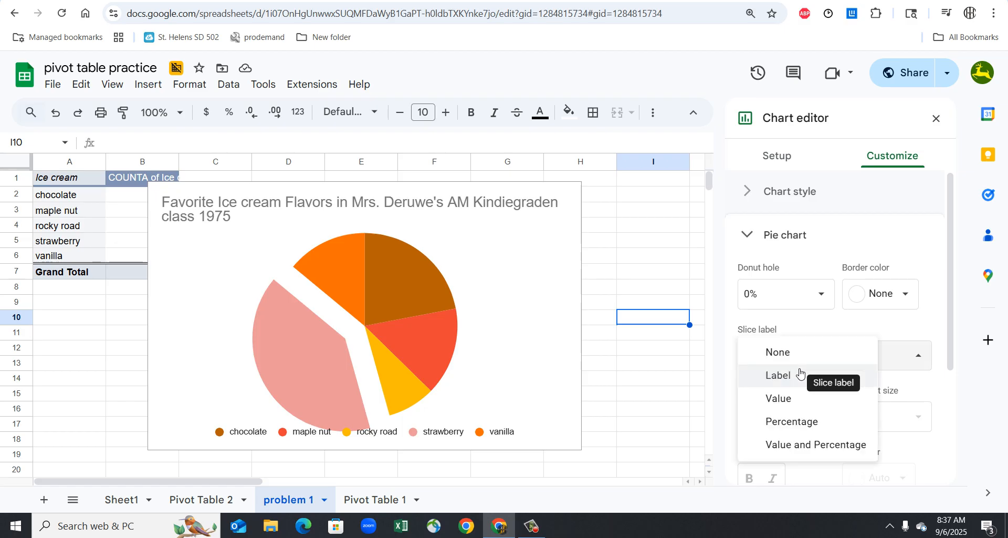
pyautogui.click(798, 420)
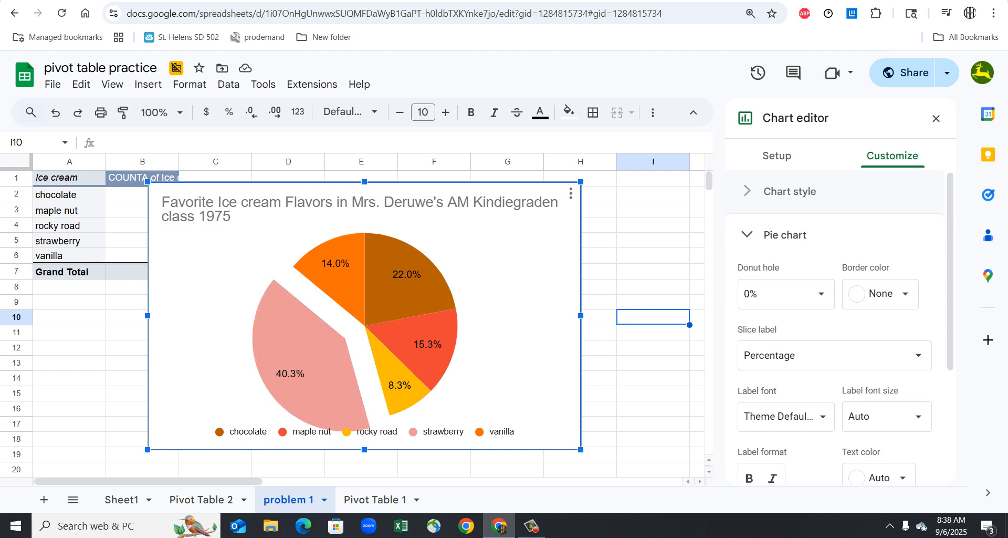
# - Switch to the Google Docs document and write "Make a column chart (bart chart car brands)" below the pasted pie chart
pyautogui.click(252, 1)
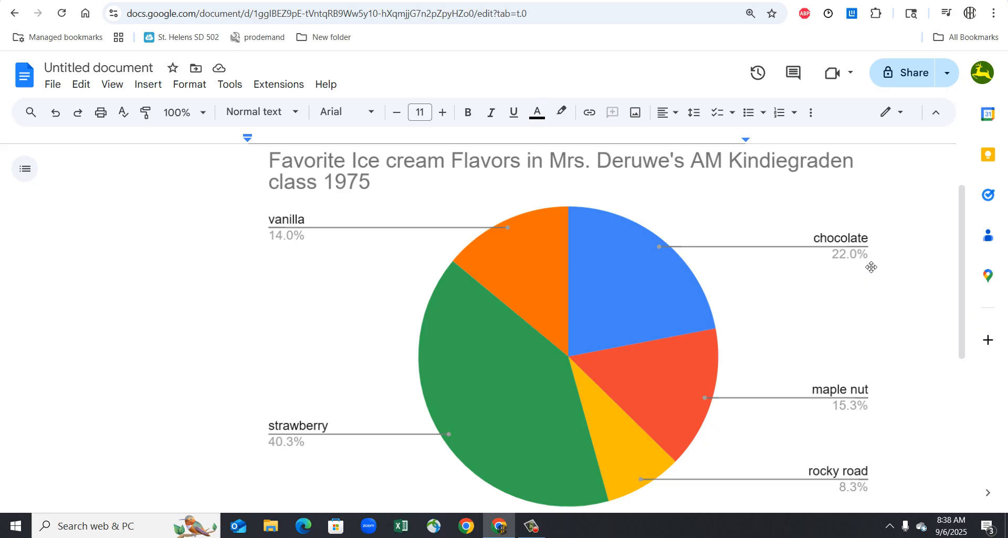
pyautogui.scroll(-5, 837, 326)
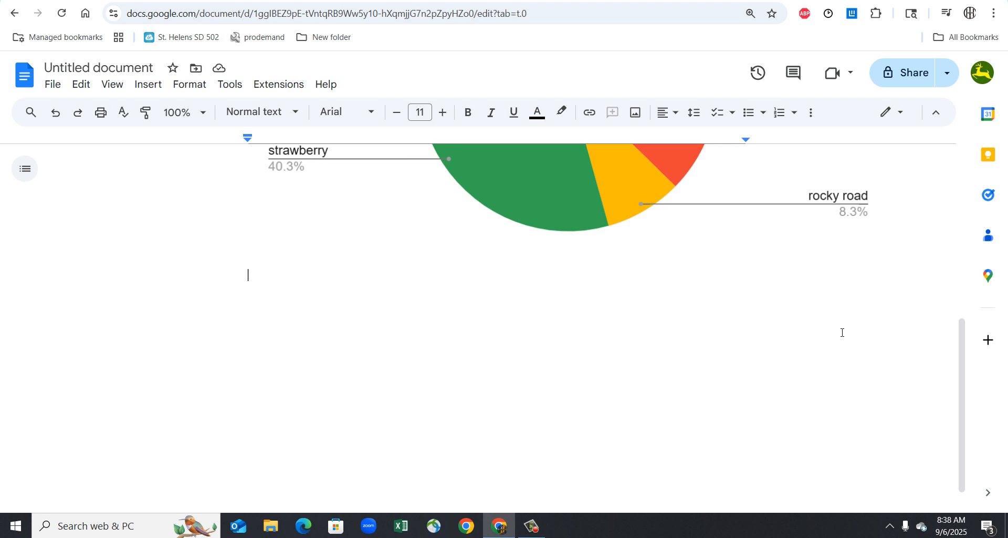
pyautogui.write('Make a ')
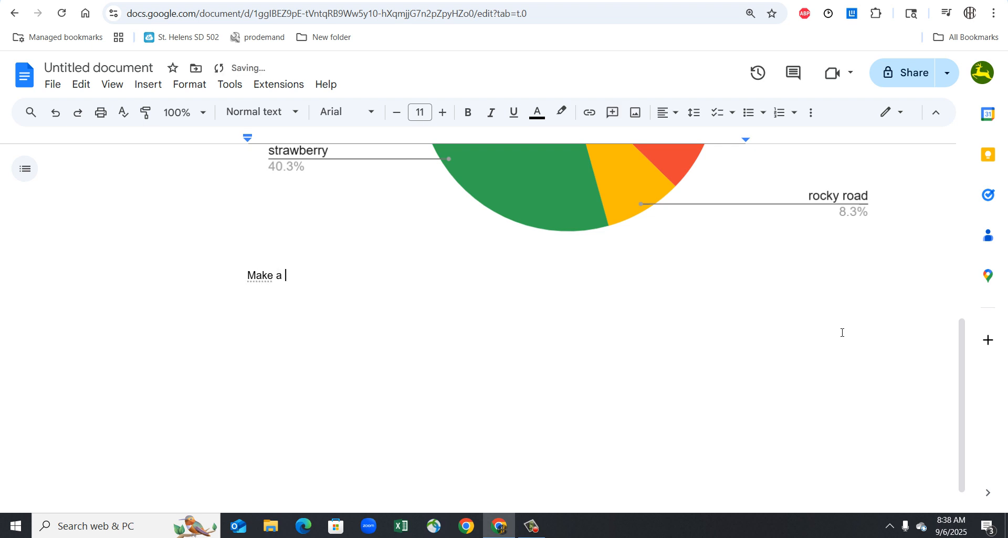
pyautogui.write('column chart (bart cahr')
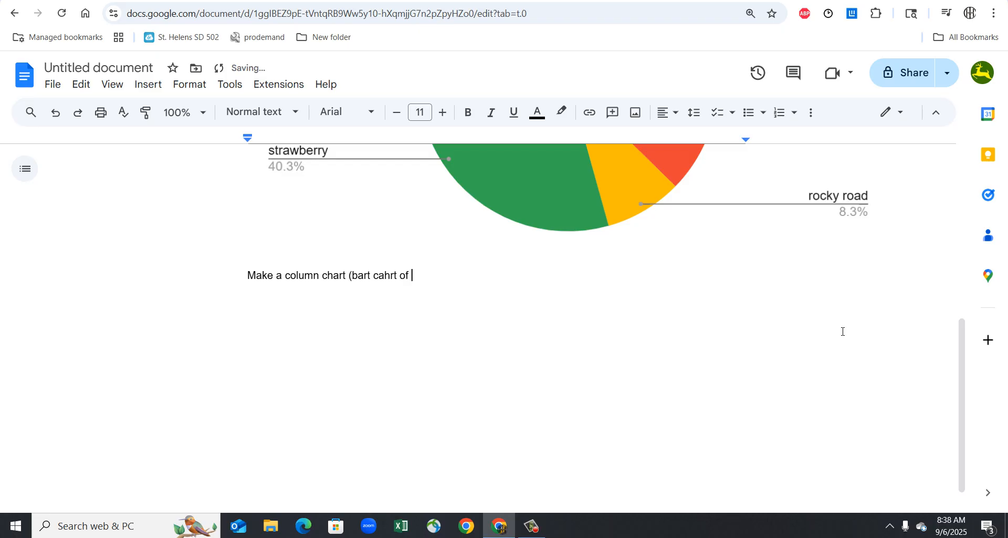
pyautogui.write('t of')
pyautogui.press('BackSpace')
pyautogui.press('BackSpace')
pyautogui.press('BackSpace')
pyautogui.press('BackSpace')
pyautogui.write('art car')
pyautogui.write(' co')
pyautogui.press('BackSpace')
pyautogui.press('BackSpace')
pyautogui.write('brankds)_')
pyautogui.press('Return')
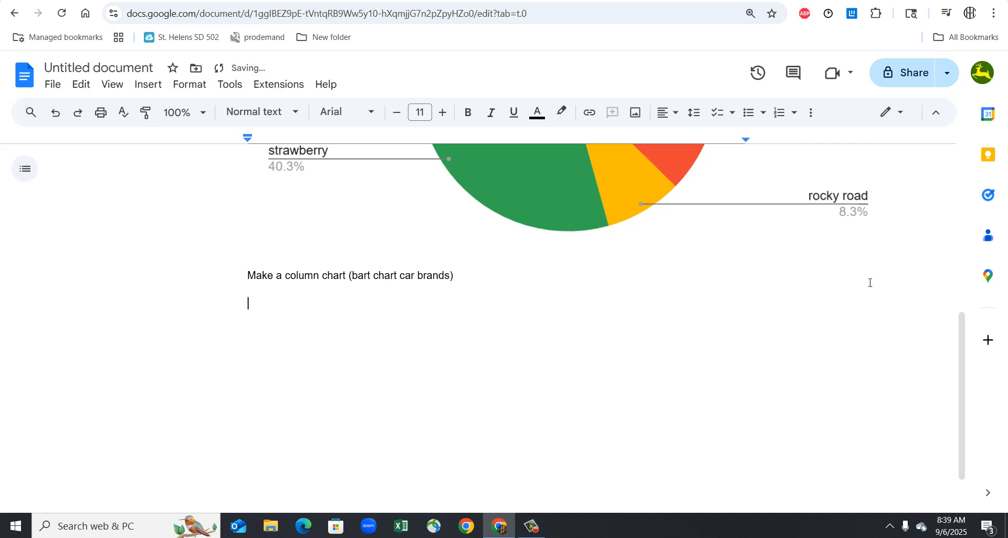
pyautogui.click(413, 283)
pyautogui.press('BackSpace')
pyautogui.click(367, 318)
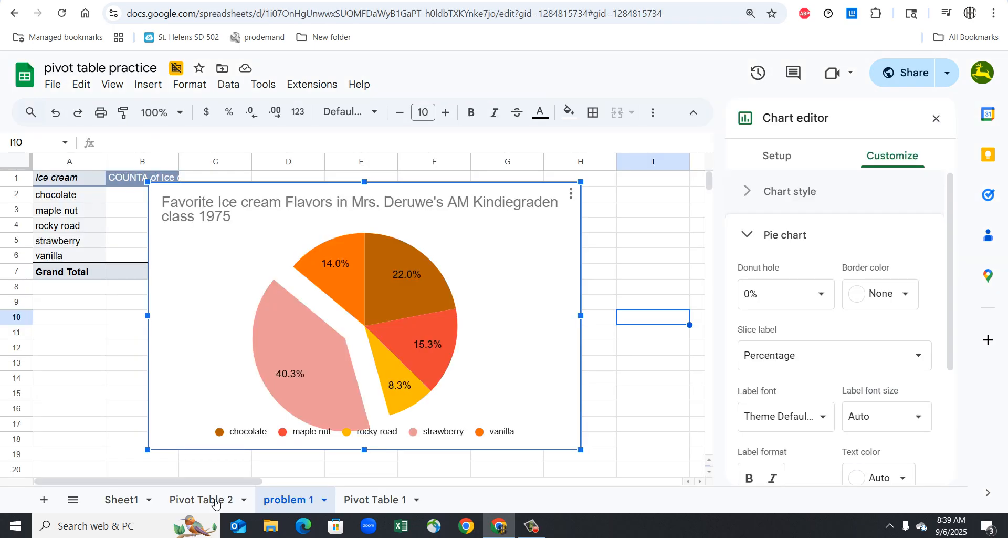
pyautogui.click(215, 502)
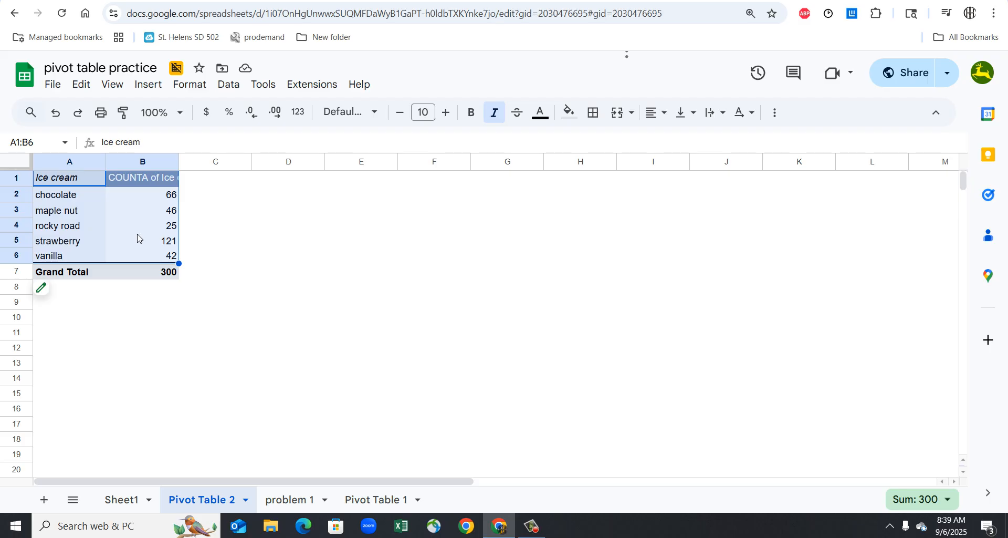
pyautogui.click(115, 227)
pyautogui.click(87, 215)
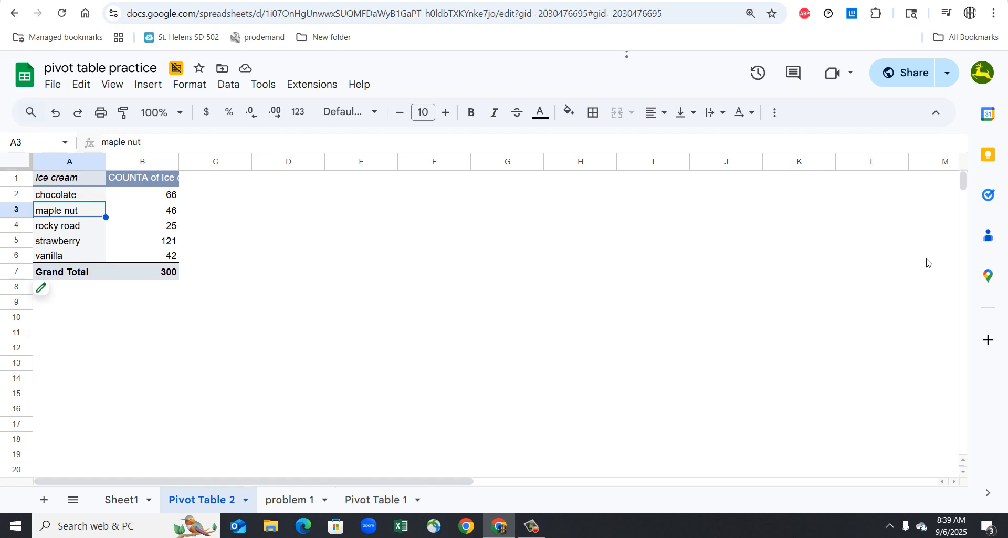
pyautogui.click(808, 242)
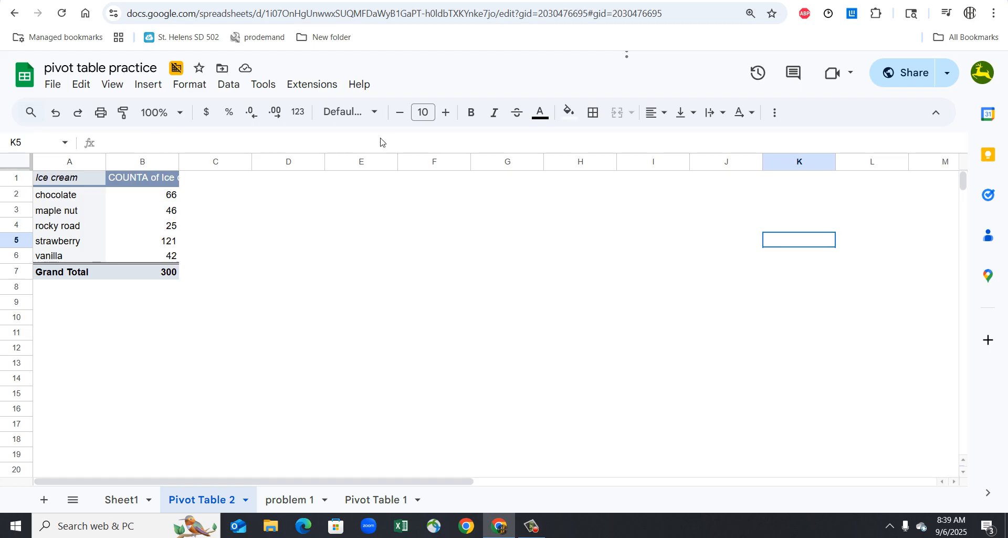
pyautogui.hotkey('shift', 'Left')
pyautogui.hotkey('shift', 'Down')
pyautogui.click(75, 227)
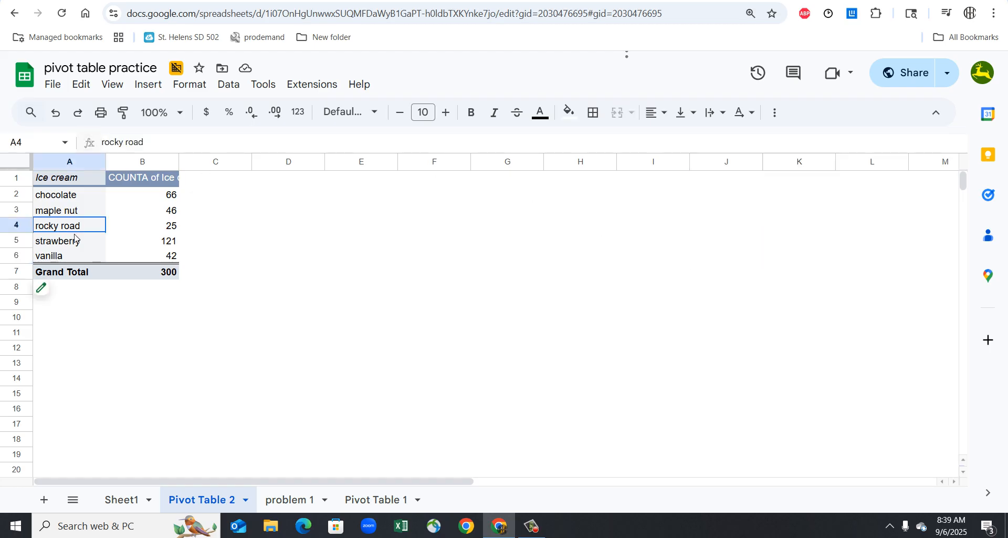
pyautogui.click(74, 178)
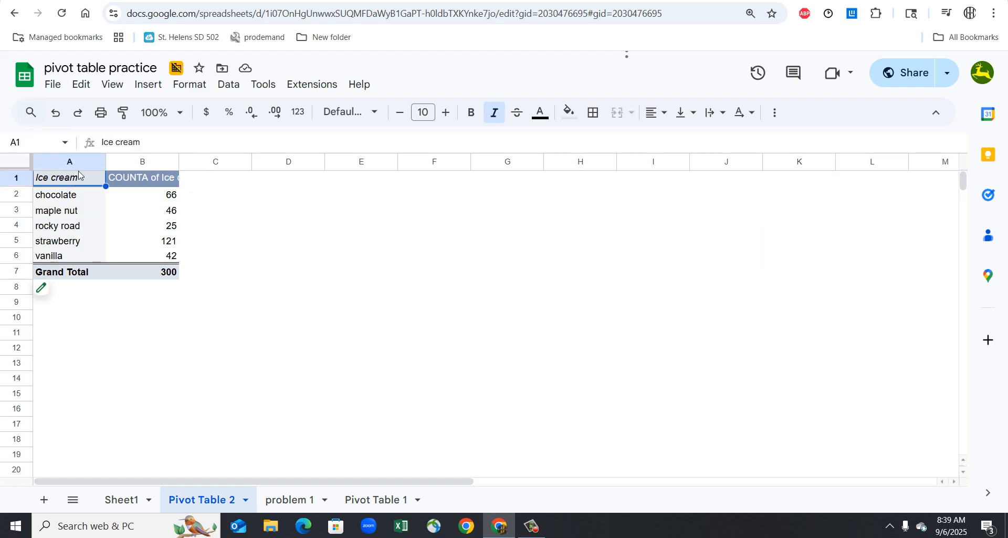
pyautogui.click(156, 87)
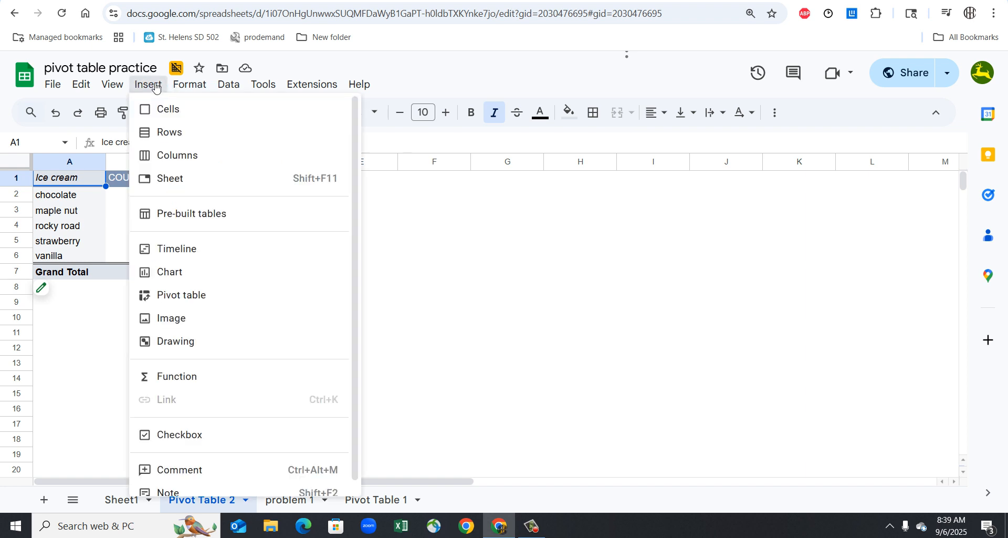
pyautogui.click(77, 226)
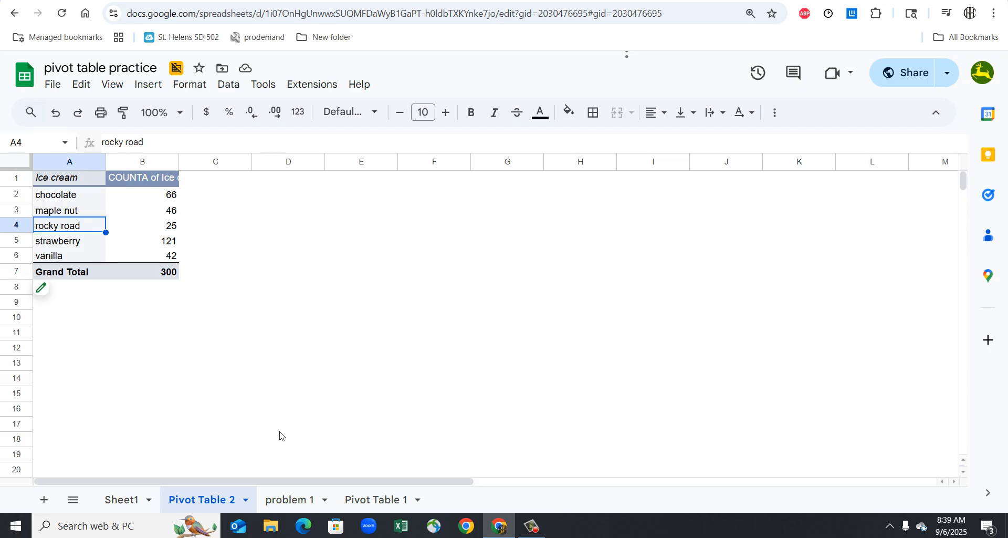
# - Create another pivot table in a new sheet from the data range Sheet1!A1:U301
pyautogui.click(142, 500)
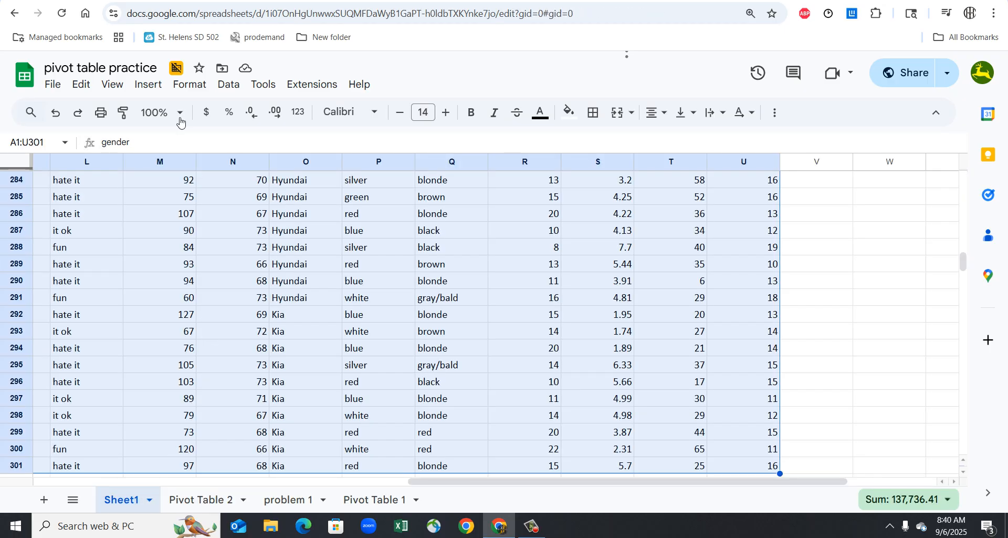
pyautogui.click(148, 85)
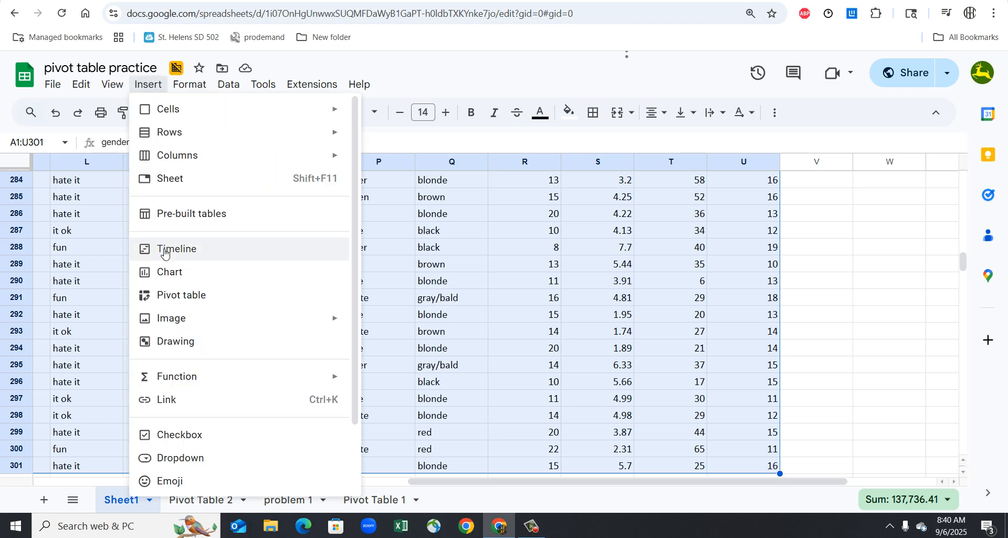
pyautogui.click(176, 293)
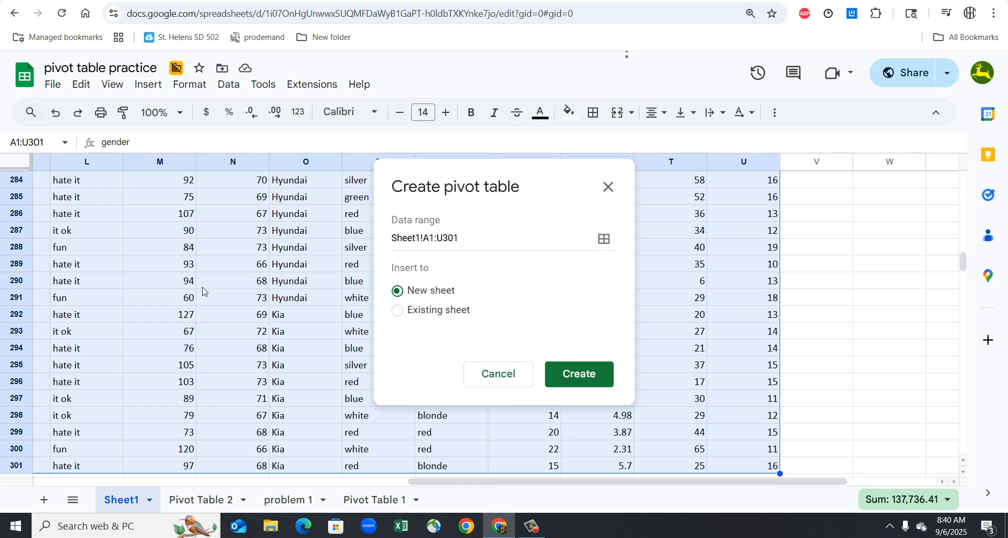
pyautogui.click(579, 372)
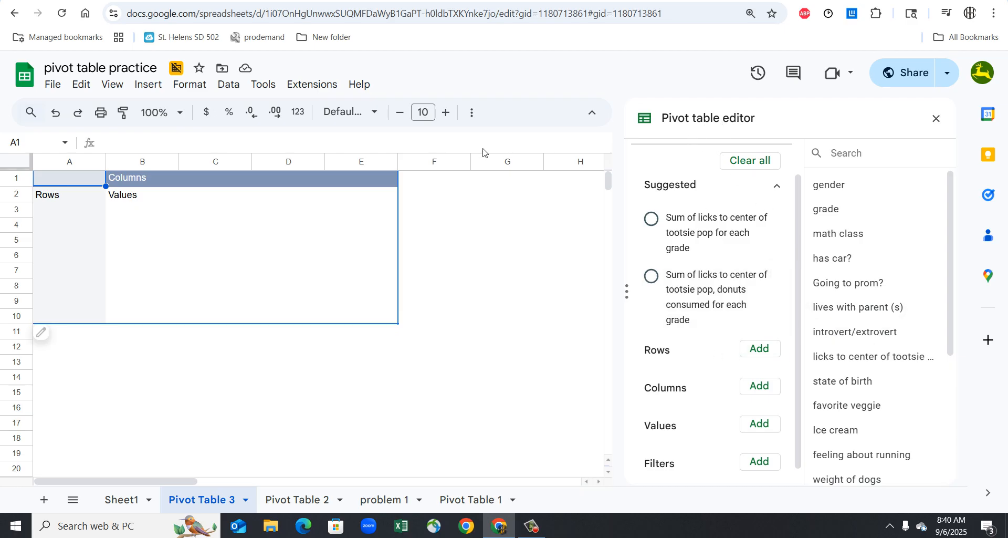
pyautogui.click(209, 86)
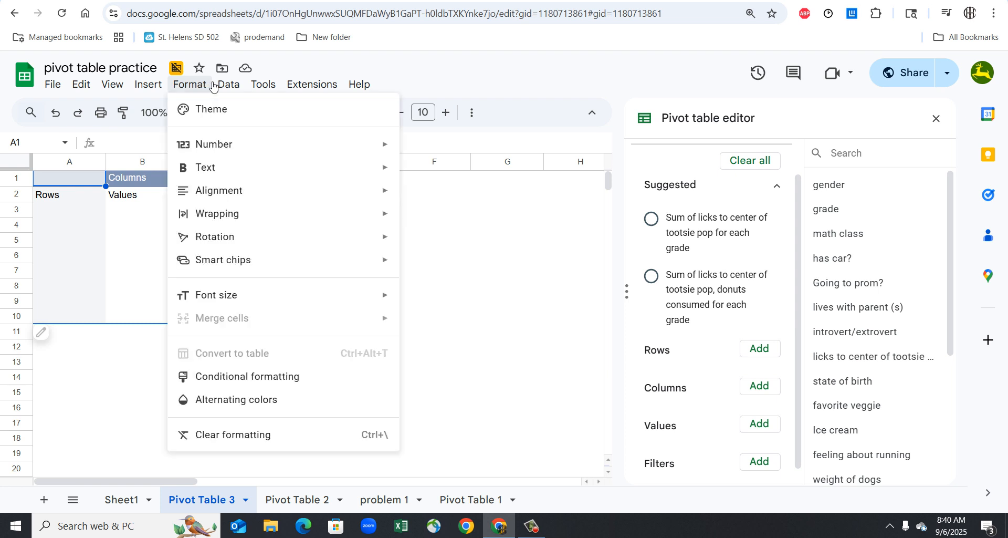
pyautogui.moveTo(240, 86)
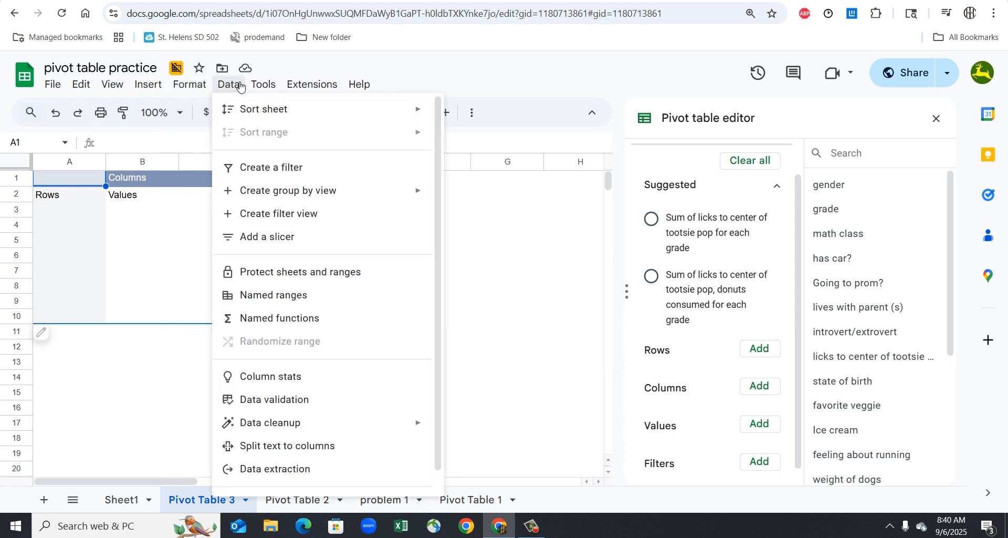
pyautogui.moveTo(135, 84)
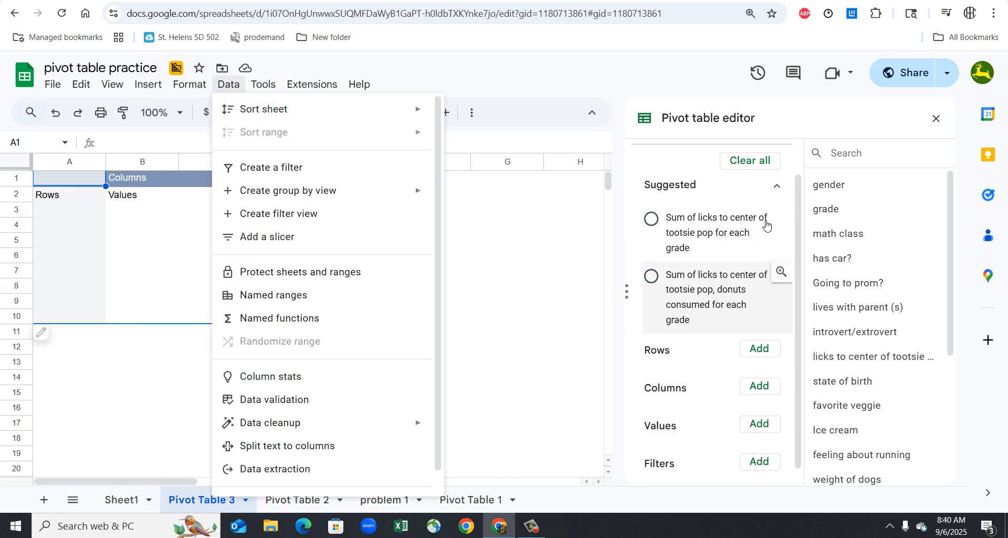
pyautogui.click(822, 128)
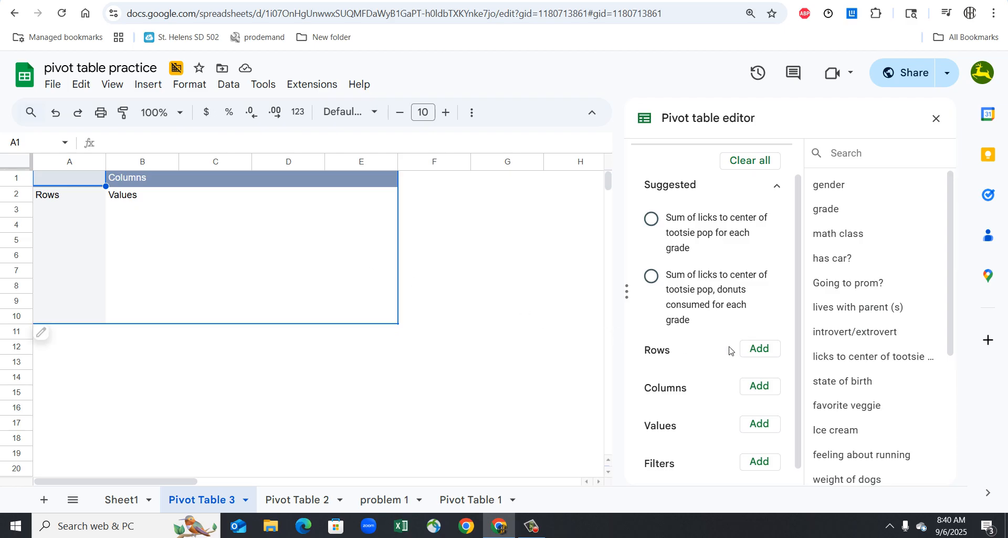
# - Add Brand of Car to the pivot table as both the rows and the counted (COUNTA) values
pyautogui.click(754, 350)
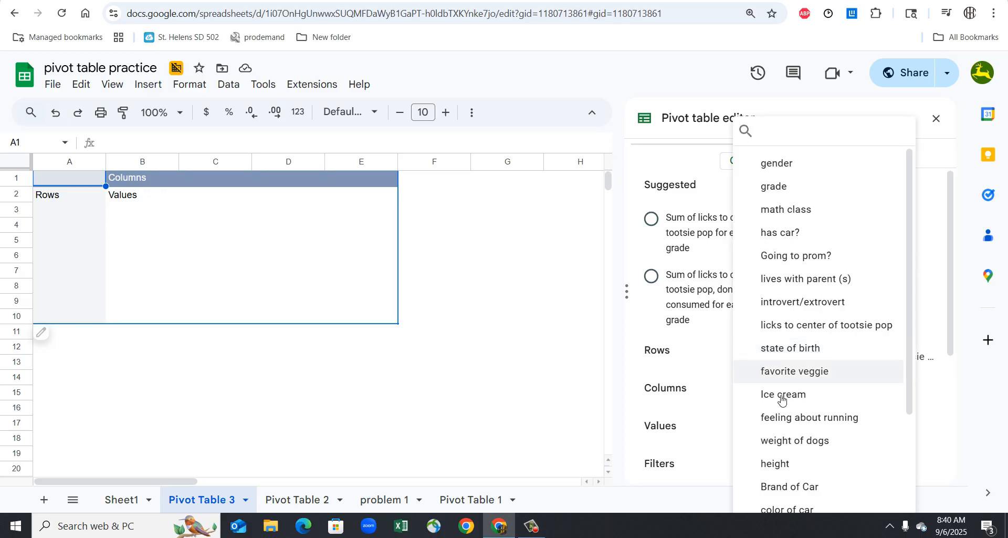
pyautogui.scroll(-2, 799, 425)
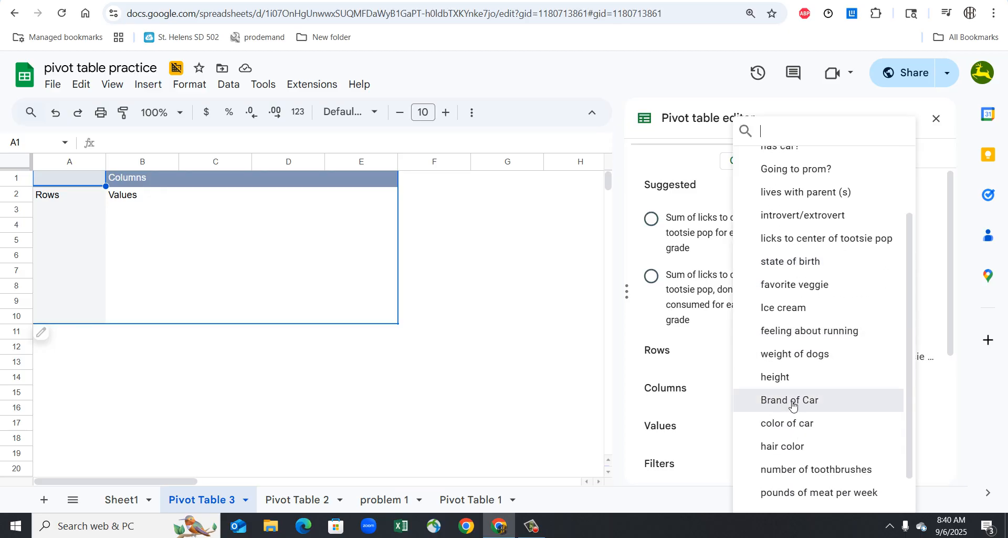
pyautogui.click(793, 402)
pyautogui.scroll(-2, 730, 439)
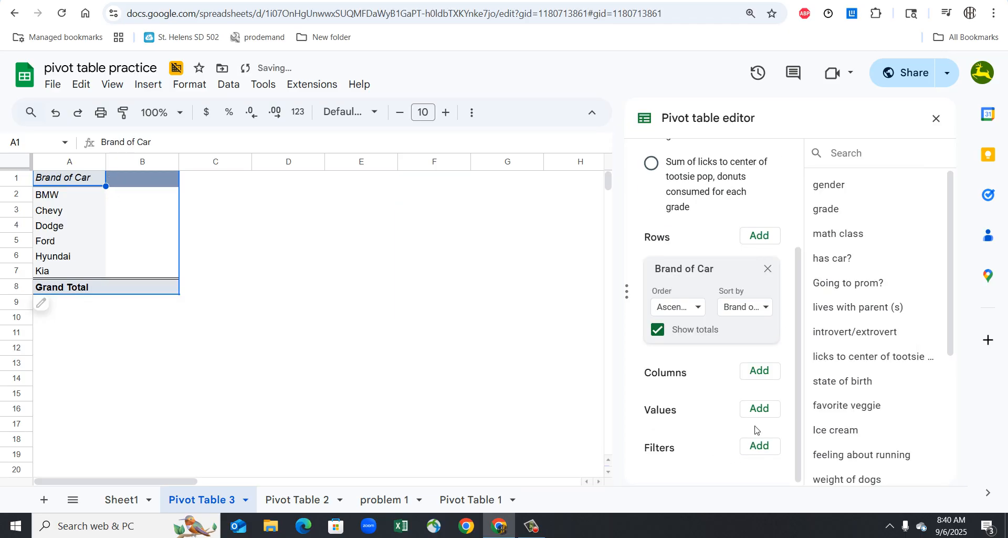
pyautogui.click(766, 412)
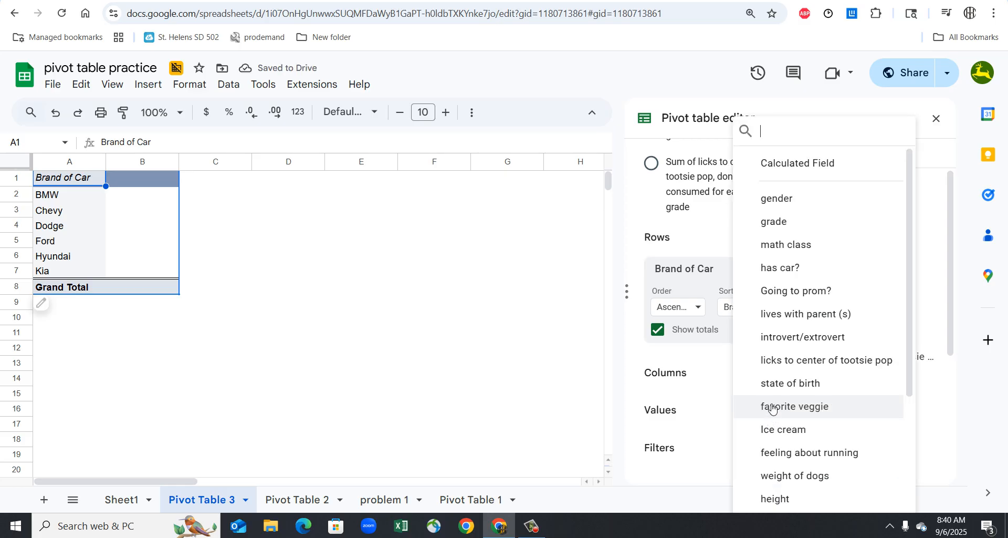
pyautogui.scroll(-3, 771, 453)
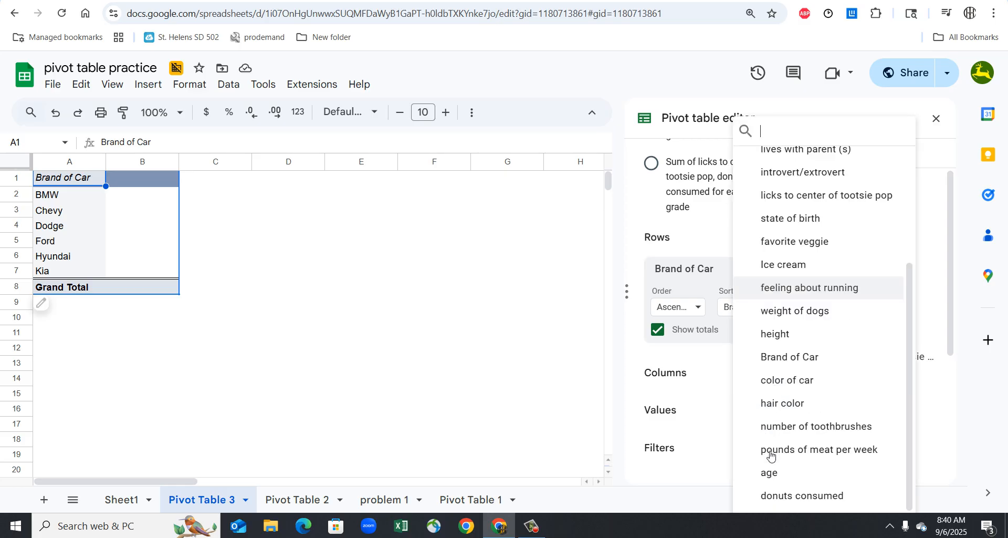
pyautogui.click(786, 357)
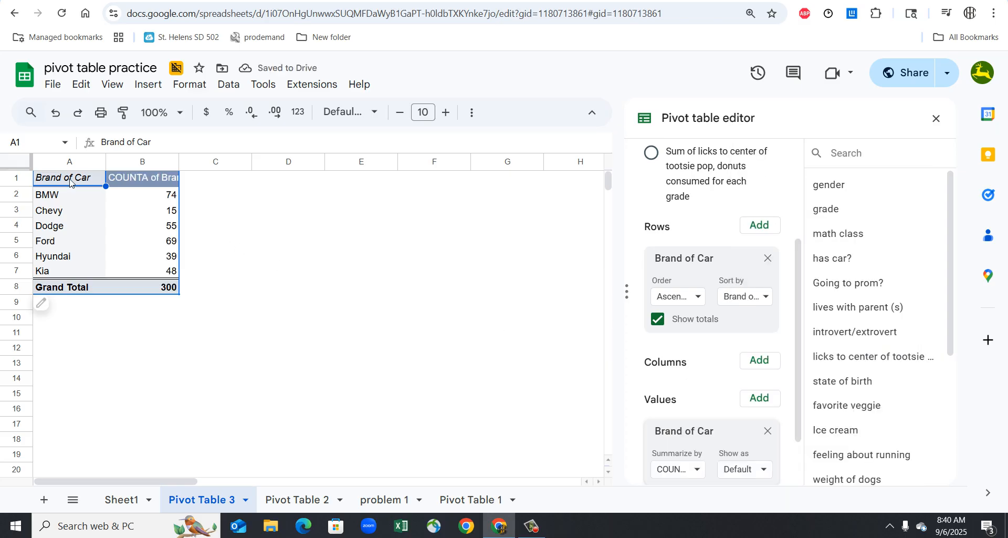
# - Copy the car brand pivot table and paste it into a new sheet at cell A1
pyautogui.moveTo(104, 199); pyautogui.dragTo(157, 272)
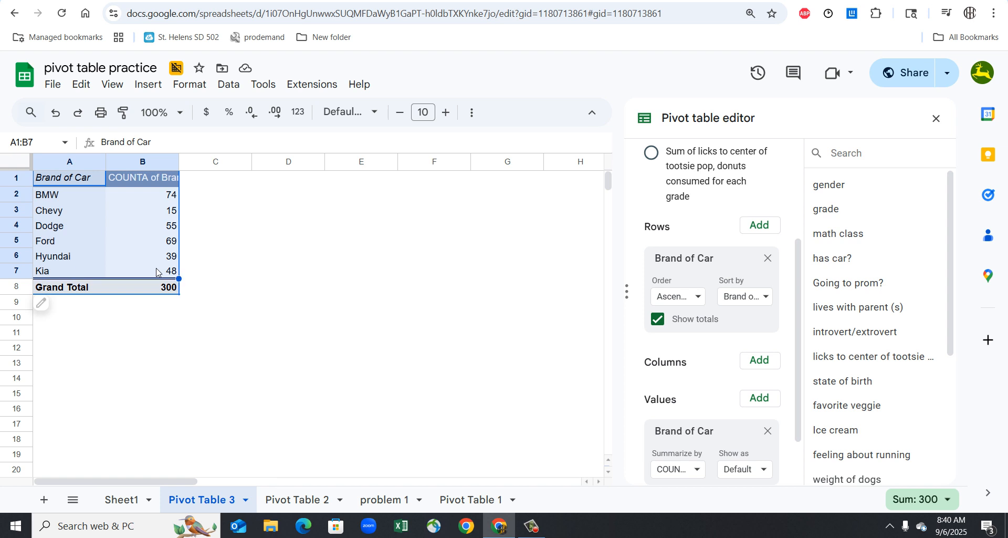
pyautogui.hotkey('ctrl', 'c')
pyautogui.click(47, 500)
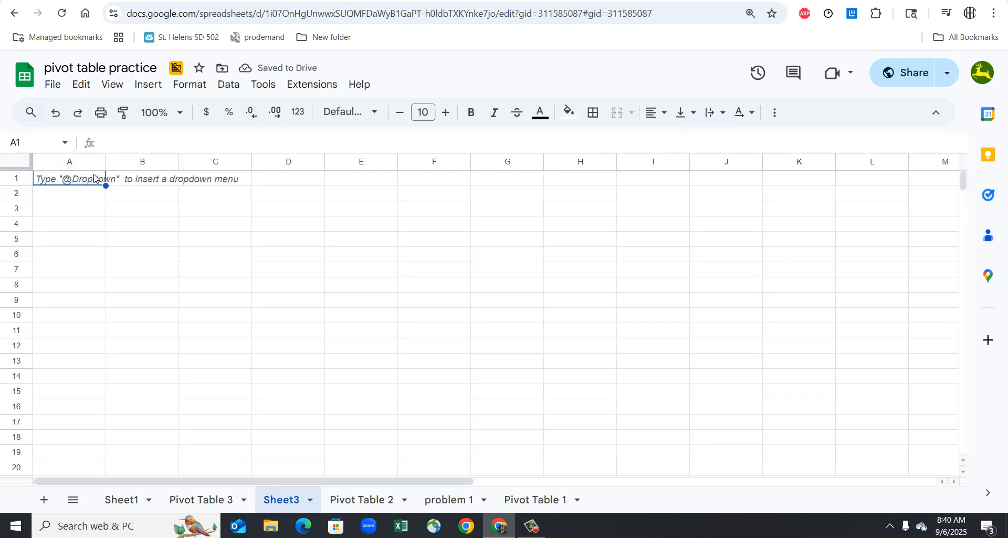
pyautogui.hotkey('ctrl', 'v')
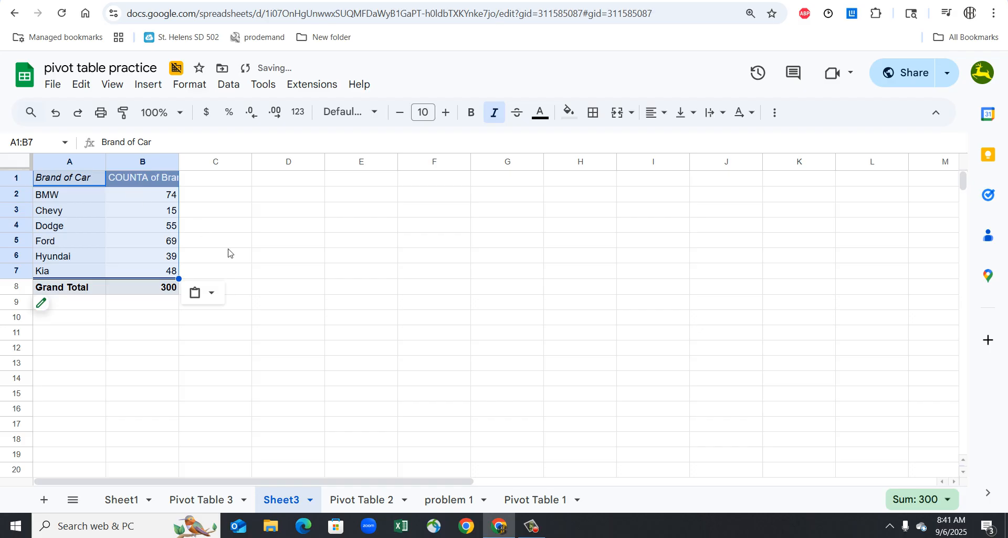
# - Rename the new sheet with the pasted car brand table as "problem 2"
pyautogui.click(77, 183)
pyautogui.moveTo(76, 181); pyautogui.dragTo(143, 256)
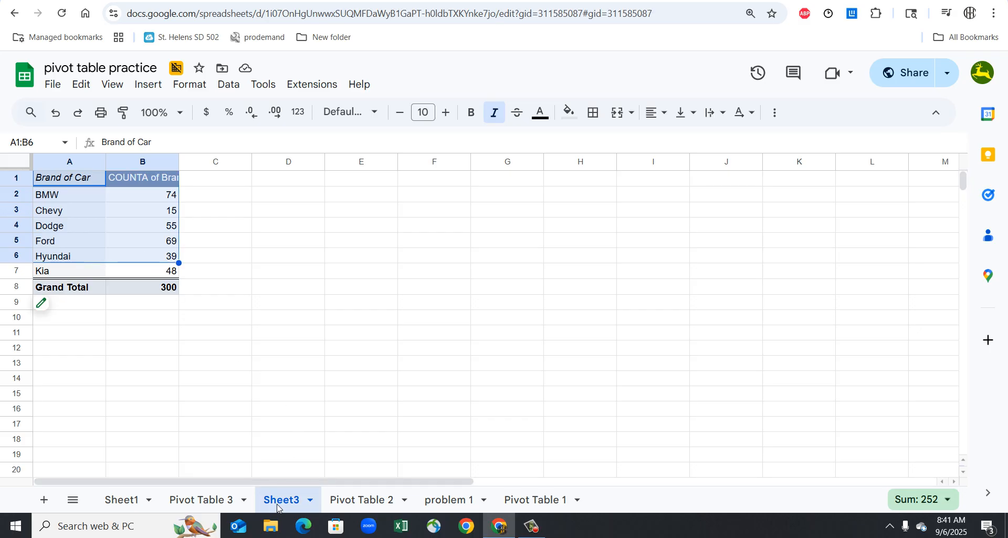
pyautogui.click(312, 501)
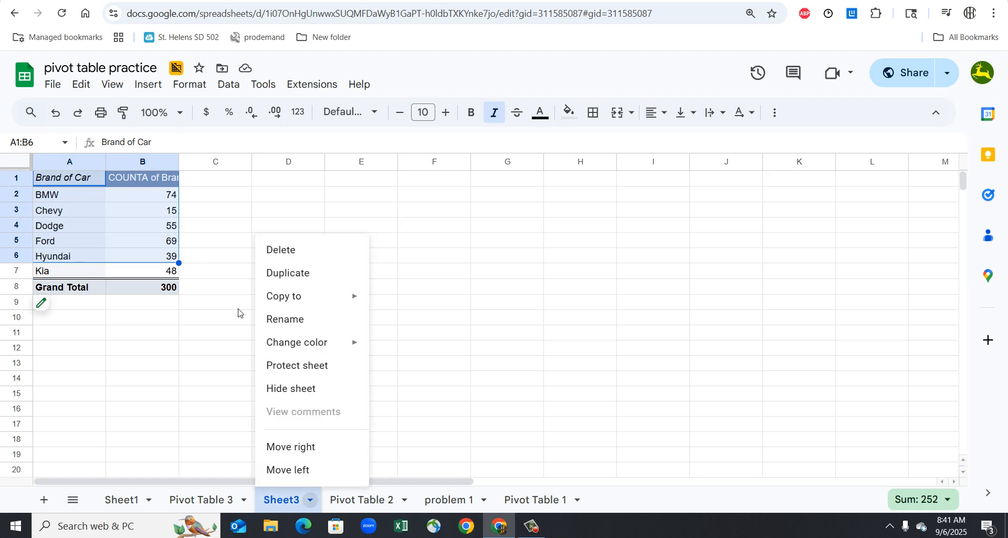
pyautogui.click(294, 320)
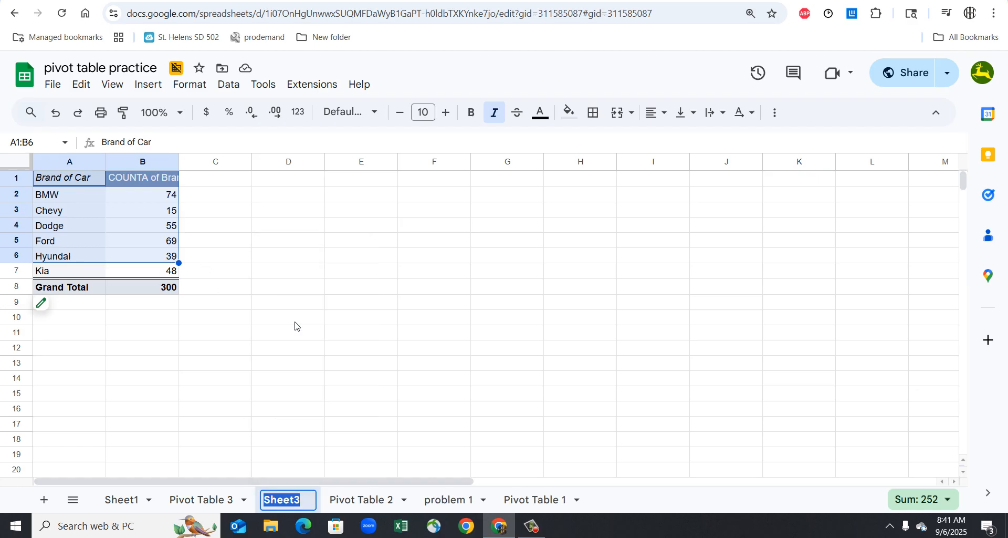
pyautogui.write('problem')
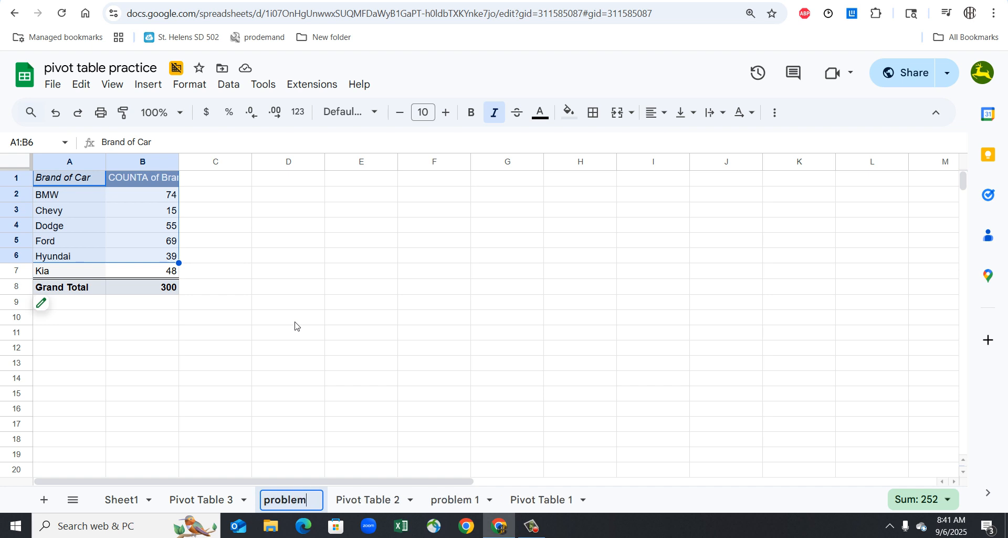
pyautogui.write(' 2')
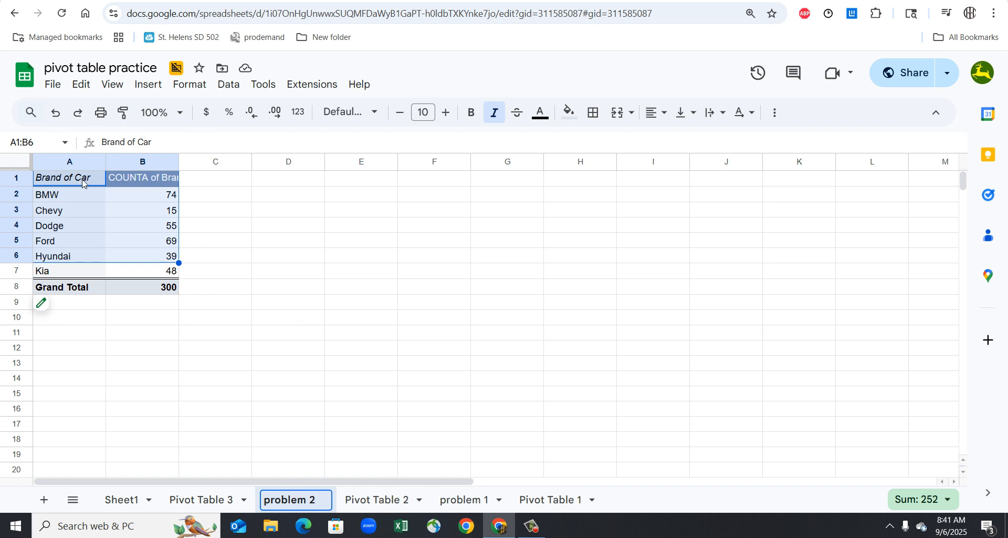
pyautogui.press('Return')
# - Insert a chart from the car brand counts in A1:B7, leaving out the grand total, and make it a column chart
pyautogui.moveTo(82, 181); pyautogui.dragTo(146, 276)
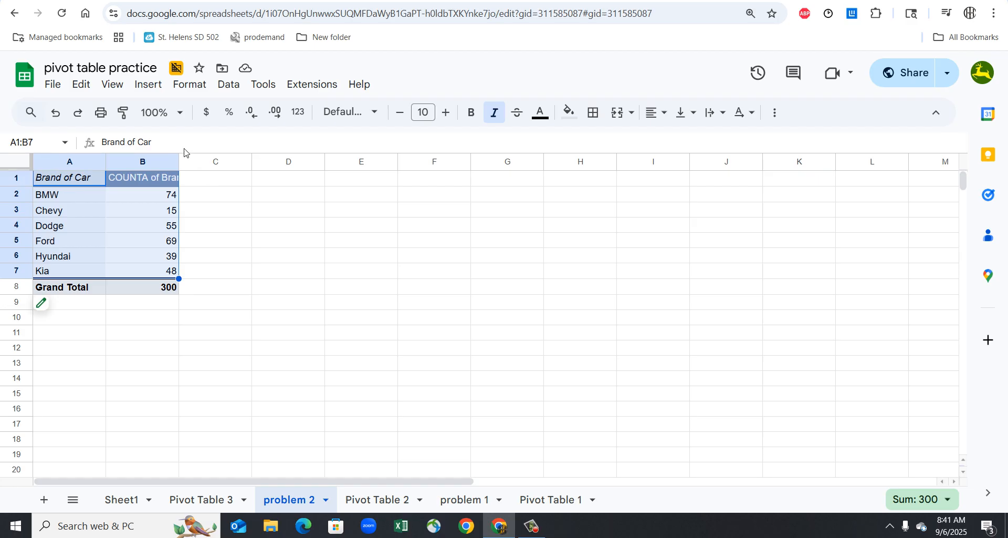
pyautogui.click(147, 84)
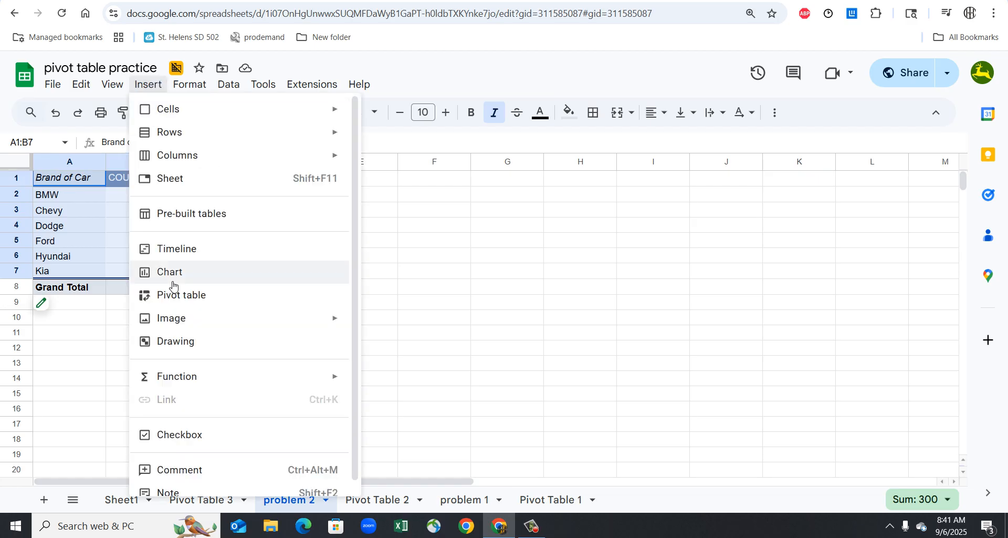
pyautogui.press('Escape')
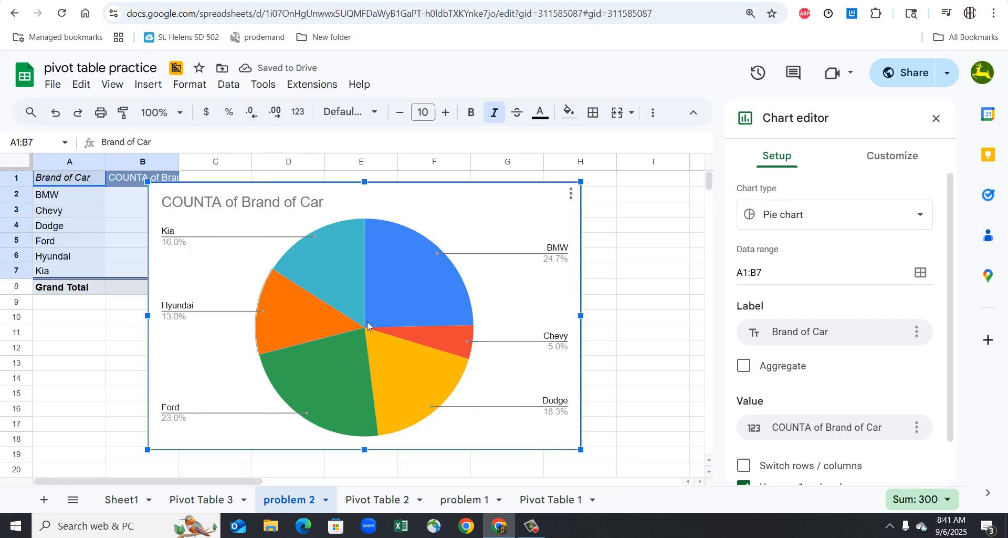
pyautogui.click(828, 216)
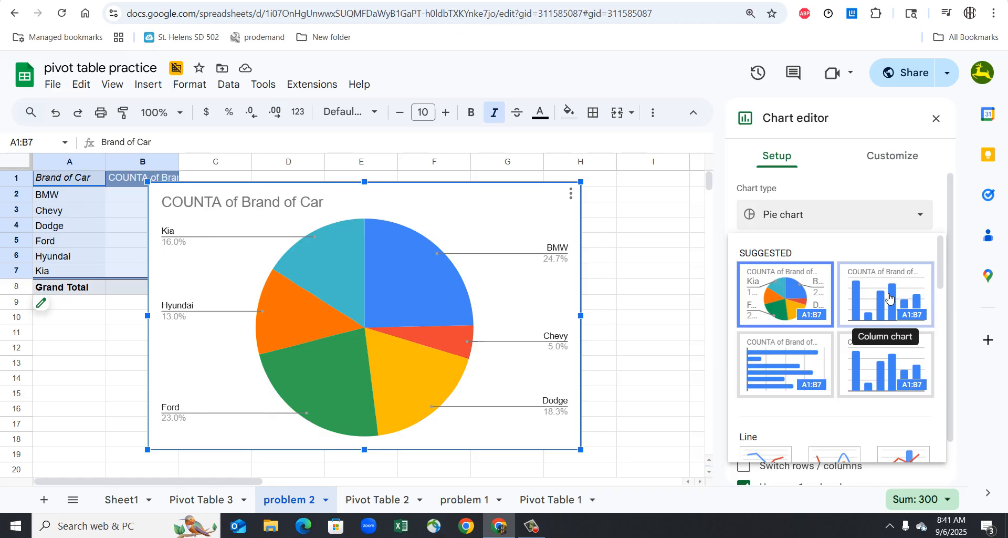
pyautogui.scroll(-1, 888, 312)
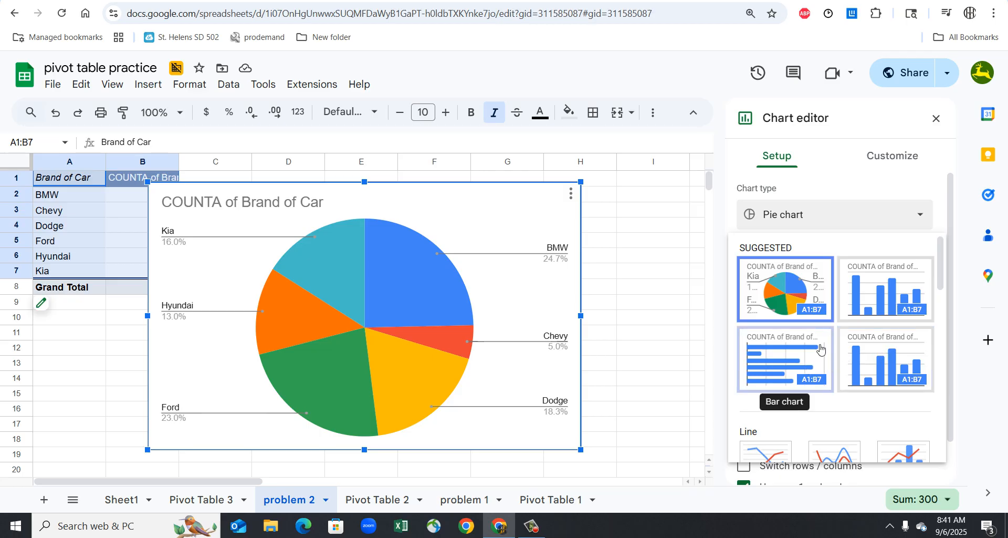
pyautogui.click(884, 295)
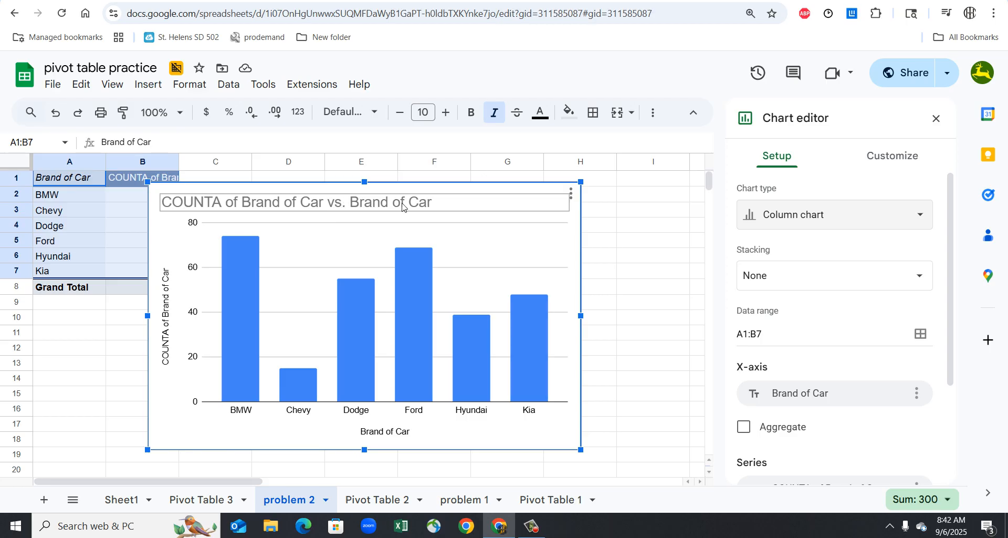
# - Shorten the column chart's title to "Brand of Car"
pyautogui.click(440, 206)
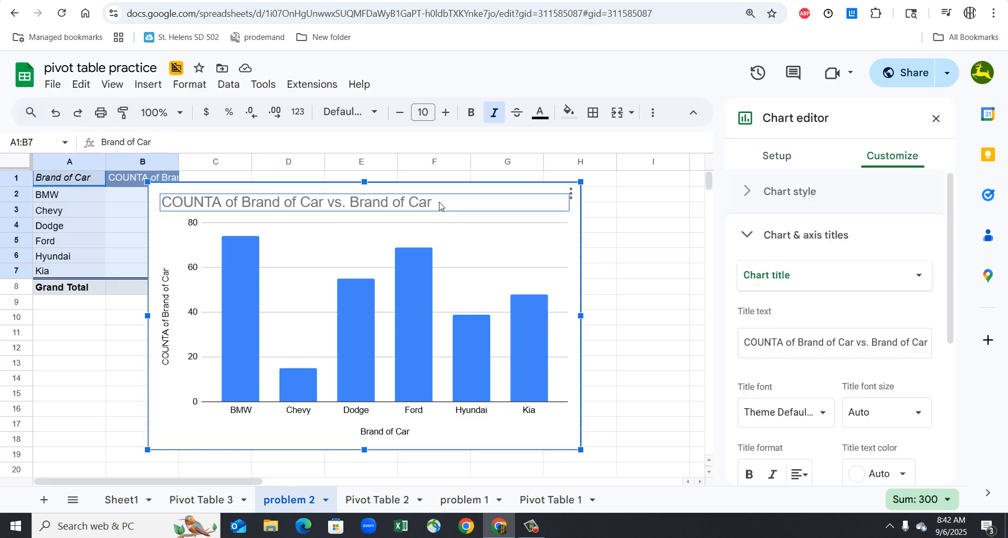
pyautogui.click(348, 206)
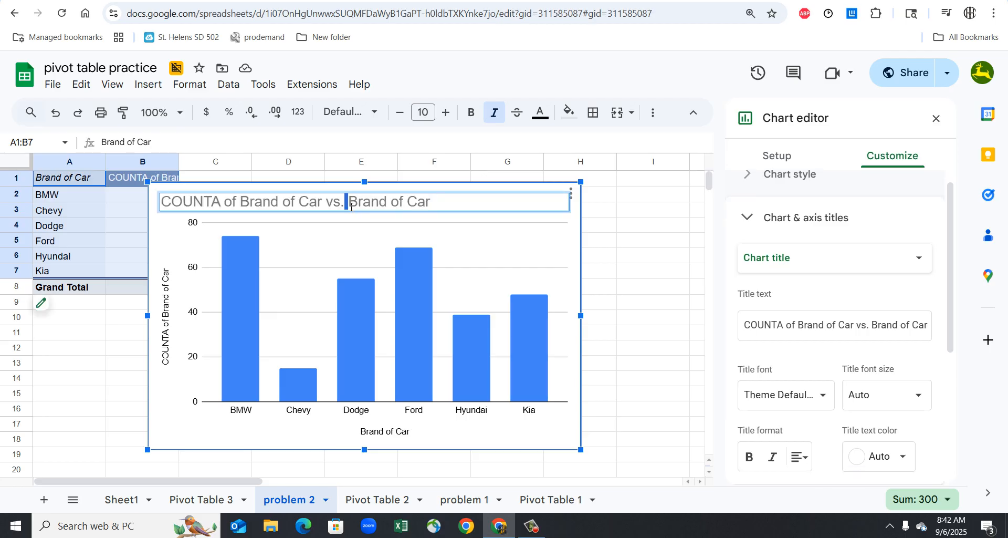
pyautogui.press('BackSpace')
pyautogui.press('BackSpace')
pyautogui.press('BackSpace')
pyautogui.press('BackSpace')
pyautogui.press('BackSpace')
pyautogui.press('BackSpace')
pyautogui.press('BackSpace')
pyautogui.press('BackSpace')
pyautogui.press('BackSpace')
pyautogui.press('BackSpace')
pyautogui.press('BackSpace')
pyautogui.press('BackSpace')
pyautogui.press('BackSpace')
pyautogui.press('BackSpace')
pyautogui.press('BackSpace')
pyautogui.press('BackSpace')
pyautogui.press('BackSpace')
pyautogui.press('BackSpace')
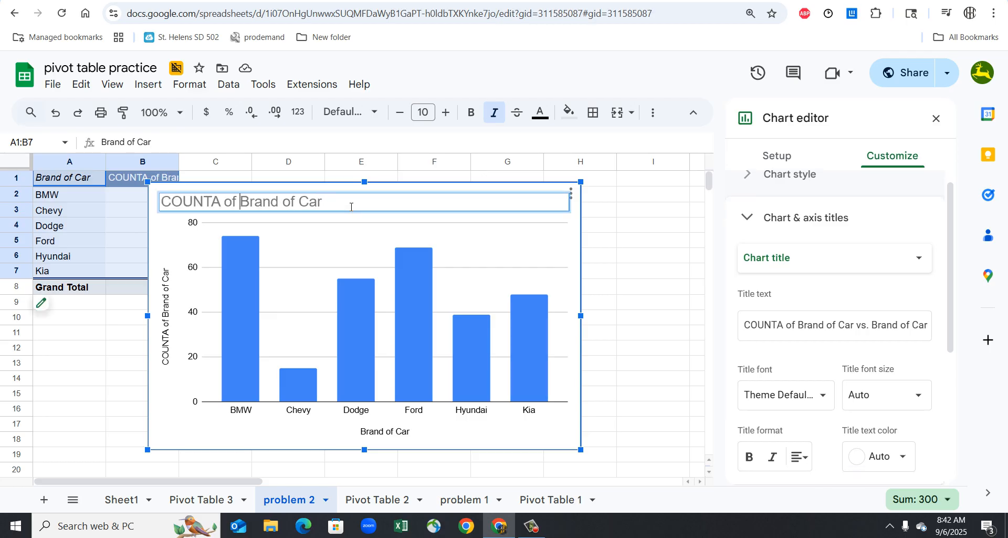
pyautogui.press('BackSpace')
pyautogui.press('BackSpace')
pyautogui.press('BackSpace')
pyautogui.press('BackSpace')
pyautogui.press('BackSpace')
pyautogui.press('BackSpace')
pyautogui.press('BackSpace')
pyautogui.press('BackSpace')
pyautogui.press('BackSpace')
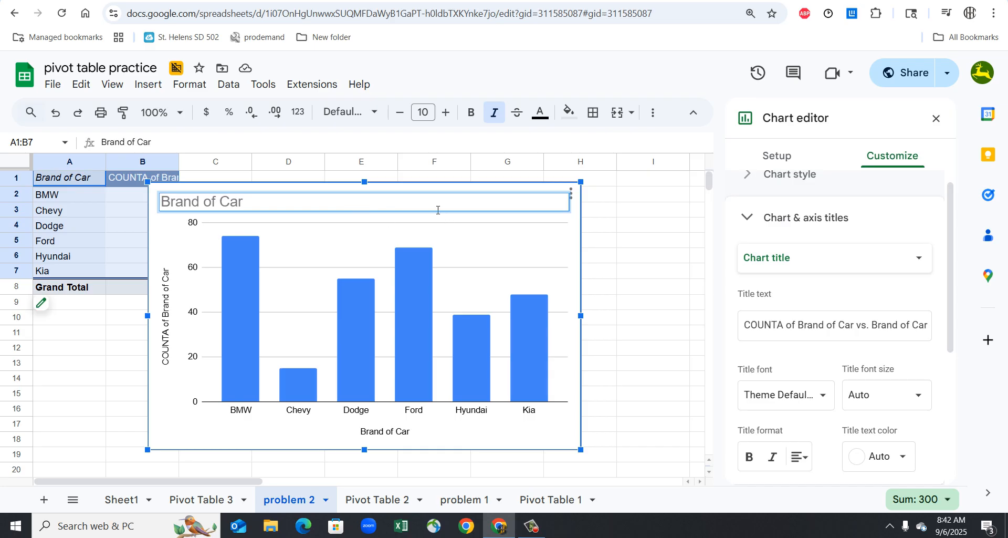
# - Extend the chart title to read "Brand of Car sold in May at our dealership"
pyautogui.click(435, 205)
pyautogui.write('sole')
pyautogui.write(' in may')
pyautogui.press('BackSpace')
pyautogui.press('BackSpace')
pyautogui.write('Mayt')
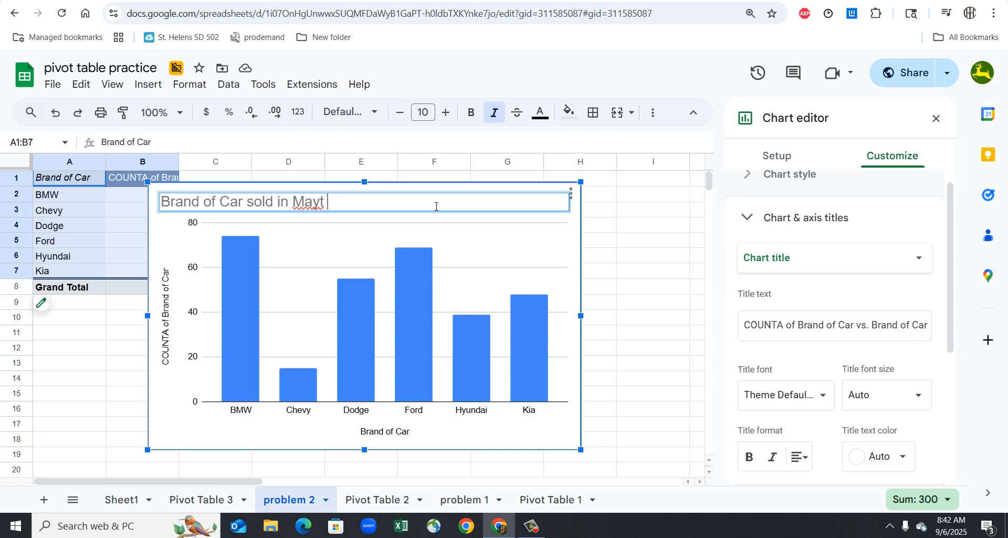
pyautogui.press('BackSpace')
pyautogui.press('BackSpace')
pyautogui.write('at our dealers')
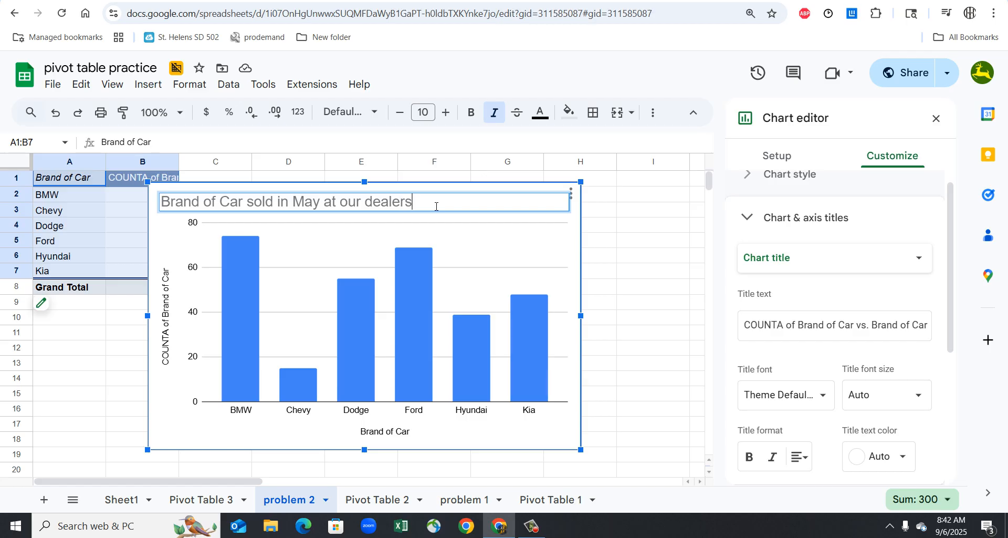
pyautogui.write('hip')
pyautogui.press('Return')
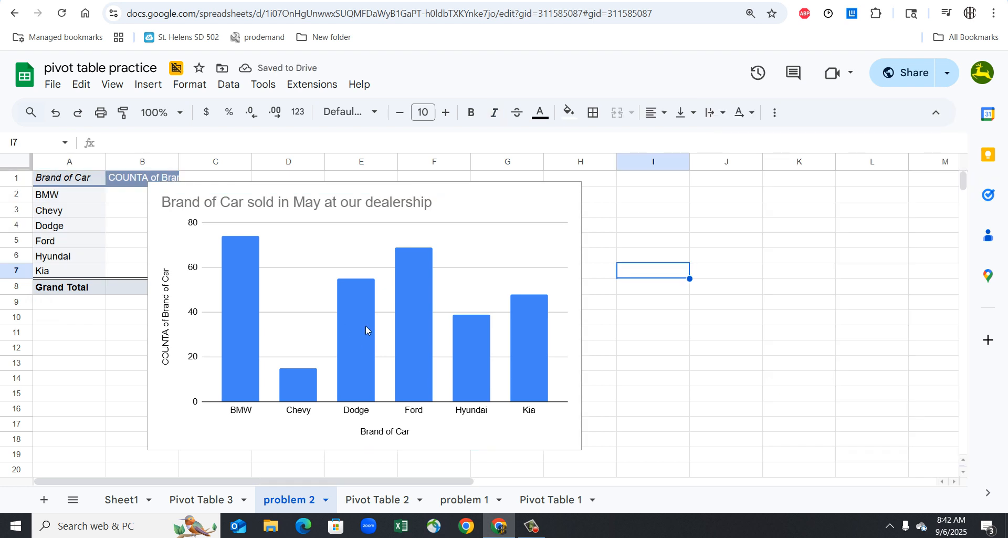
# - Turn on data labels for the column series in the car brand chart
pyautogui.click(365, 335)
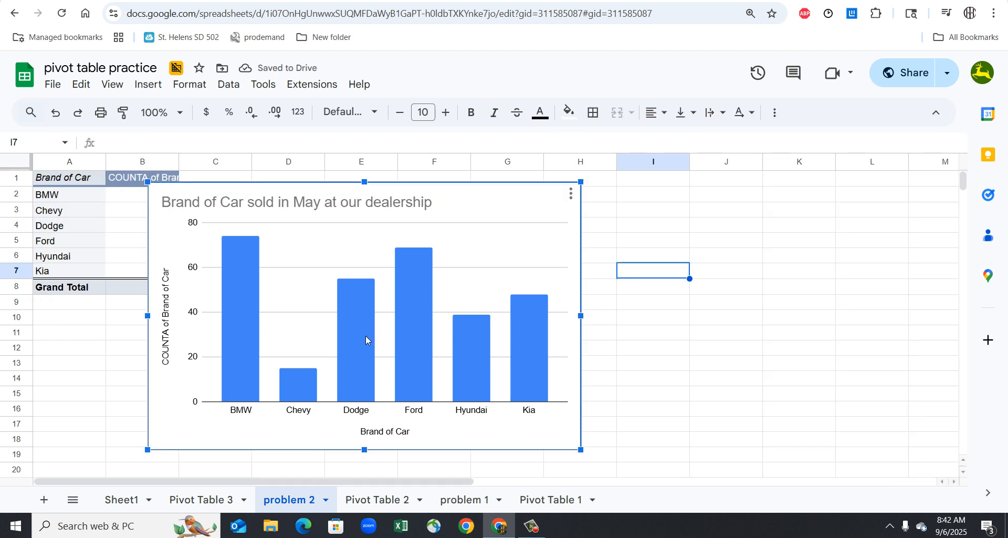
pyautogui.rightClick(420, 328)
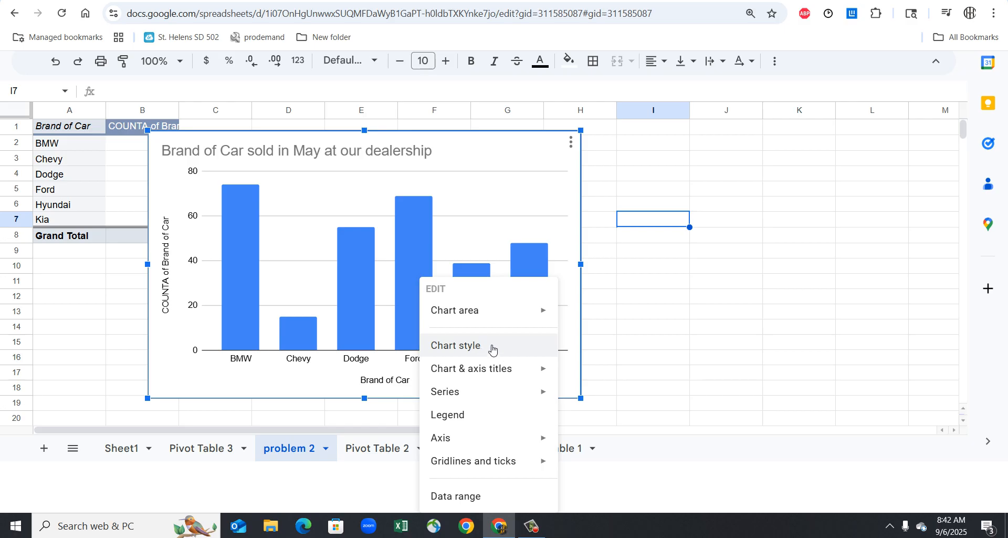
pyautogui.click(475, 345)
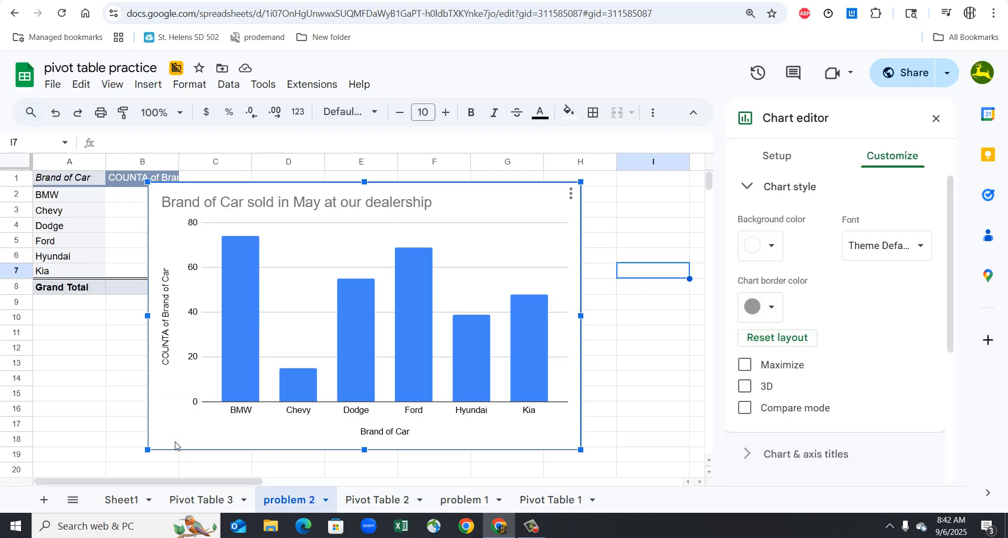
pyautogui.click(393, 339)
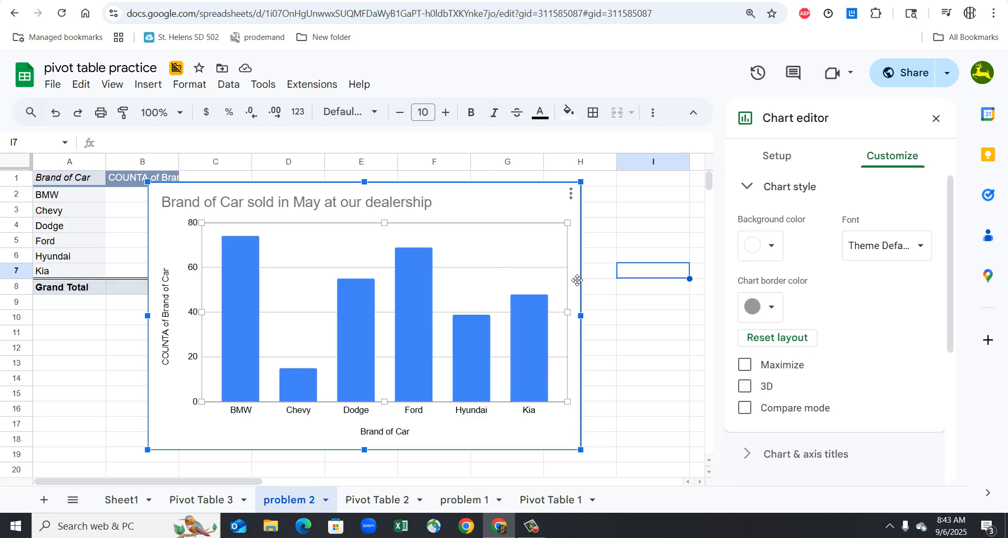
pyautogui.click(281, 321)
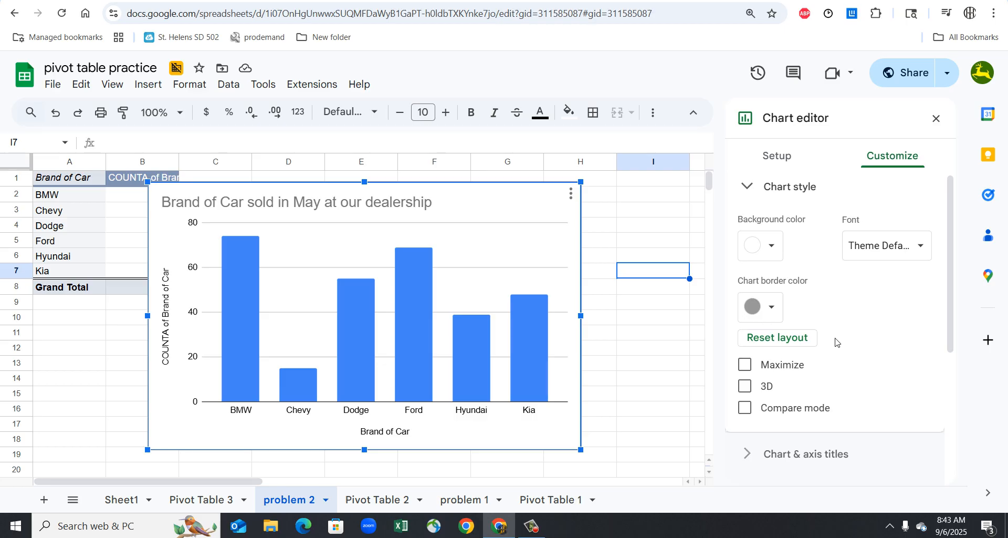
pyautogui.click(829, 456)
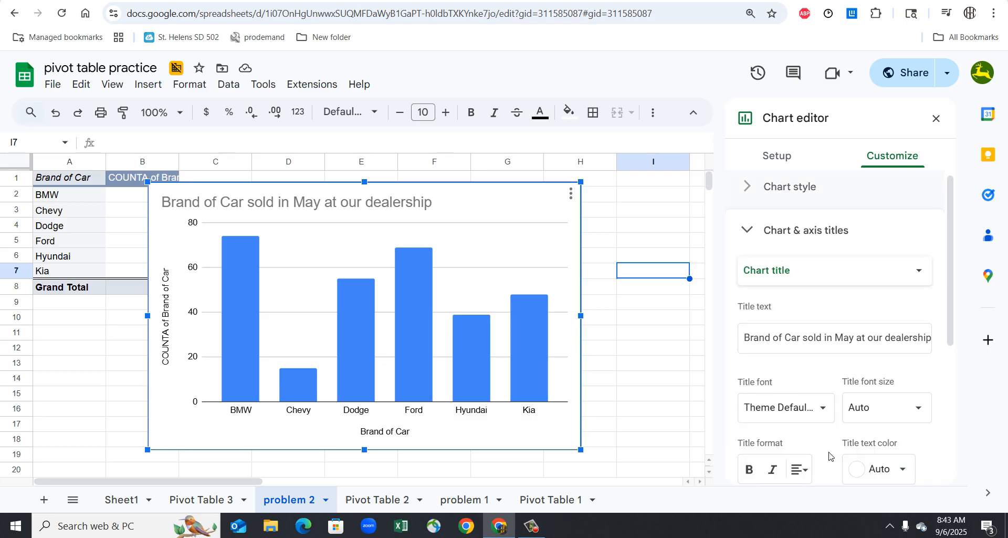
pyautogui.scroll(-3, 835, 430)
pyautogui.scroll(-1, 819, 378)
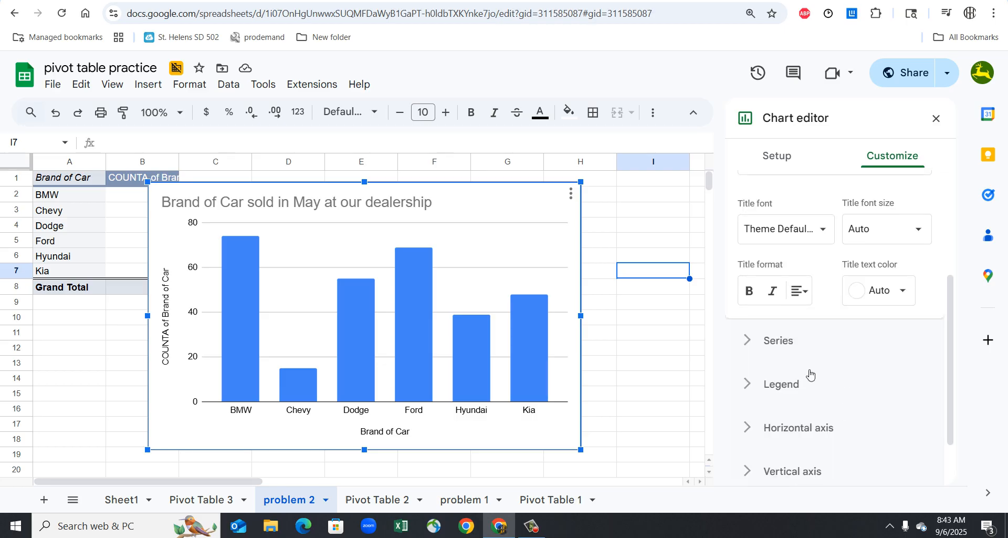
pyautogui.scroll(-1, 814, 389)
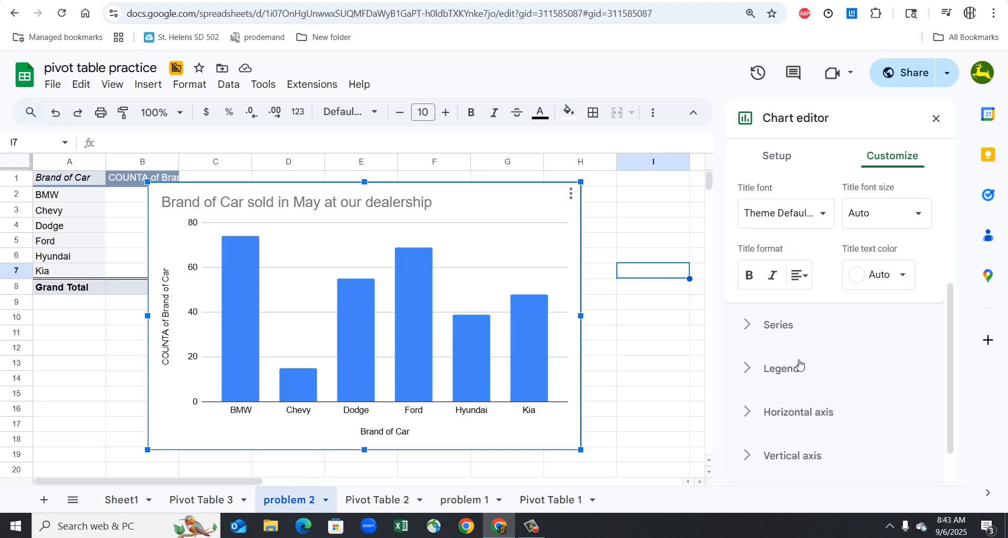
pyautogui.scroll(3, 787, 334)
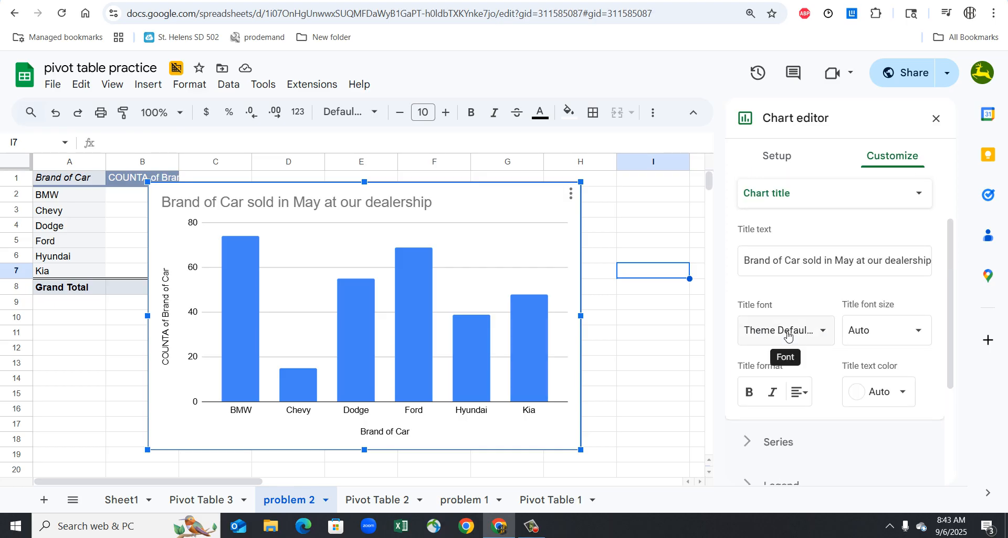
pyautogui.scroll(-3, 790, 368)
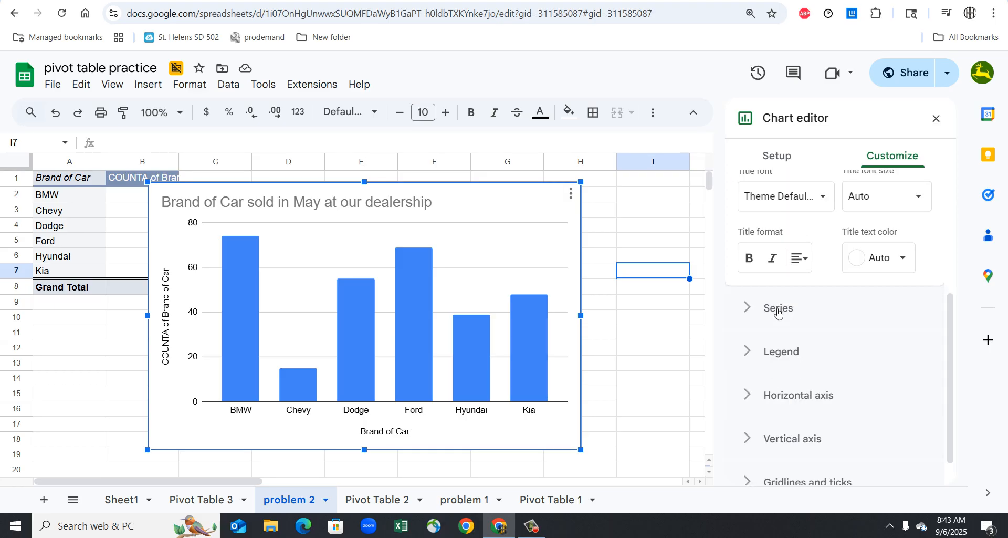
pyautogui.click(778, 310)
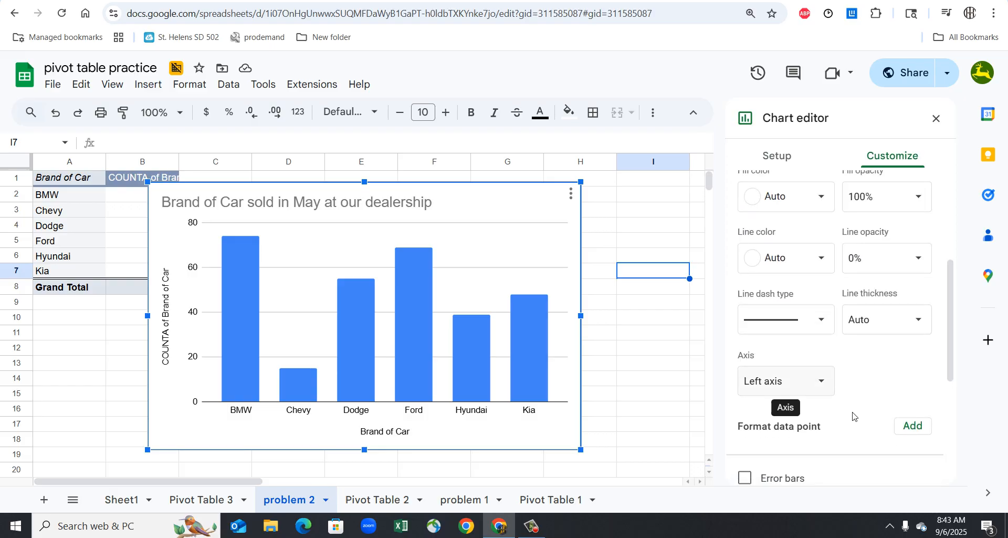
pyautogui.scroll(-3, 853, 416)
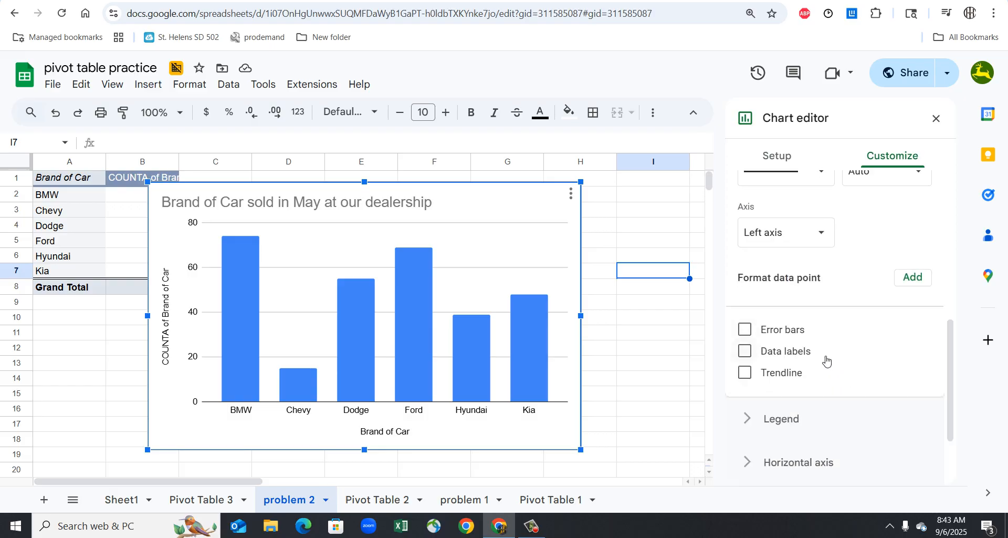
pyautogui.click(804, 353)
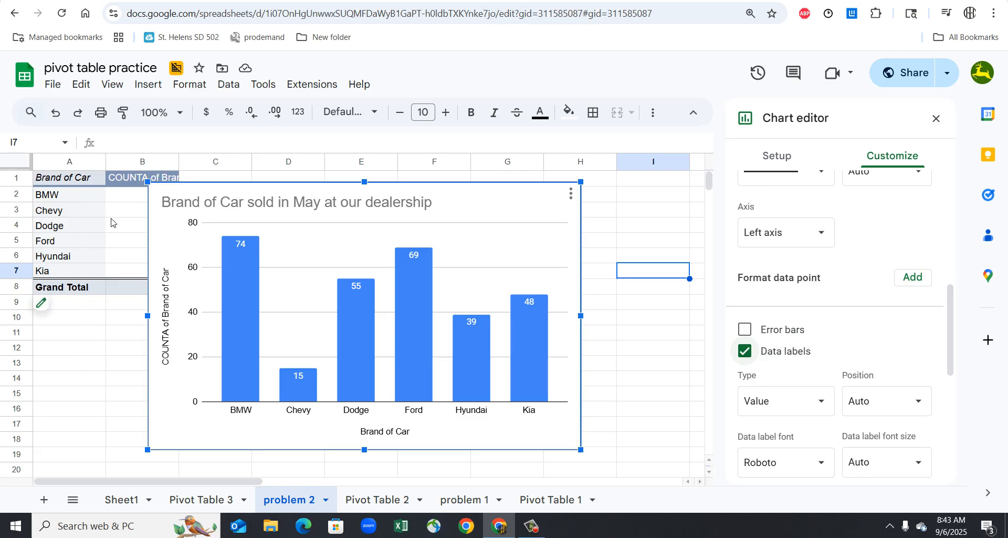
# - Move the column chart clear of the car brand table and create a filter on A1:B7
pyautogui.moveTo(76, 179); pyautogui.dragTo(111, 222)
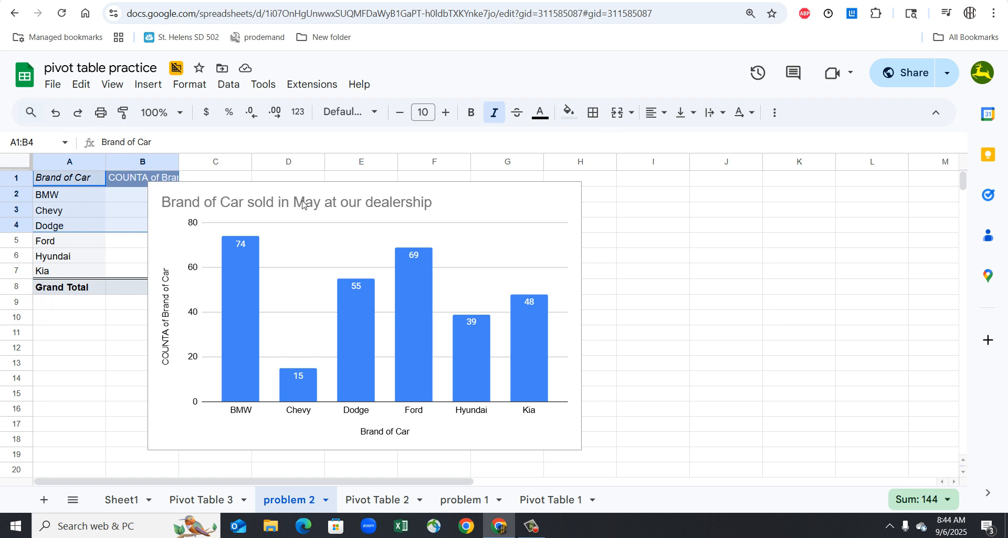
pyautogui.moveTo(513, 201); pyautogui.dragTo(648, 192)
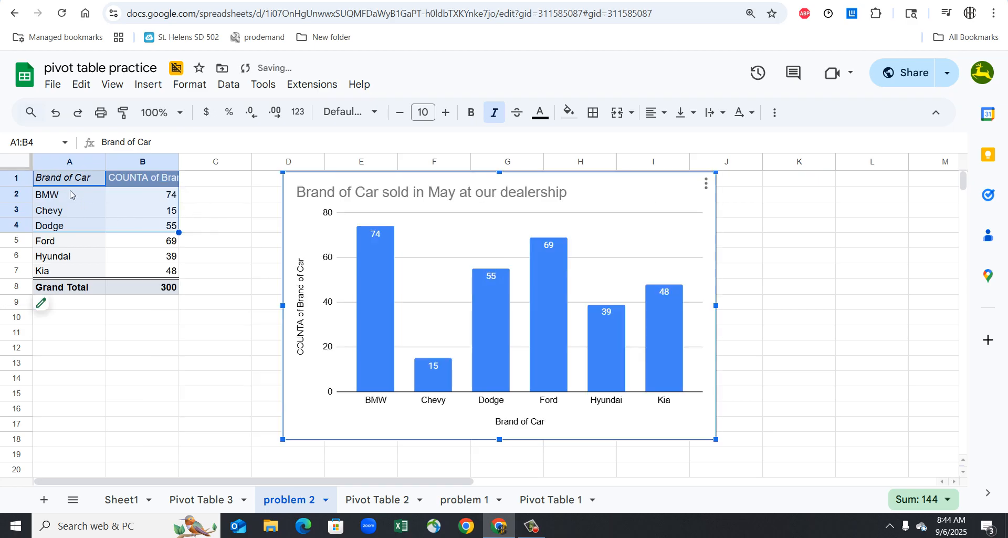
pyautogui.moveTo(90, 185); pyautogui.dragTo(135, 273)
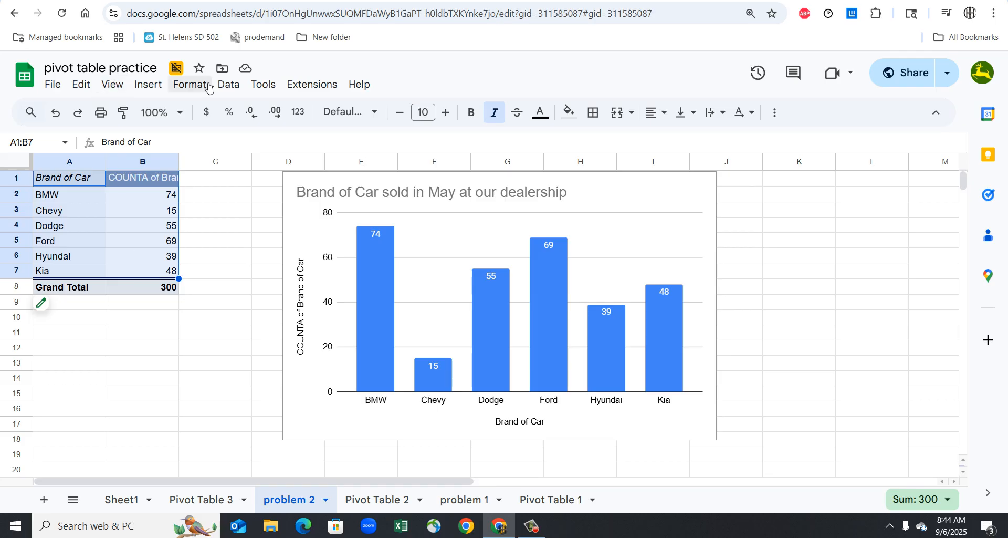
pyautogui.click(243, 90)
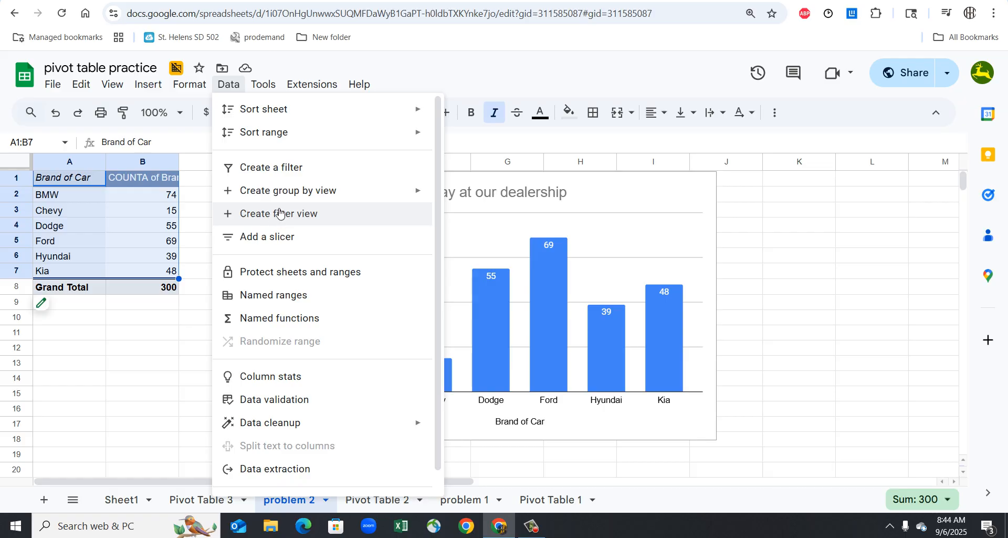
pyautogui.click(288, 169)
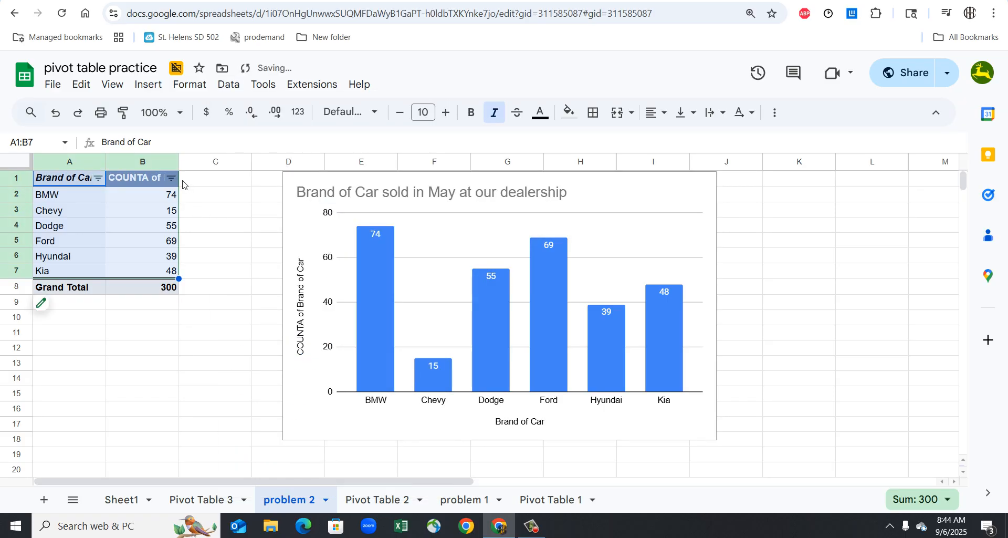
# - Try to sort the filtered car brand table by the count column from Z to A
pyautogui.click(170, 178)
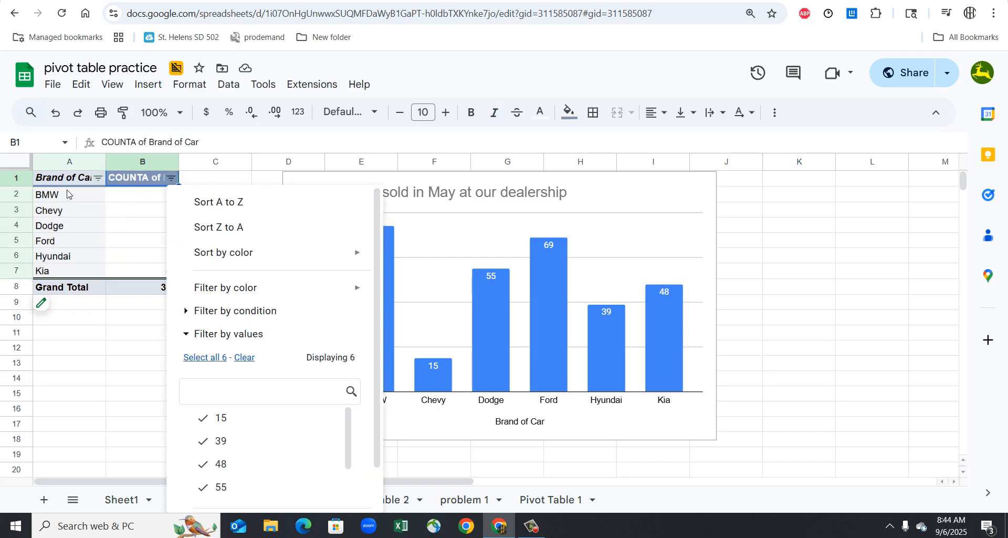
pyautogui.click(226, 230)
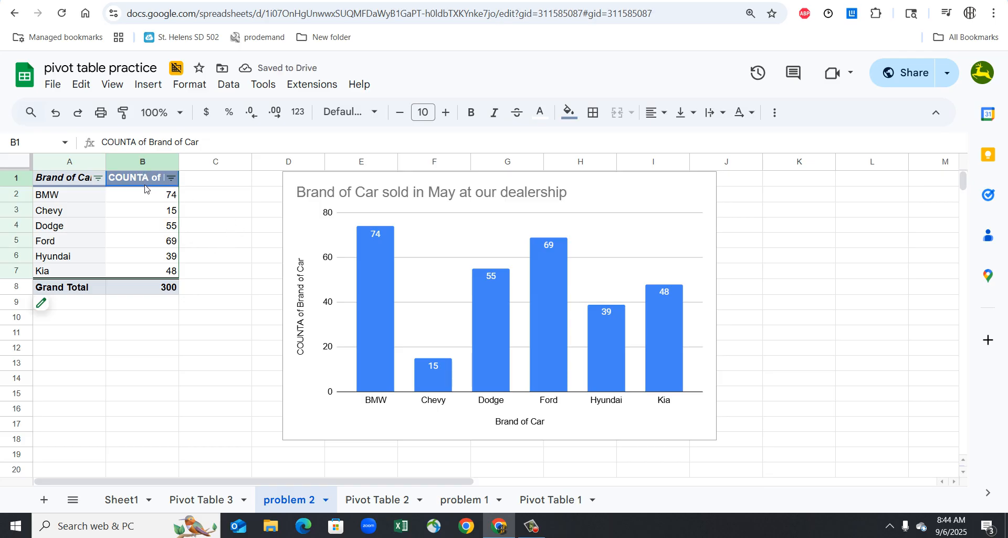
pyautogui.keyDown('shift'); pyautogui.click(83, 182); pyautogui.keyUp('shift')
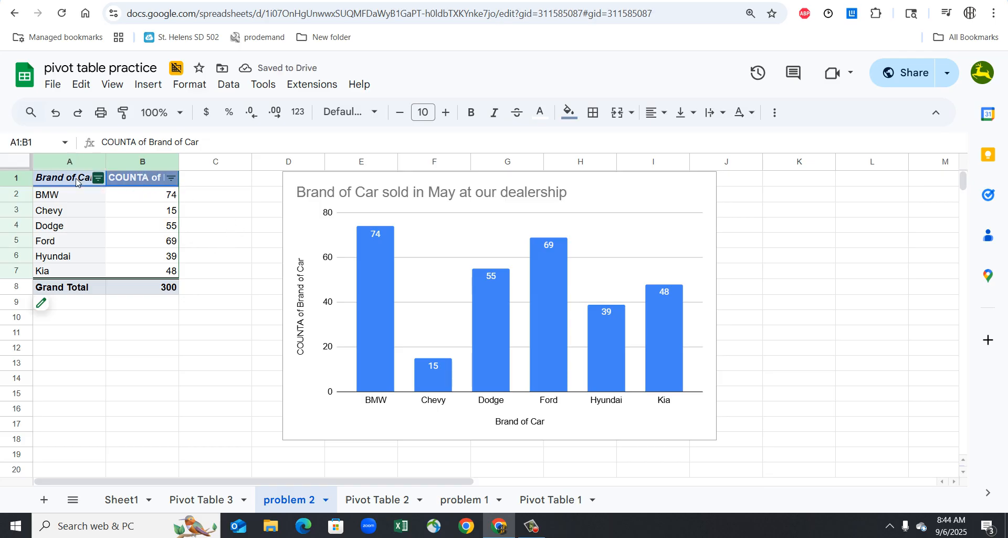
pyautogui.click(267, 286)
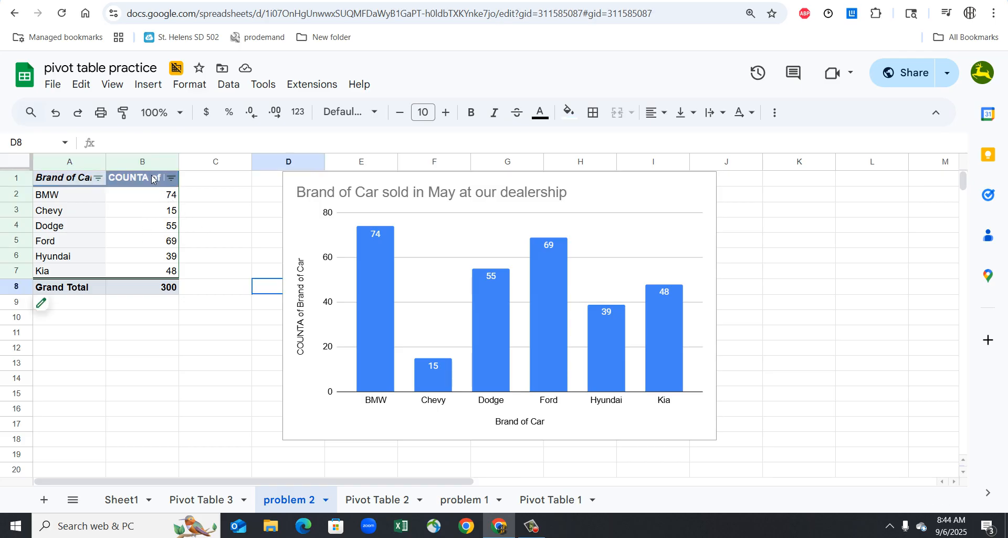
pyautogui.moveTo(151, 178); pyautogui.dragTo(60, 268)
pyautogui.click(143, 178)
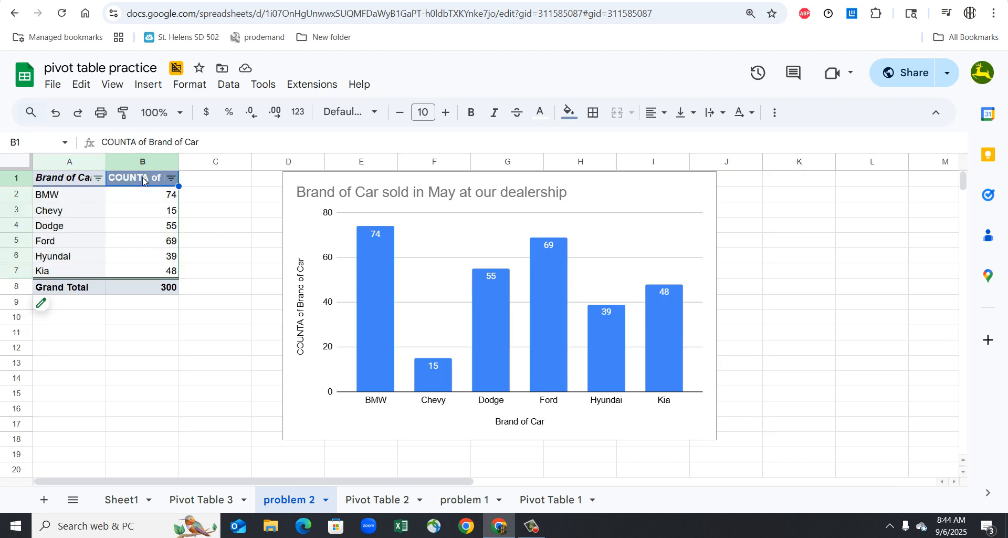
pyautogui.moveTo(143, 177); pyautogui.dragTo(75, 270)
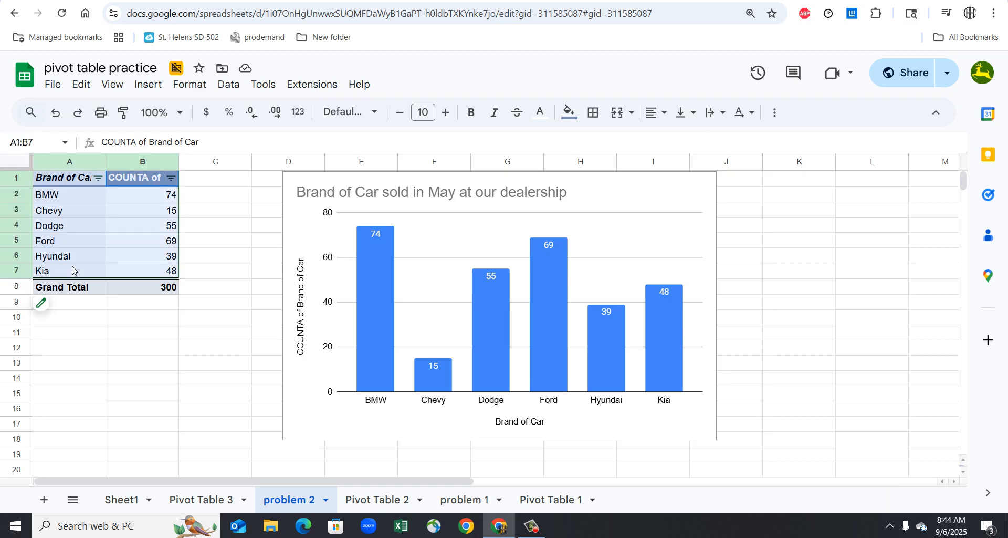
pyautogui.click(172, 179)
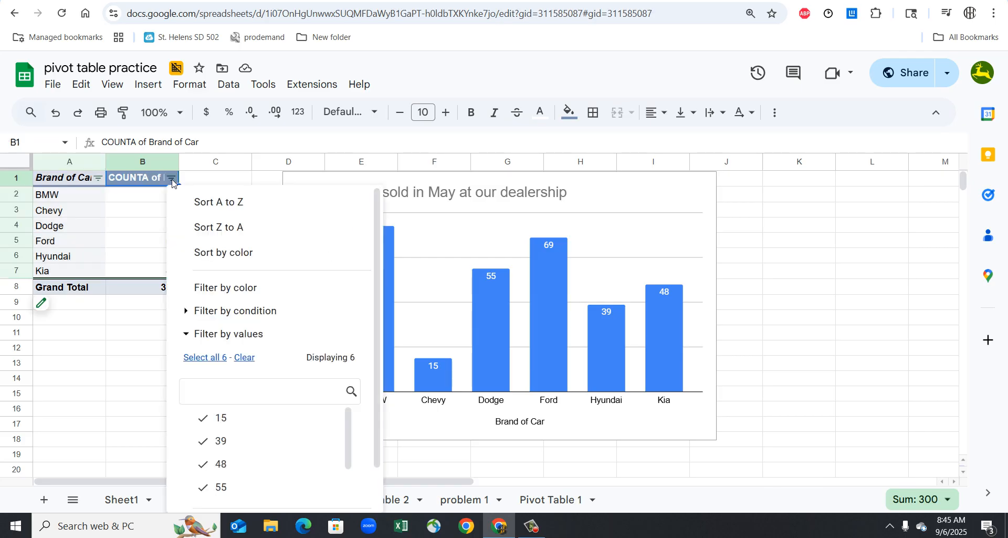
pyautogui.click(215, 228)
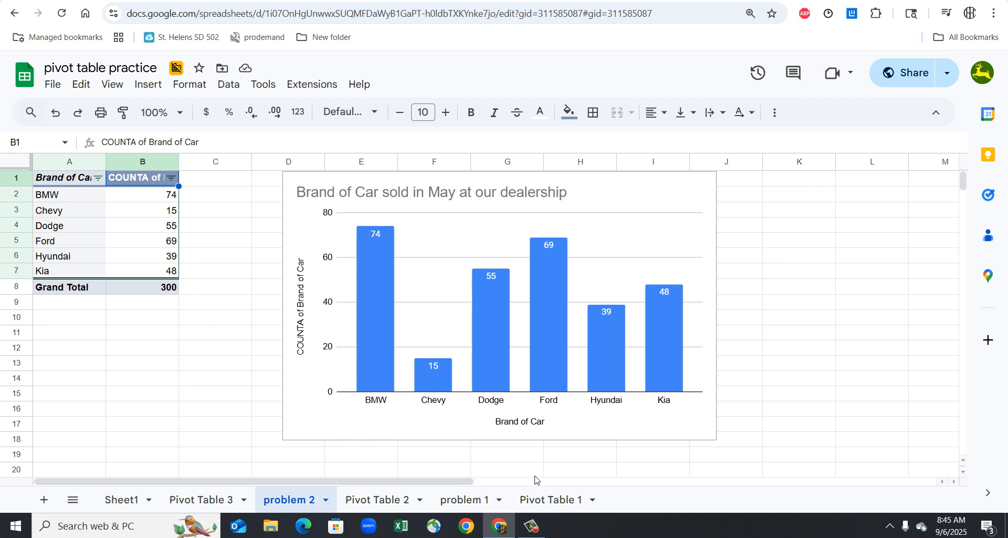
pyautogui.click(531, 525)
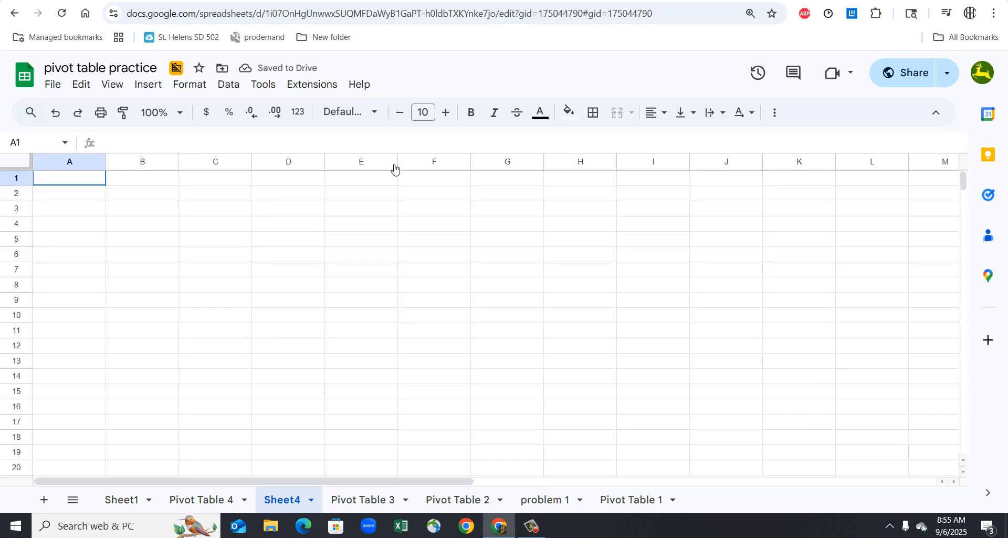
# - Paste the car brand counts copied from A1:B7 of Pivot Table 4 into Sheet4 at A1 as values only
pyautogui.click(211, 495)
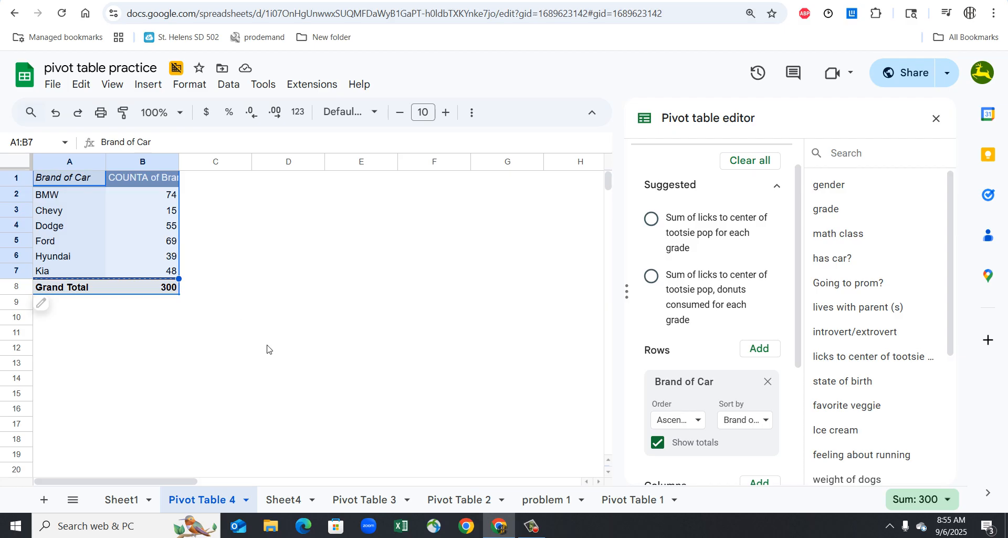
pyautogui.click(285, 499)
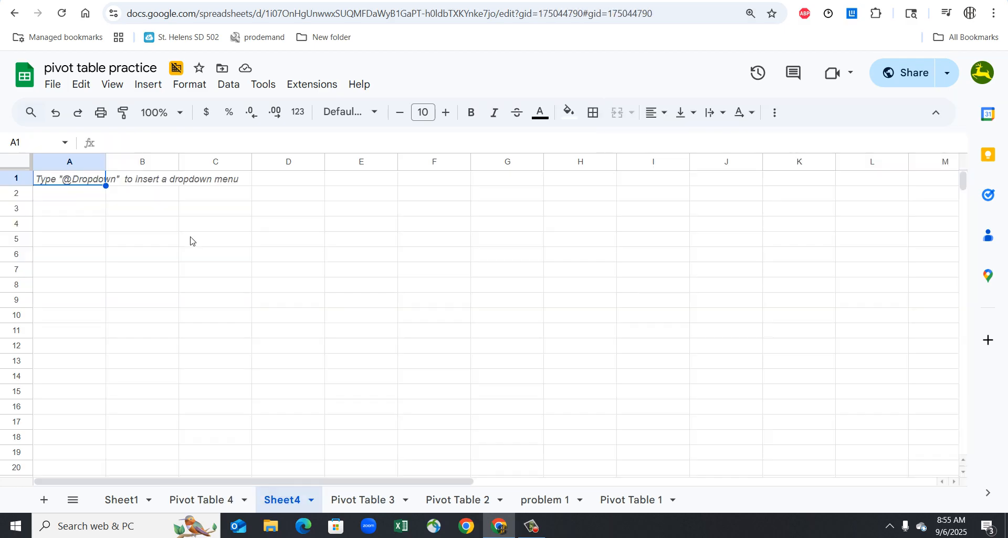
pyautogui.rightClick(83, 179)
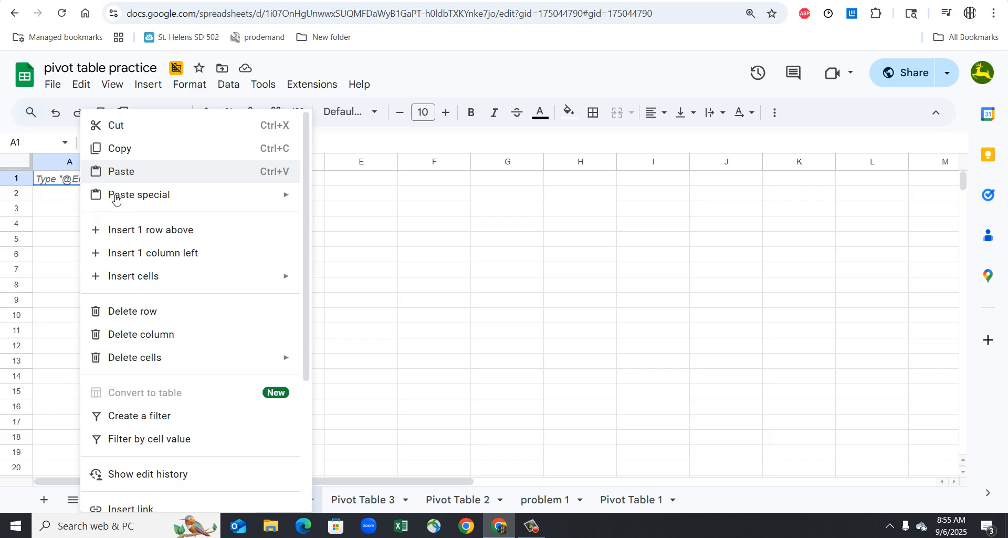
pyautogui.moveTo(116, 197)
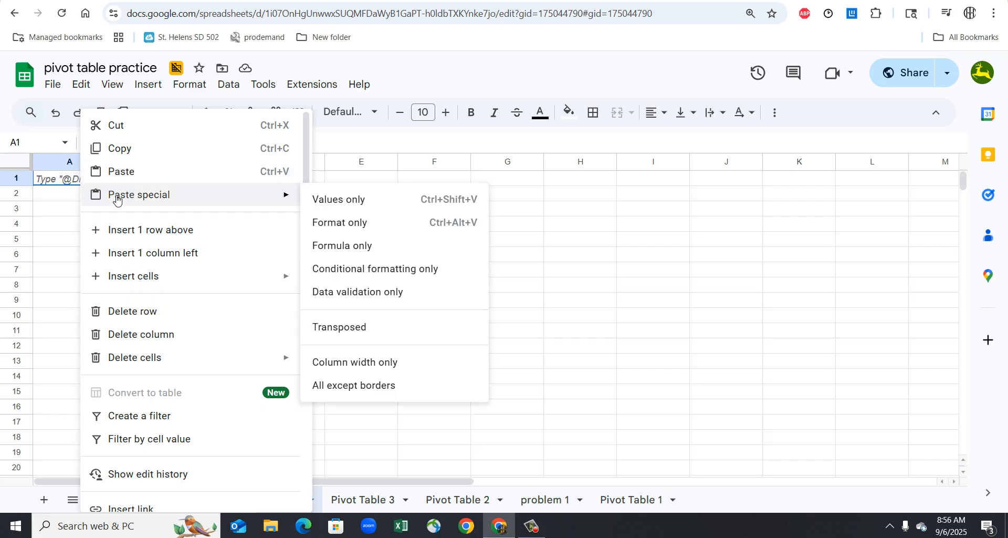
pyautogui.click(347, 199)
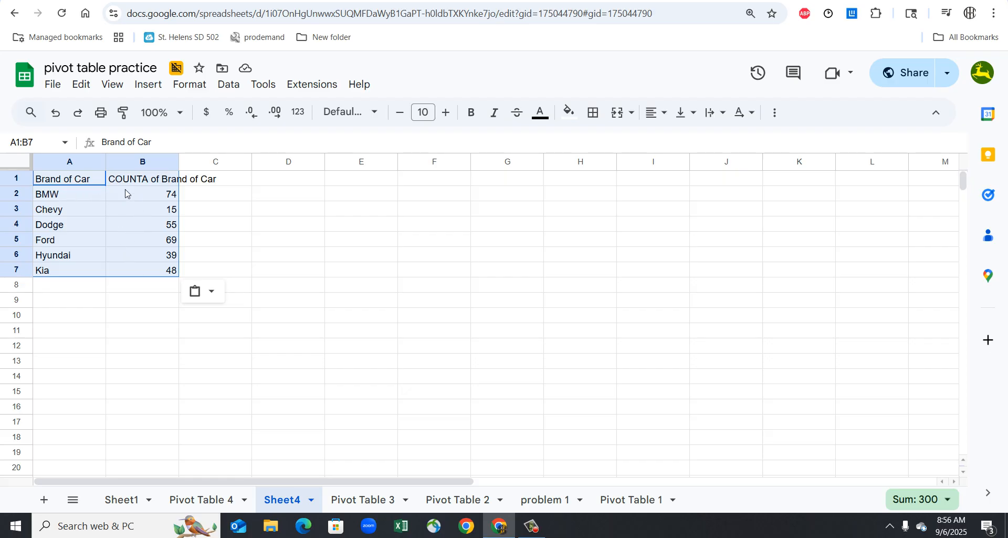
# - Sort A1:B7 on Sheet4, with a header row, by COUNTA of Brand of Car from Z to A
pyautogui.click(83, 182)
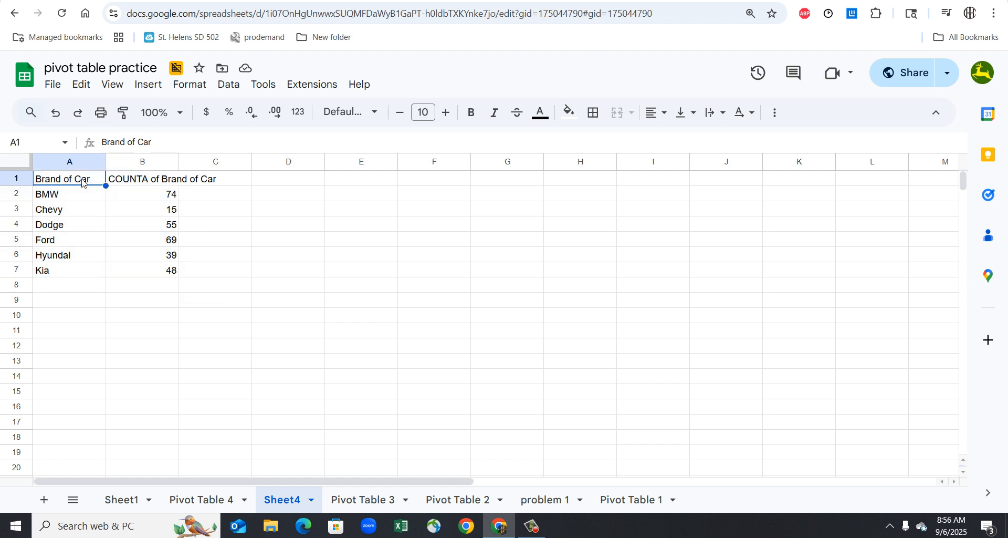
pyautogui.moveTo(82, 179); pyautogui.dragTo(163, 272)
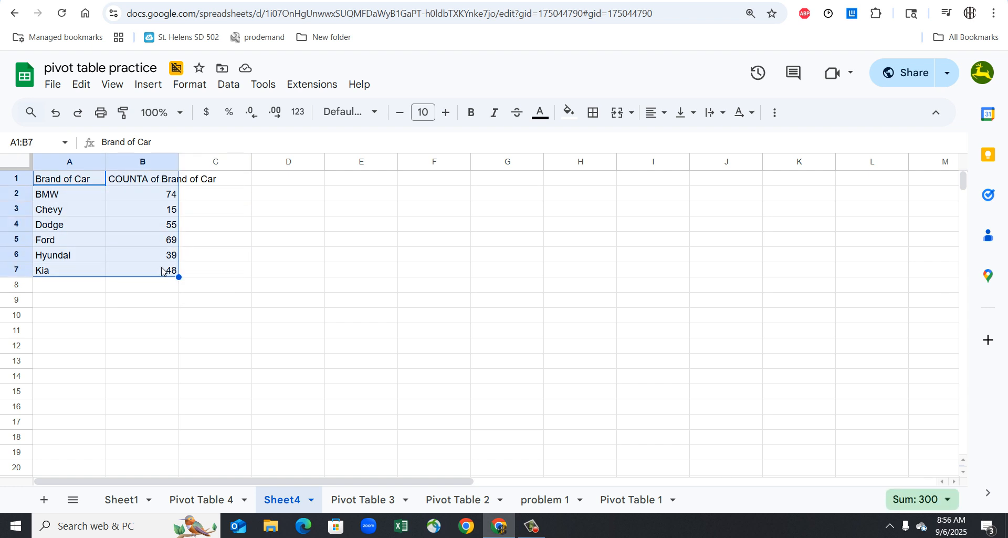
pyautogui.click(229, 84)
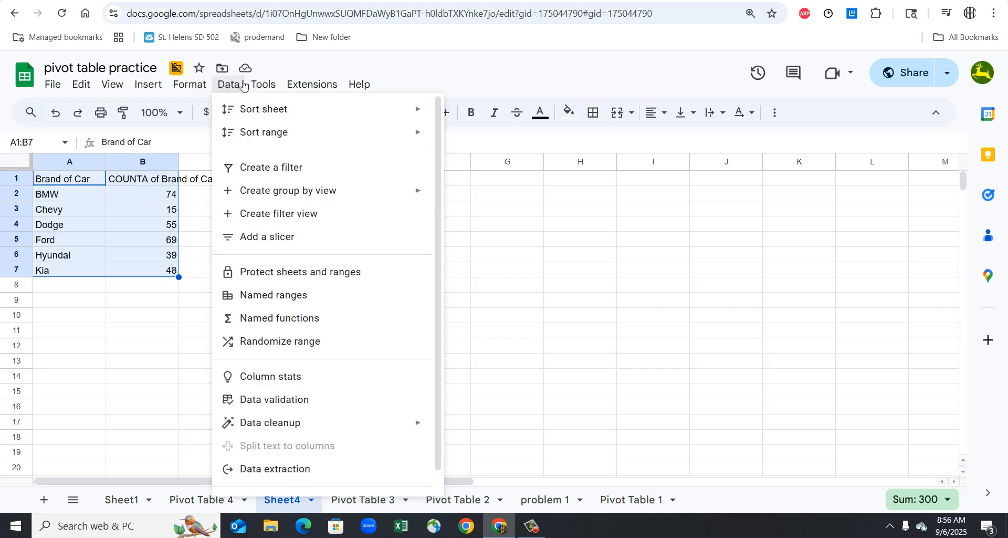
pyautogui.moveTo(308, 132)
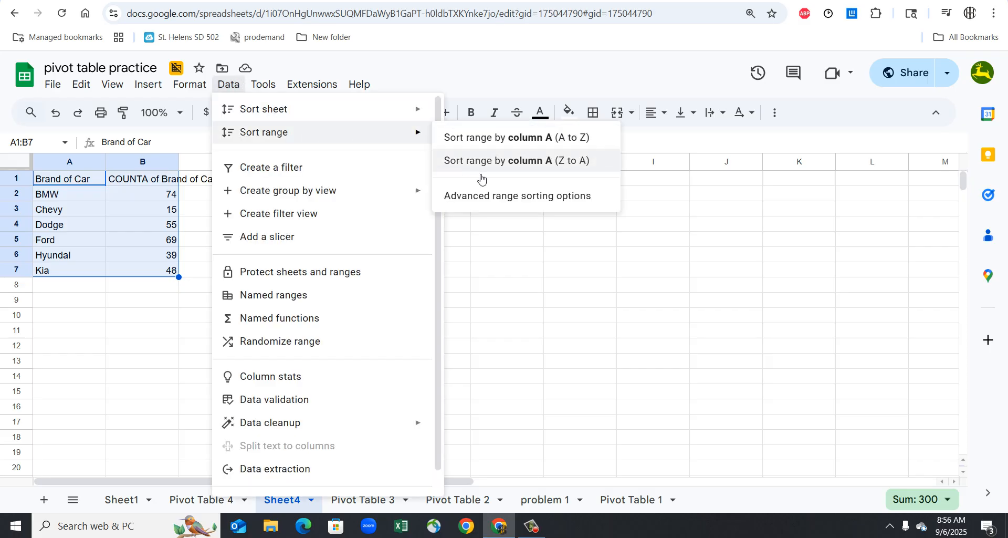
pyautogui.click(497, 200)
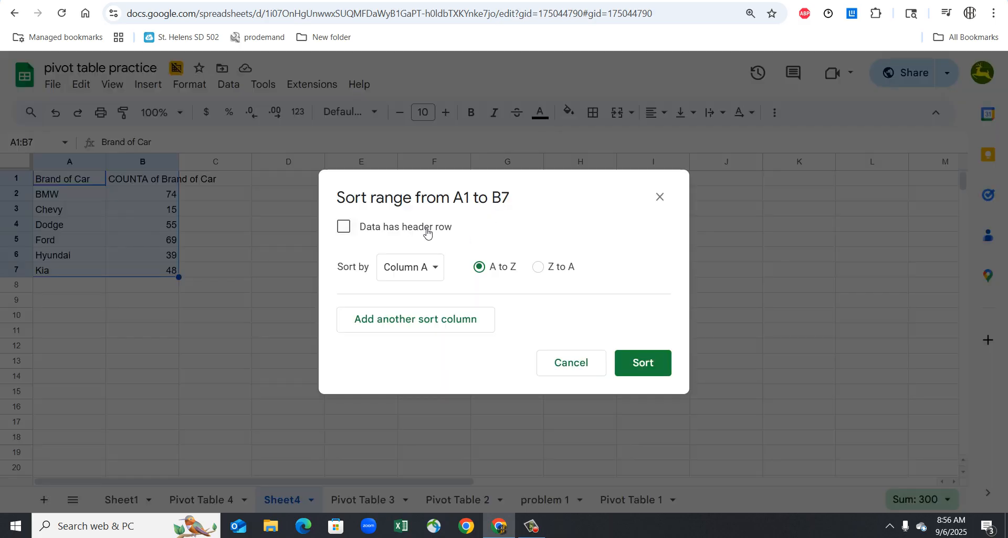
pyautogui.click(425, 231)
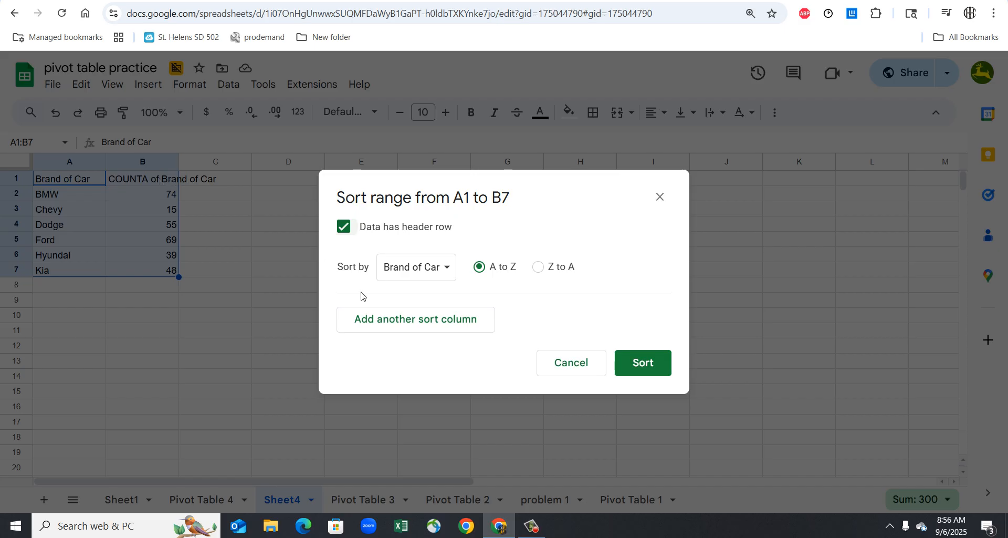
pyautogui.click(430, 270)
pyautogui.click(437, 289)
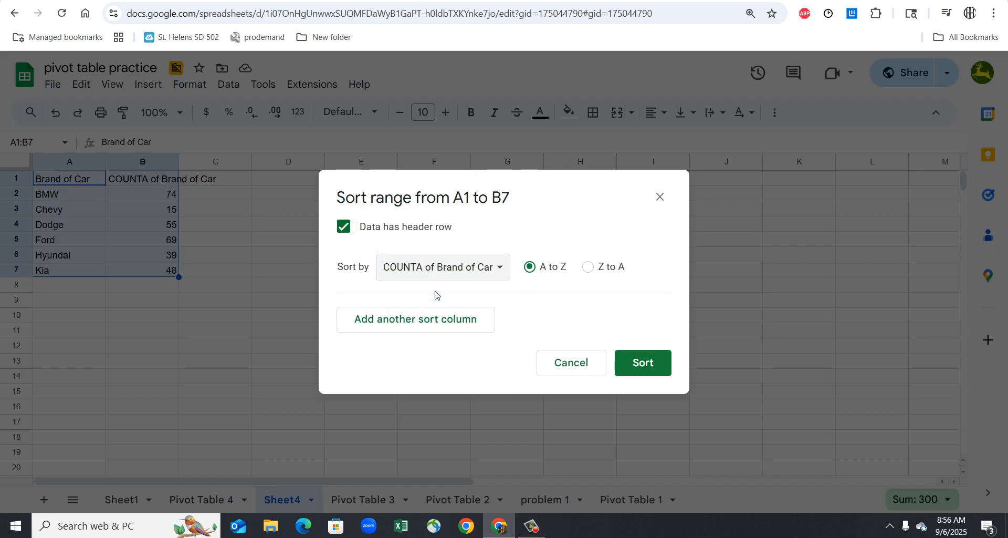
pyautogui.click(599, 268)
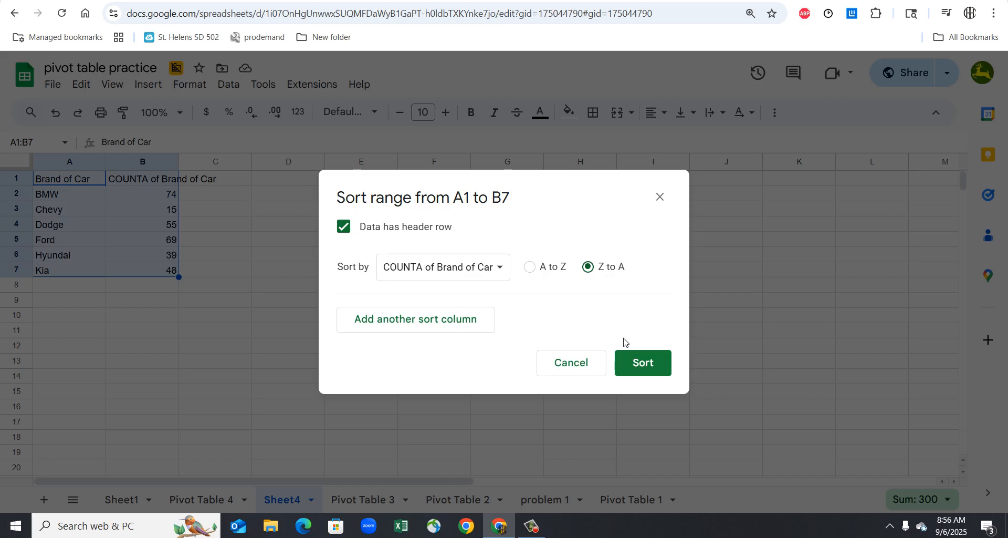
pyautogui.click(636, 370)
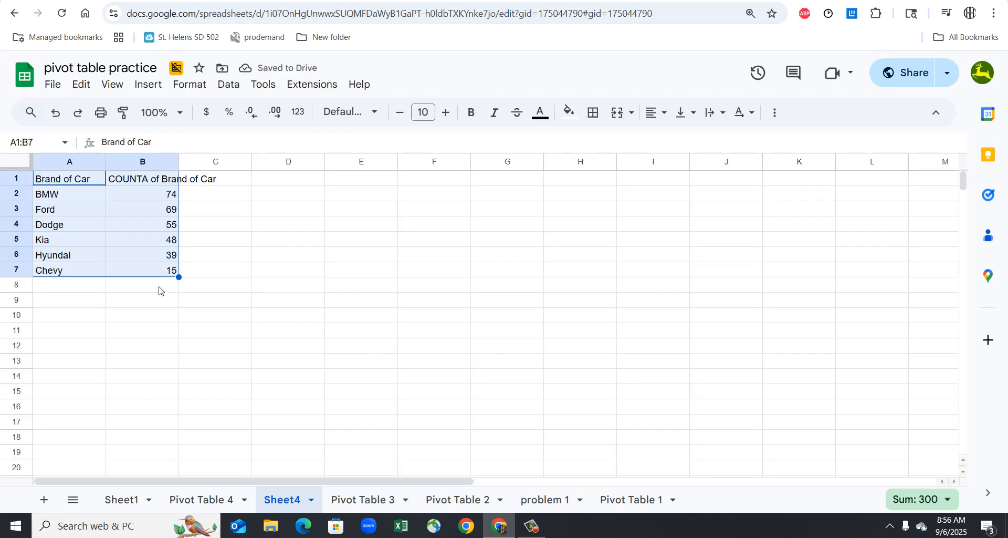
# - Insert a chart from the sorted car brand table A1:B7 and make it a column chart
pyautogui.click(149, 84)
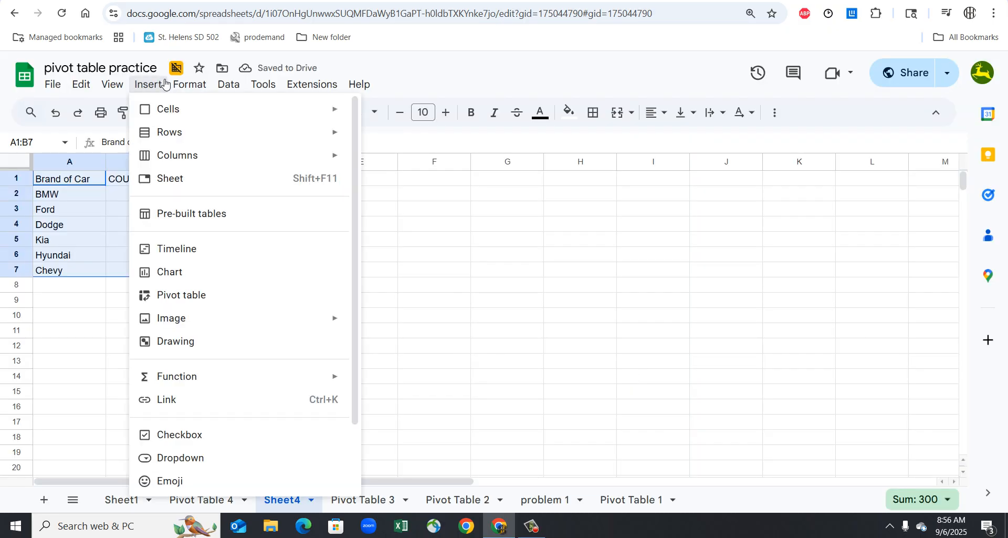
pyautogui.click(175, 275)
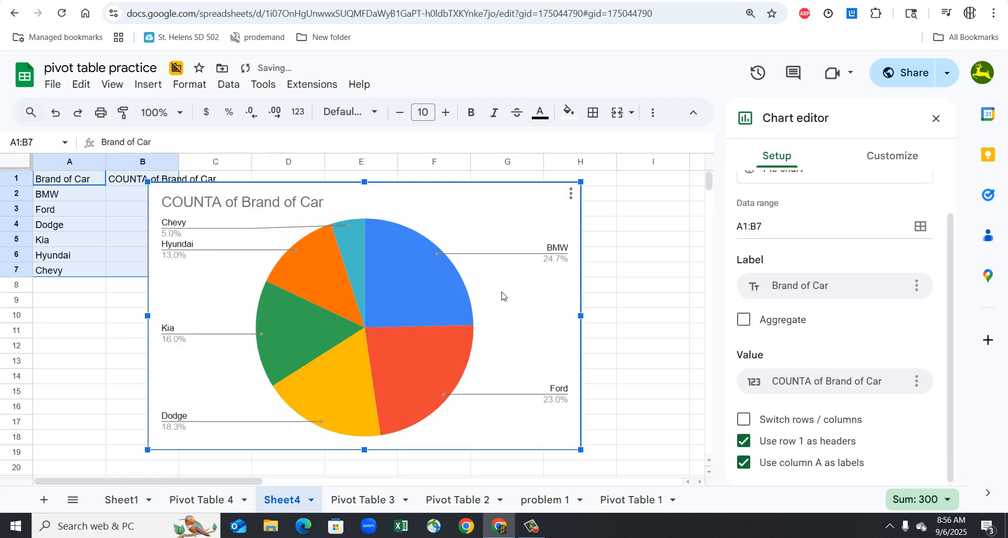
pyautogui.scroll(1, 797, 204)
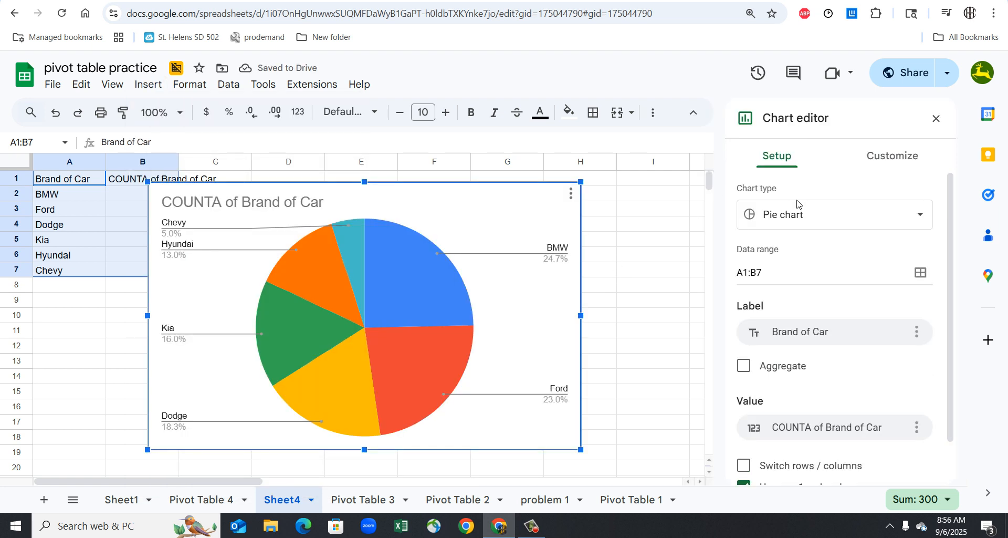
pyautogui.click(803, 222)
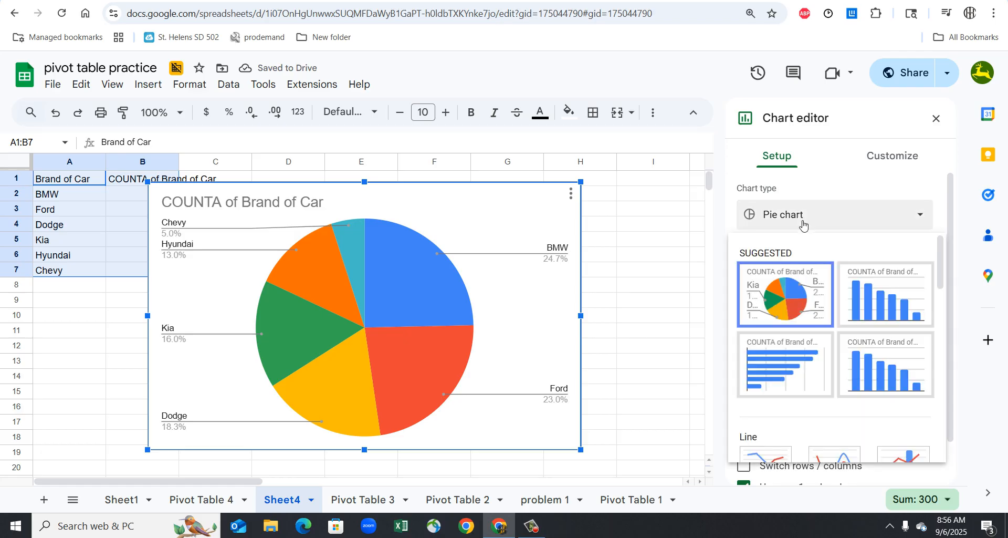
pyautogui.click(864, 292)
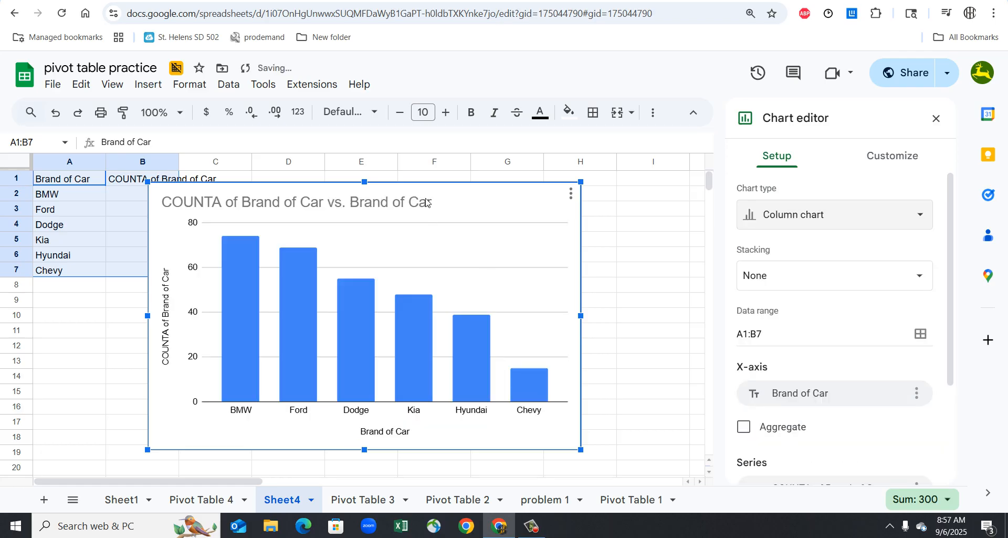
# - Change the column chart's title to "Brand of Car sold at wherever..."
pyautogui.click(348, 204)
pyautogui.click(350, 206)
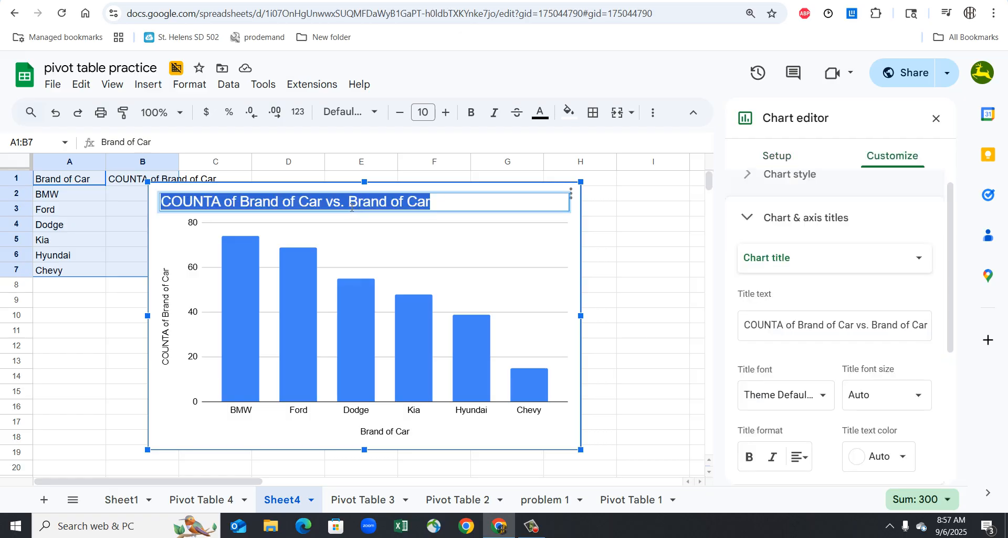
pyautogui.click(350, 206)
pyautogui.moveTo(349, 206); pyautogui.dragTo(72, 206)
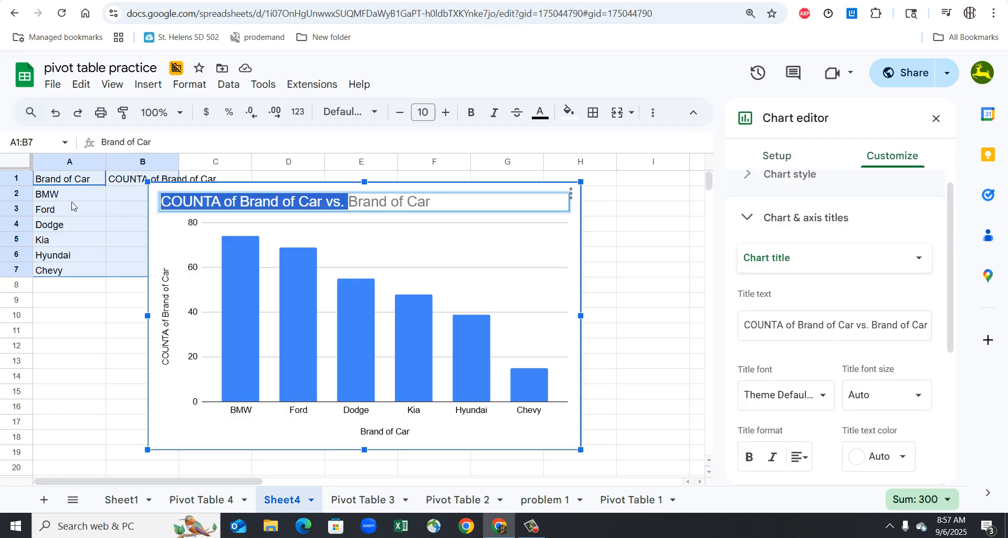
pyautogui.press('BackSpace')
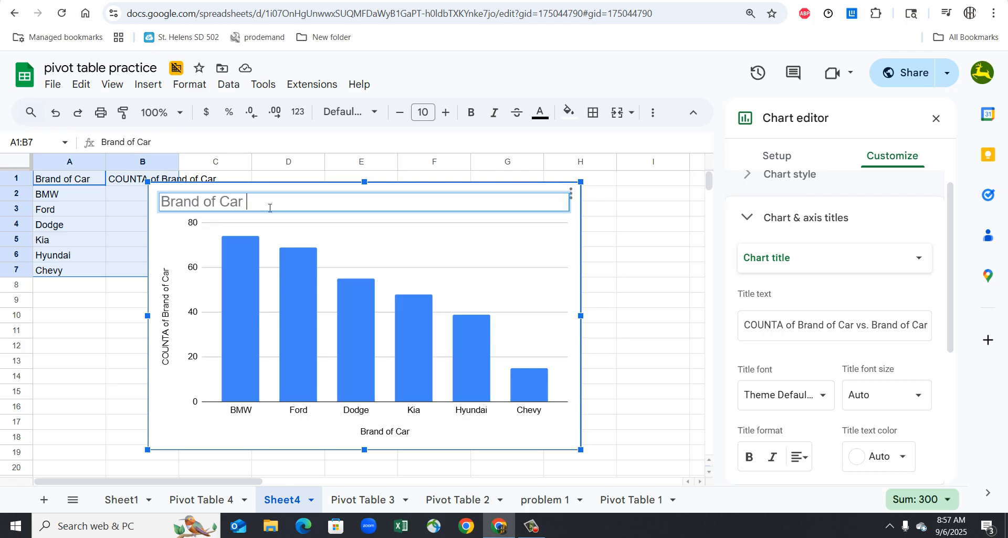
pyautogui.write('sold at wherever...')
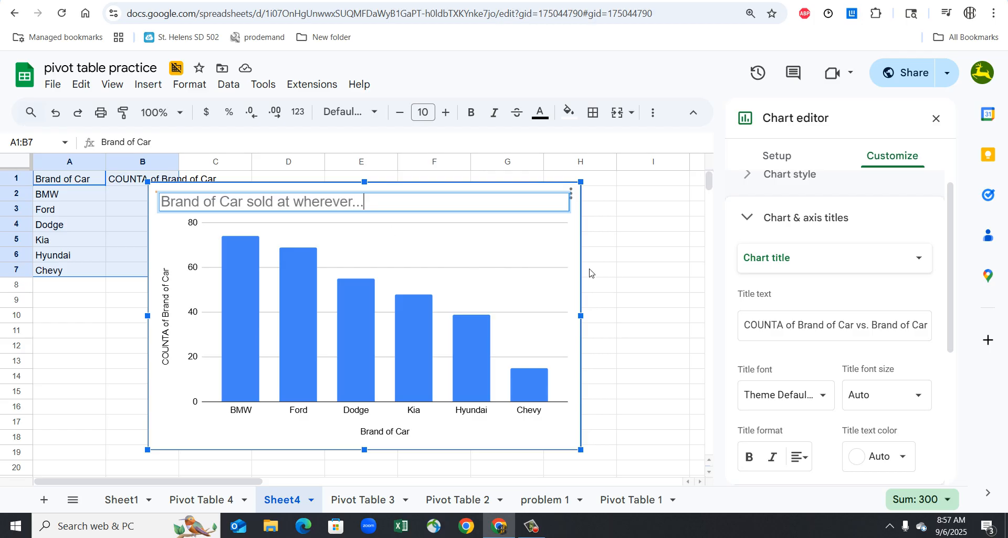
pyautogui.click(586, 343)
# - Enter "Pareto chart" in cell D22 below the column chart
pyautogui.scroll(-3, 525, 362)
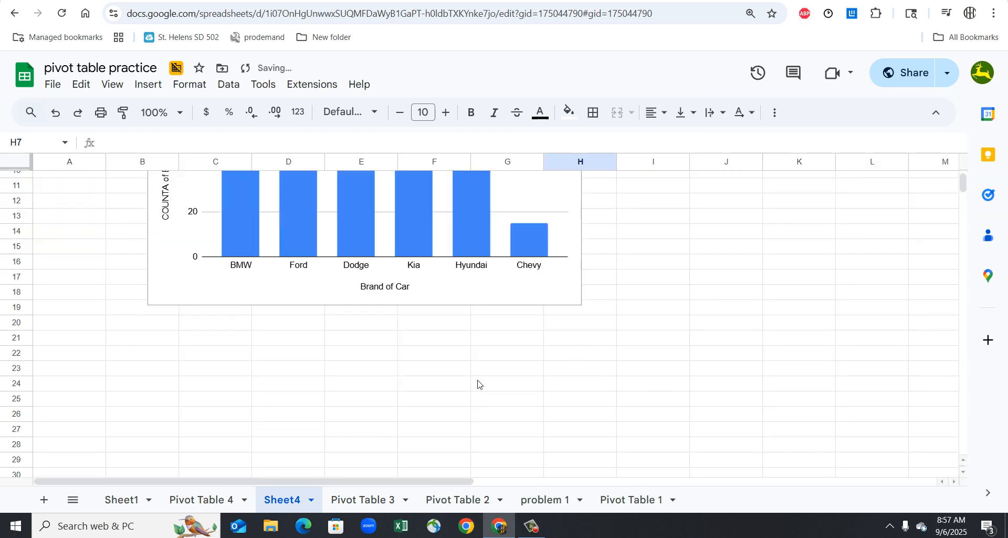
pyautogui.click(256, 356)
pyautogui.write('P')
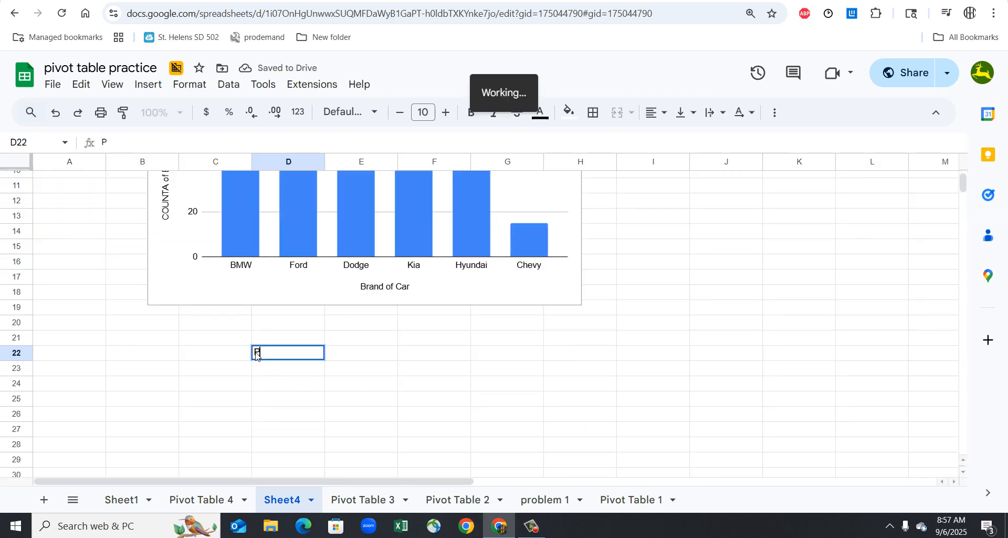
pyautogui.write('areto chart')
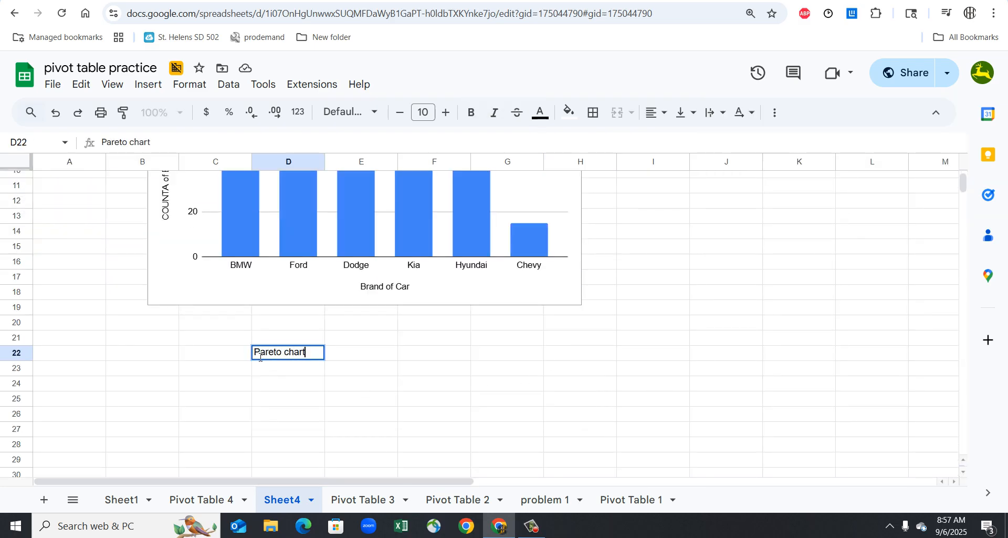
pyautogui.click(356, 389)
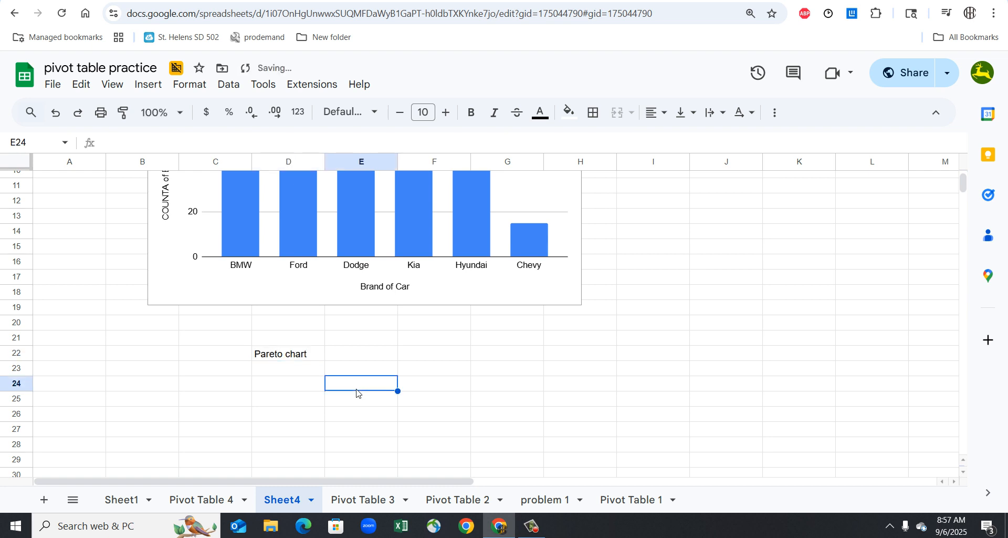
# - Copy the car brand column chart and paste it unlinked into the Google Docs document under the column chart heading
pyautogui.scroll(2, 357, 393)
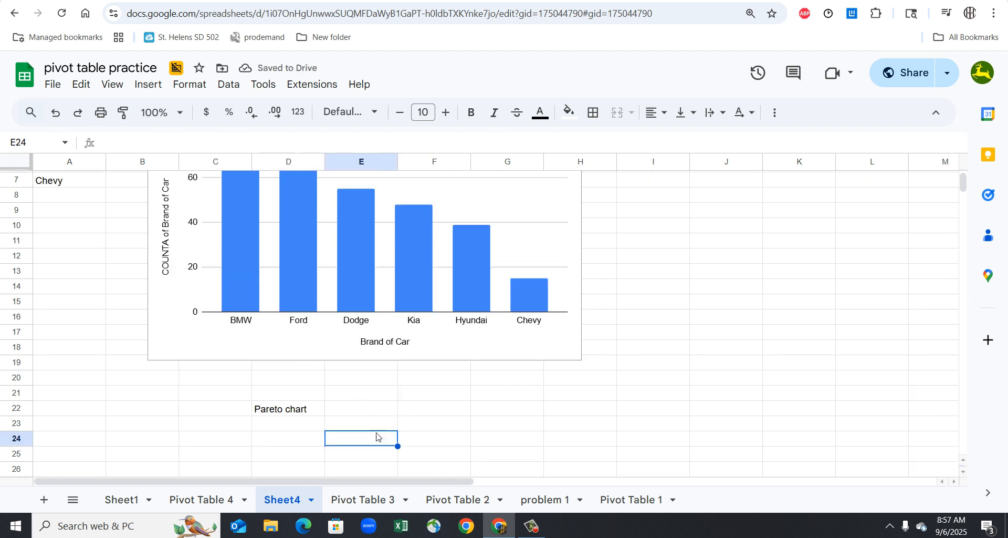
pyautogui.scroll(1, 376, 435)
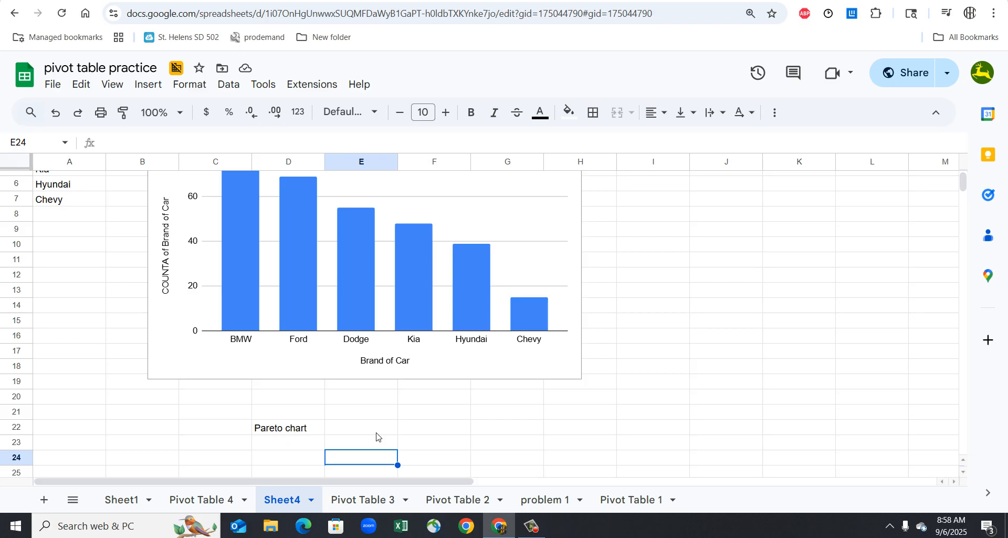
pyautogui.click(576, 259)
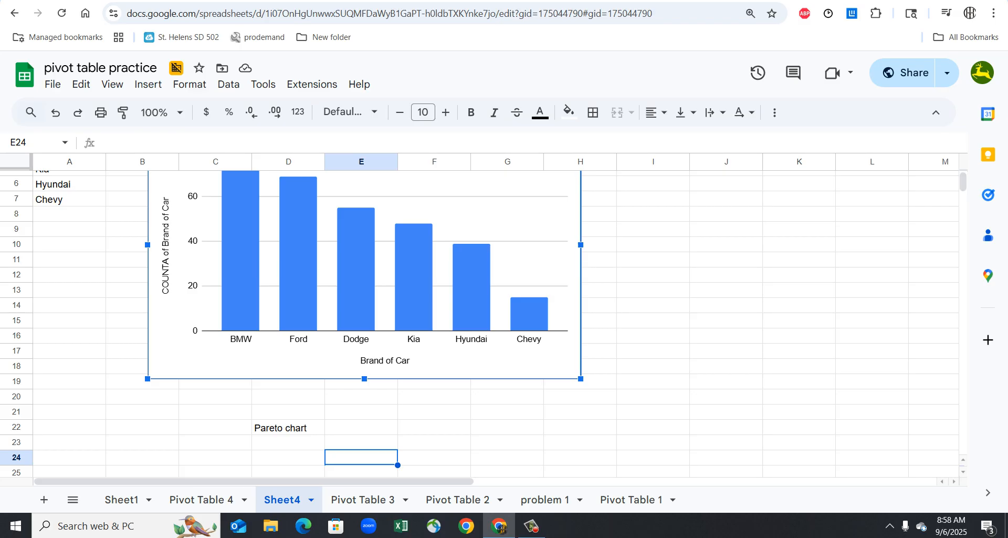
pyautogui.click(199, 1)
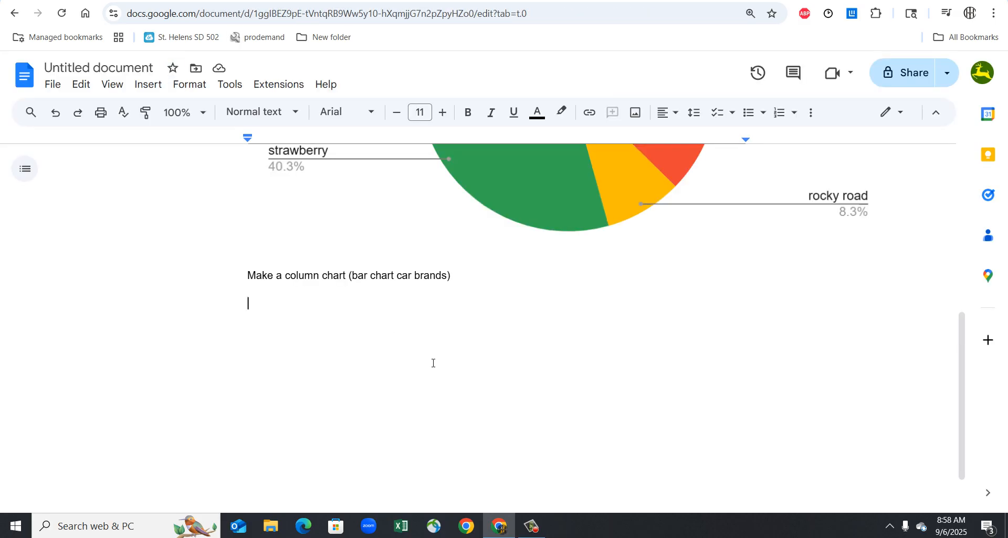
pyautogui.hotkey('ctrl', 'v')
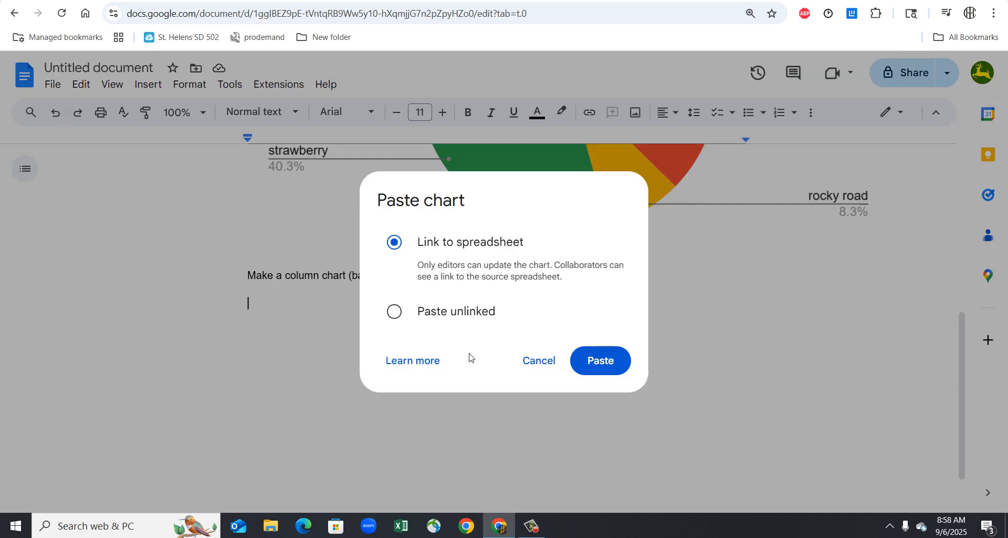
pyautogui.click(466, 311)
pyautogui.click(615, 368)
pyautogui.scroll(4, 527, 387)
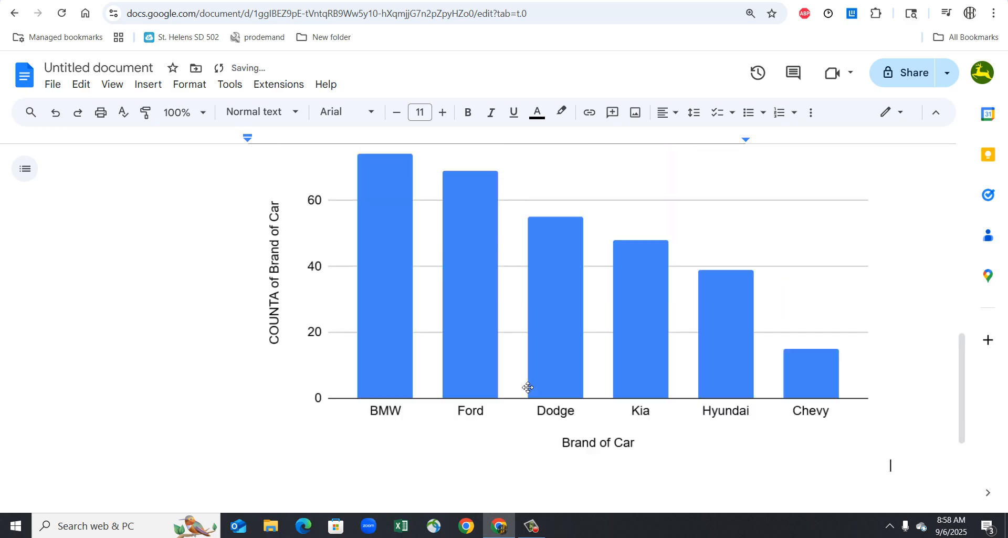
pyautogui.scroll(-1, 580, 320)
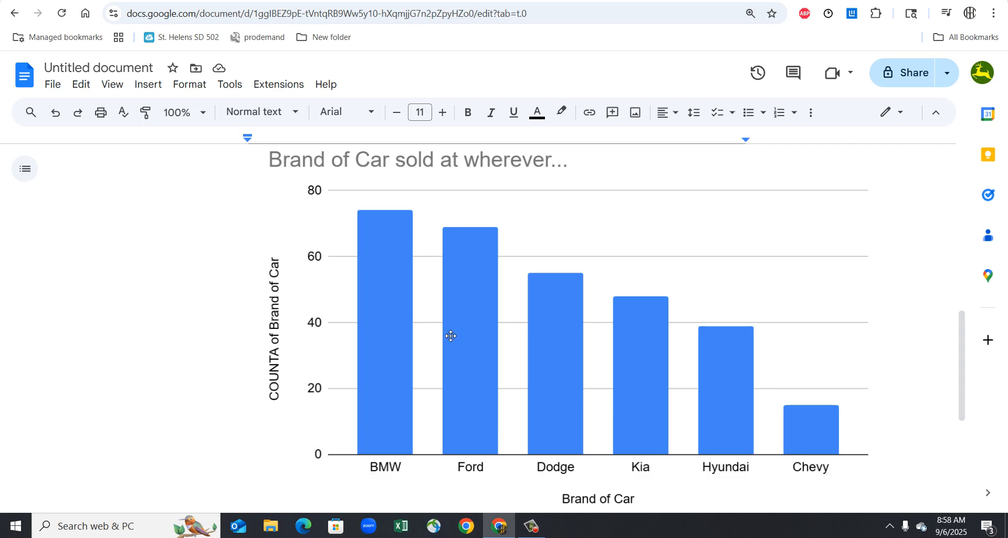
pyautogui.click(532, 525)
pyautogui.scroll(-1, 389, 357)
pyautogui.scroll(-3, 390, 357)
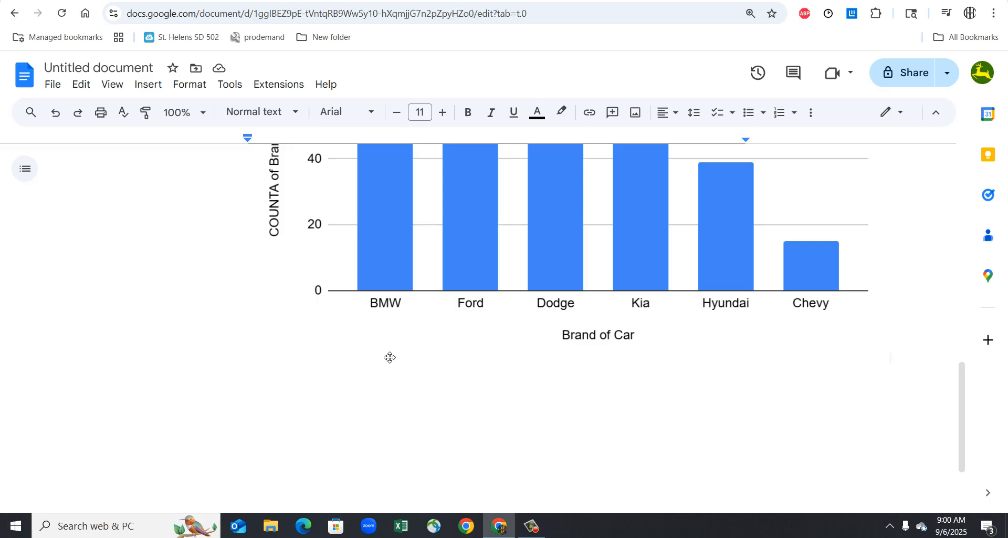
pyautogui.scroll(-2, 389, 356)
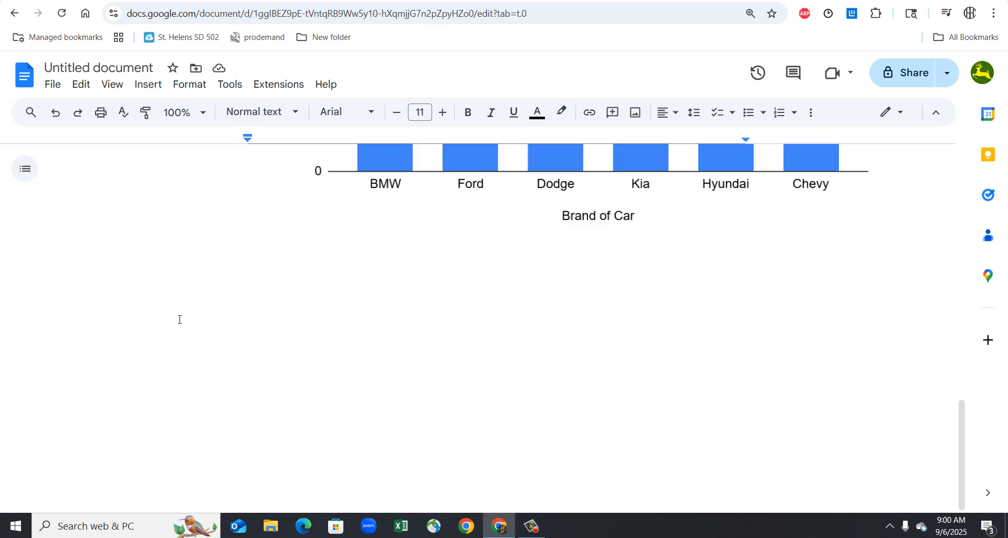
pyautogui.click(270, 258)
pyautogui.write('ma')
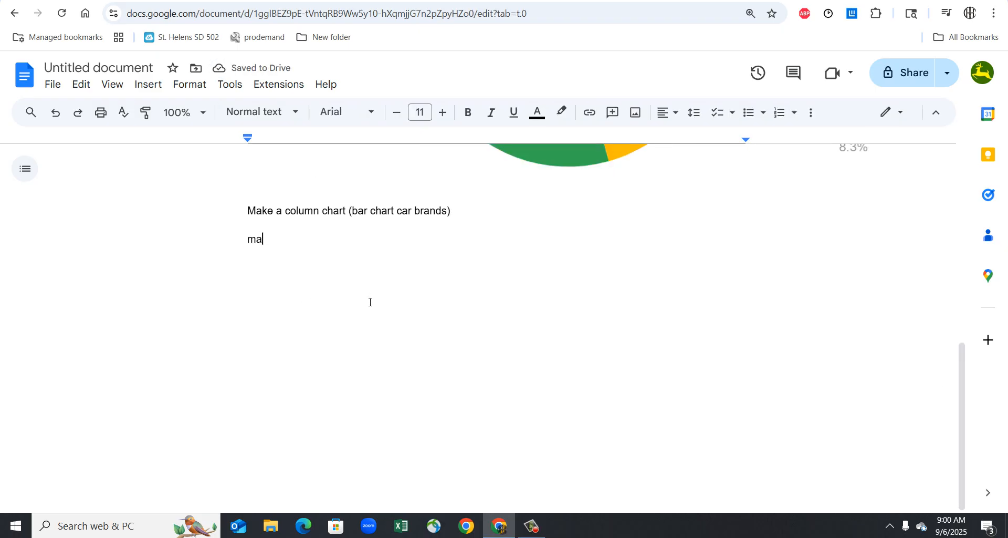
pyautogui.hotkey('ctrl', 'z')
pyautogui.press('BackSpace')
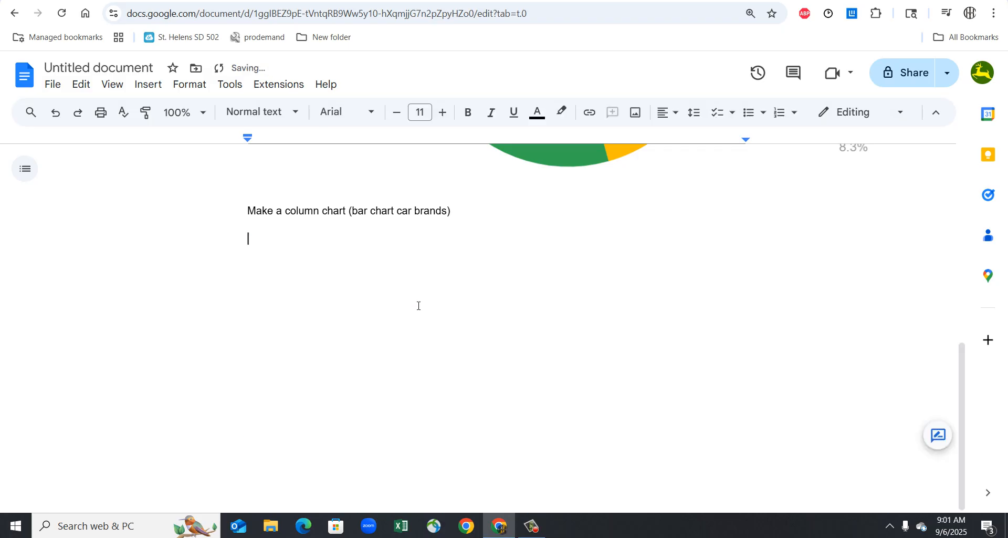
pyautogui.hotkey('ctrl', 'z')
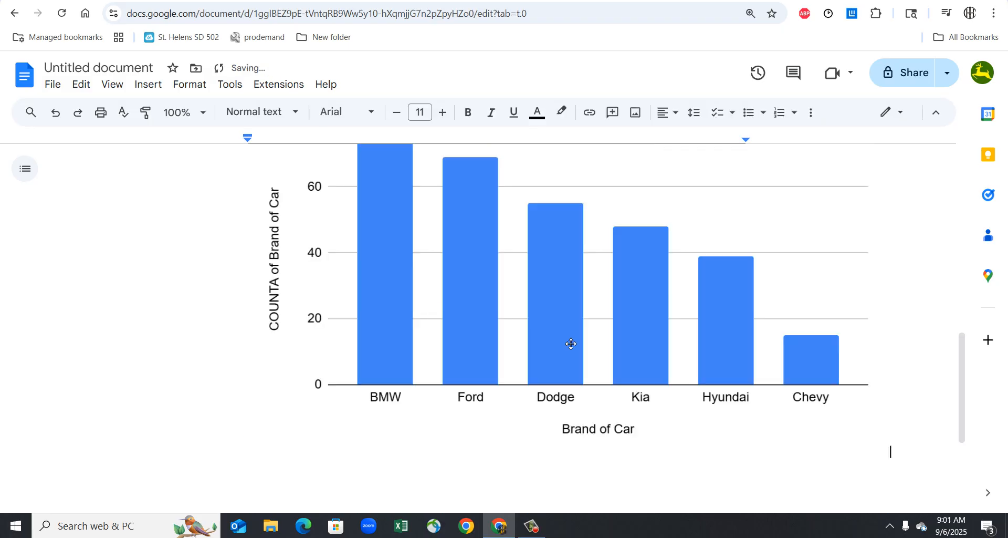
# - Add the line "Make a stacked column chart for brand of car and color of car." below the column chart in the document
pyautogui.scroll(-2, 644, 446)
pyautogui.press('Return')
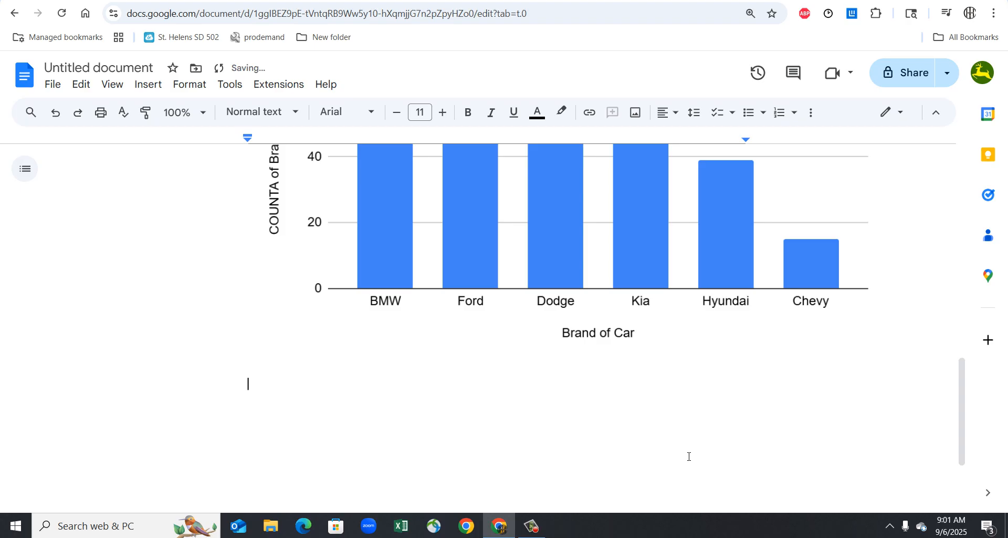
pyautogui.write('Make a stacked bar')
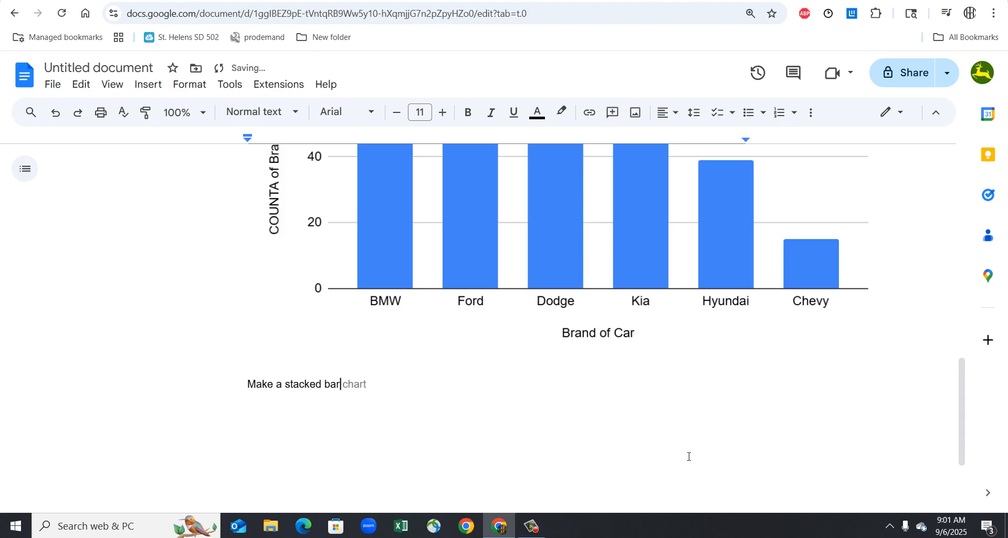
pyautogui.press('BackSpace')
pyautogui.press('BackSpace')
pyautogui.write('column')
pyautogui.press('Tab')
pyautogui.press('BackSpace')
pyautogui.press('BackSpace')
pyautogui.press('BackSpace')
pyautogui.press('BackSpace')
pyautogui.write('hart for brand or f')
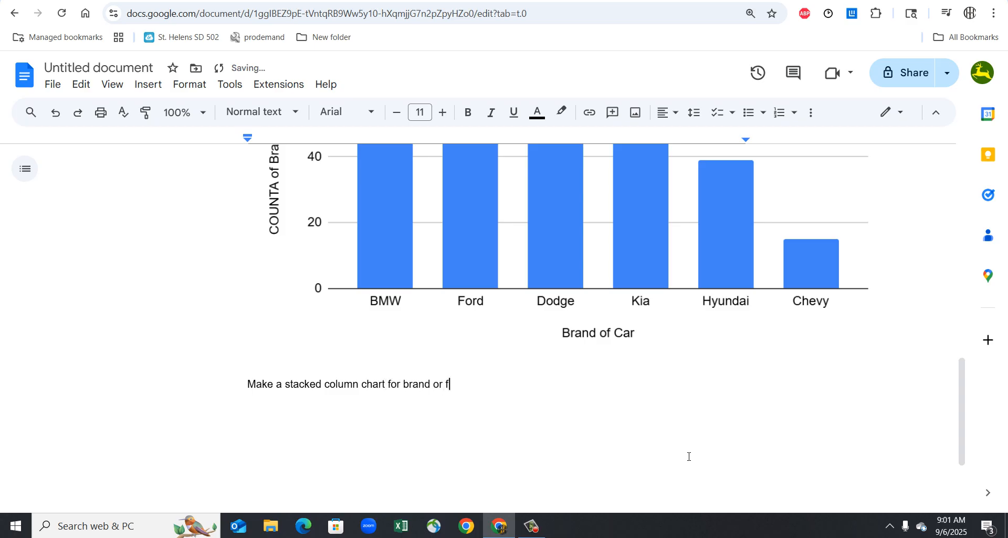
pyautogui.press('BackSpace')
pyautogui.press('BackSpace')
pyautogui.press('BackSpace')
pyautogui.write('f car and color of car.')
pyautogui.press('Return')
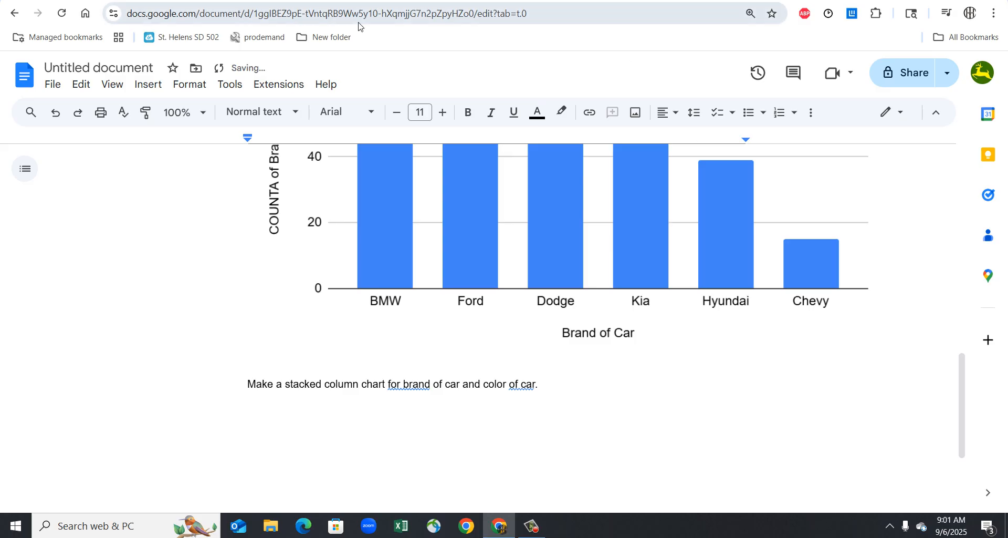
# - Switch to the Google Sheets spreadsheet and create a pivot table on a new sheet from Sheet1!A1:U301
pyautogui.hotkey('alt', 'Tab')
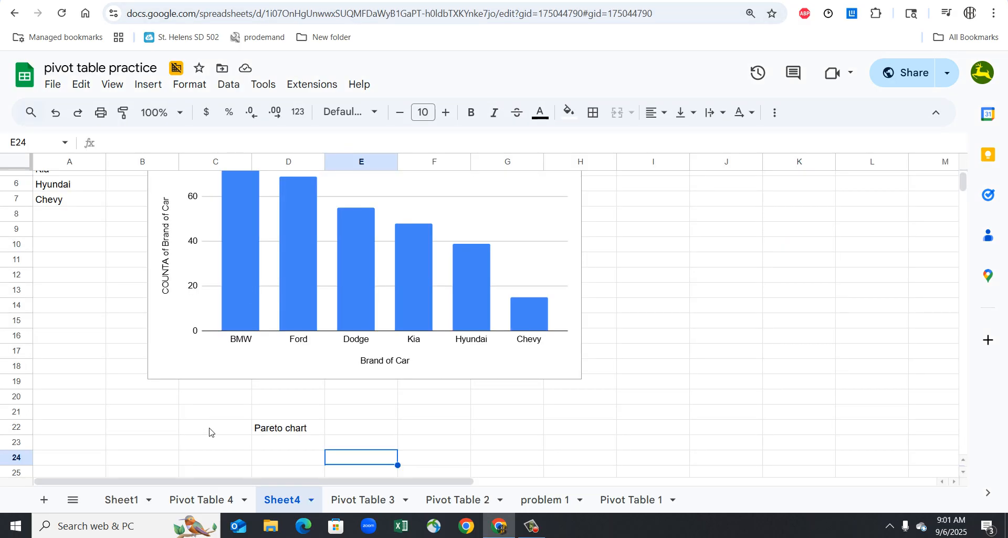
pyautogui.click(137, 498)
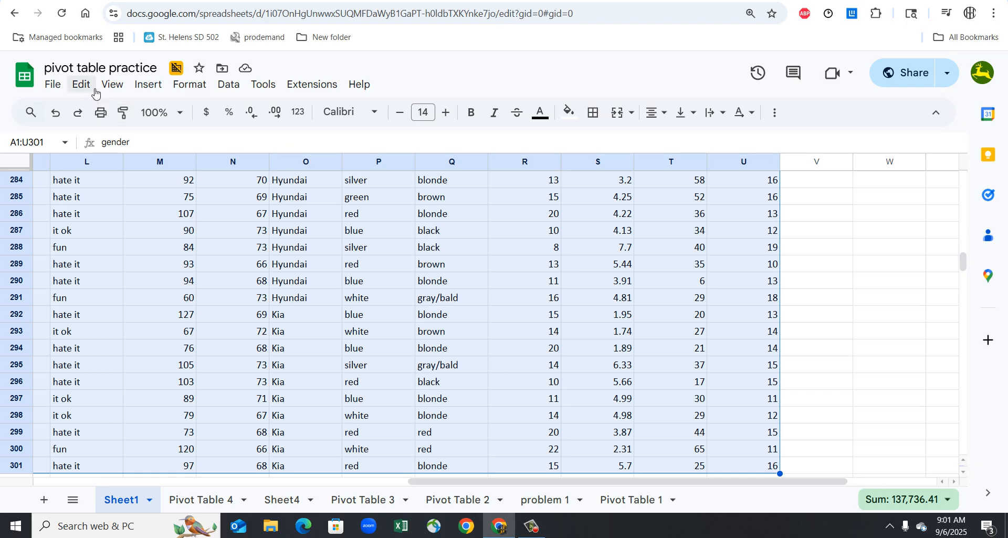
pyautogui.click(153, 91)
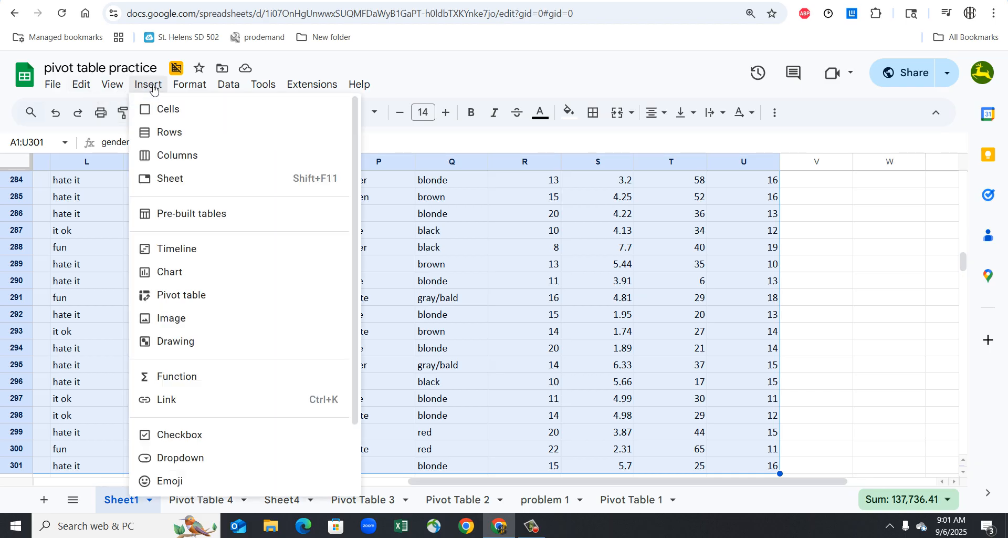
pyautogui.click(173, 295)
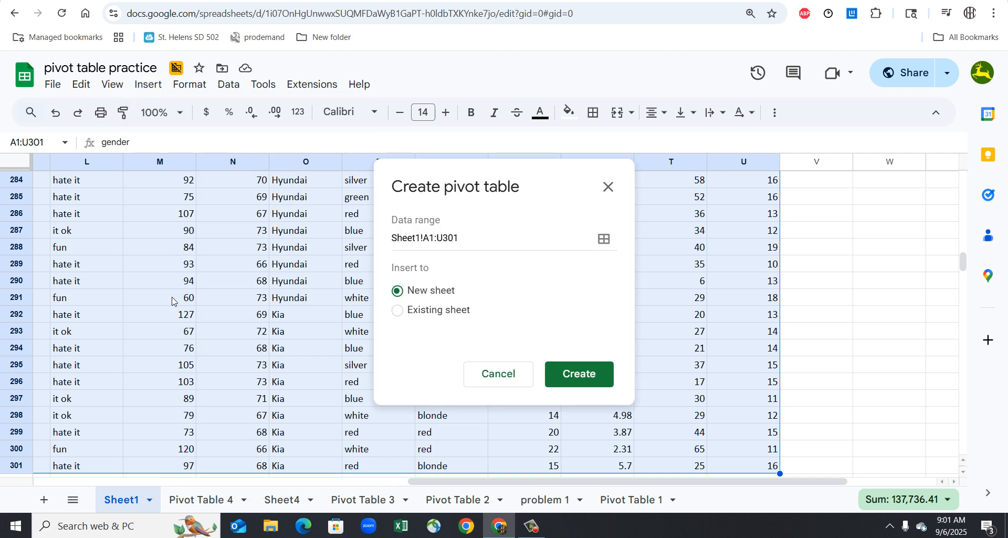
pyautogui.click(568, 373)
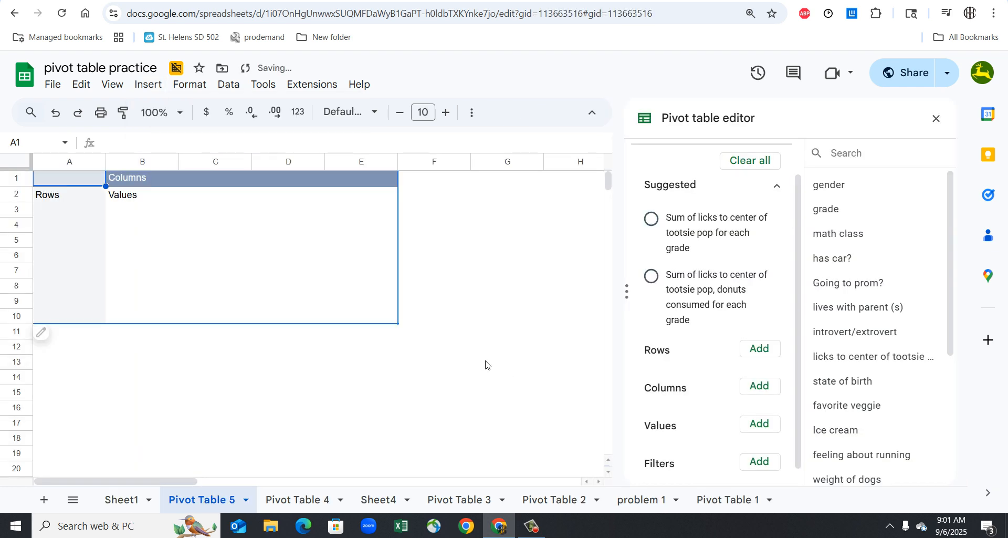
# - Set up the pivot table with Brand of Car as rows, color of car as columns and Brand of Car as values
pyautogui.click(760, 350)
pyautogui.click(769, 400)
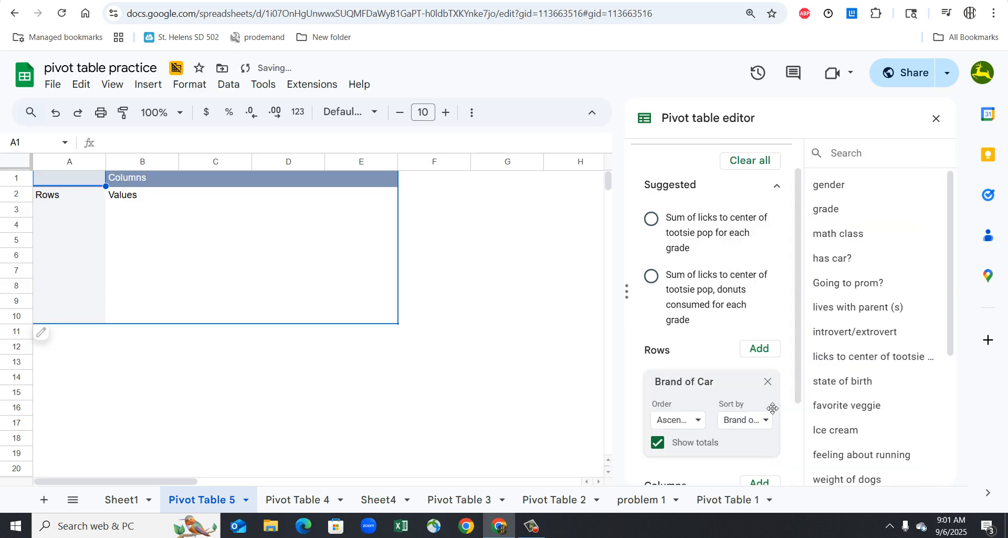
pyautogui.scroll(-2, 722, 433)
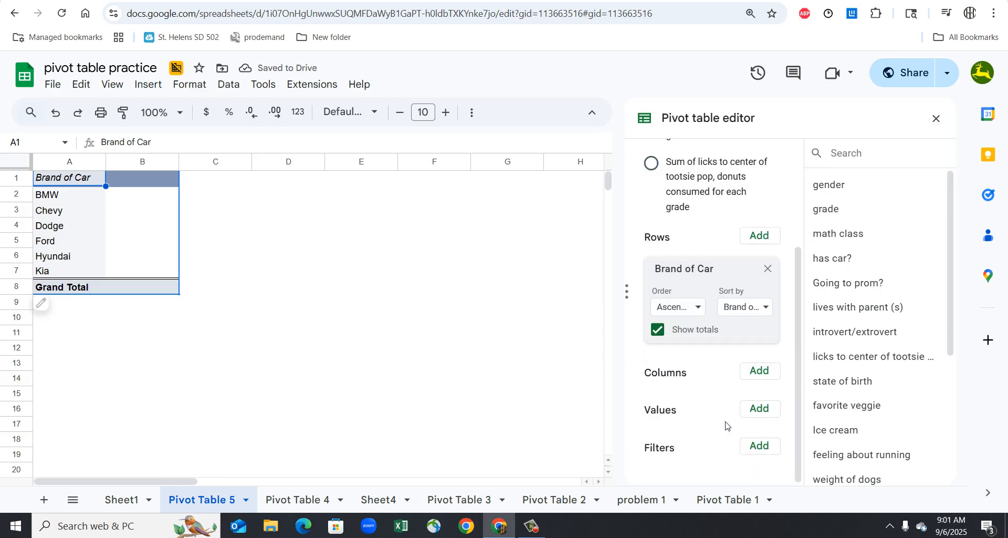
pyautogui.click(767, 406)
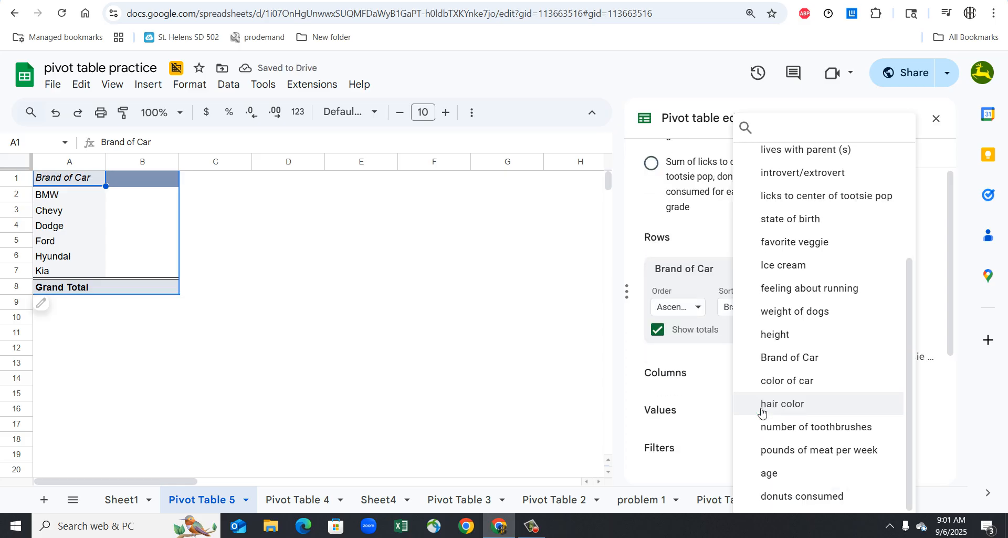
pyautogui.click(753, 359)
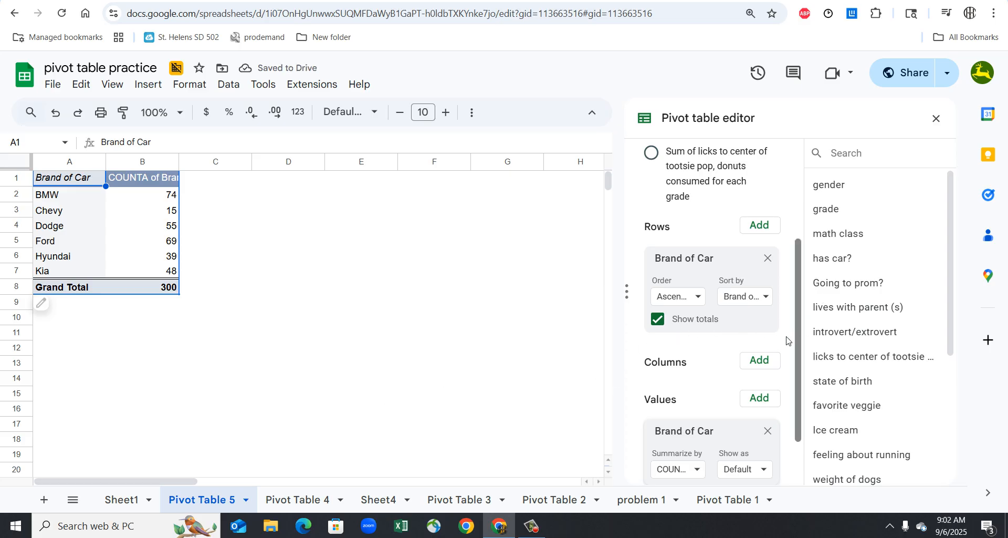
pyautogui.click(768, 361)
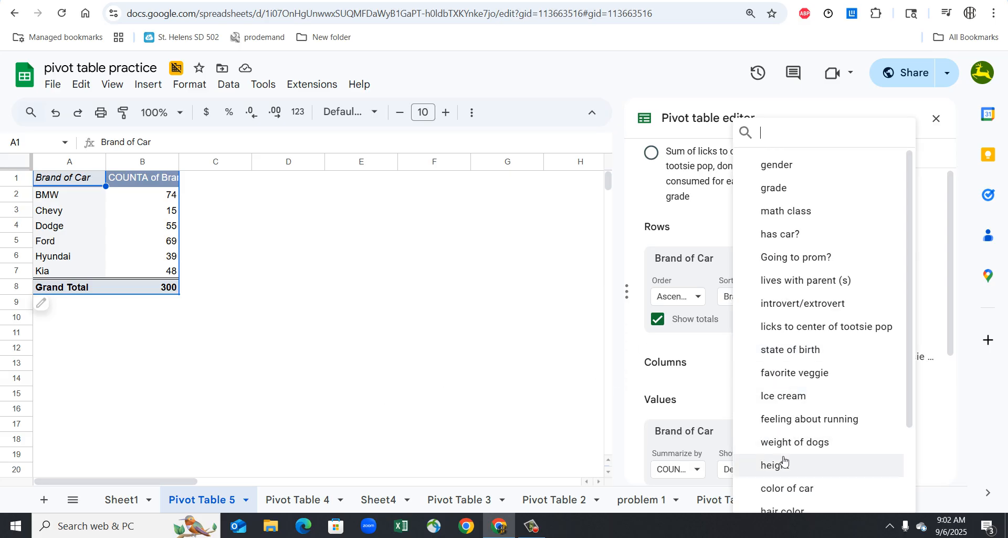
pyautogui.scroll(-2, 783, 465)
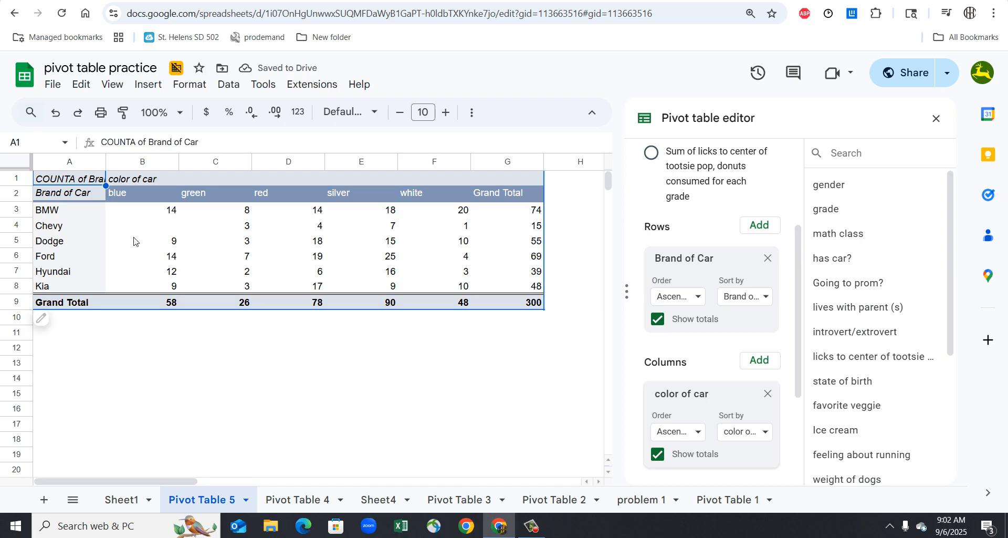
# - Copy pivot range A2:G8 without the grand total row and paste it as values only at A1 of a new sheet
pyautogui.moveTo(84, 195); pyautogui.dragTo(531, 294)
pyautogui.hotkey('ctrl', 'c')
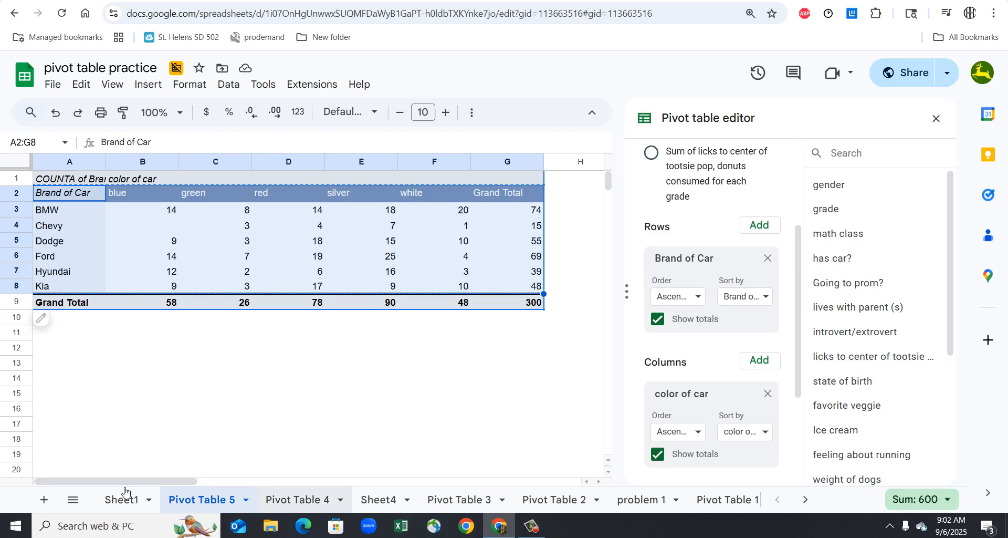
pyautogui.click(44, 502)
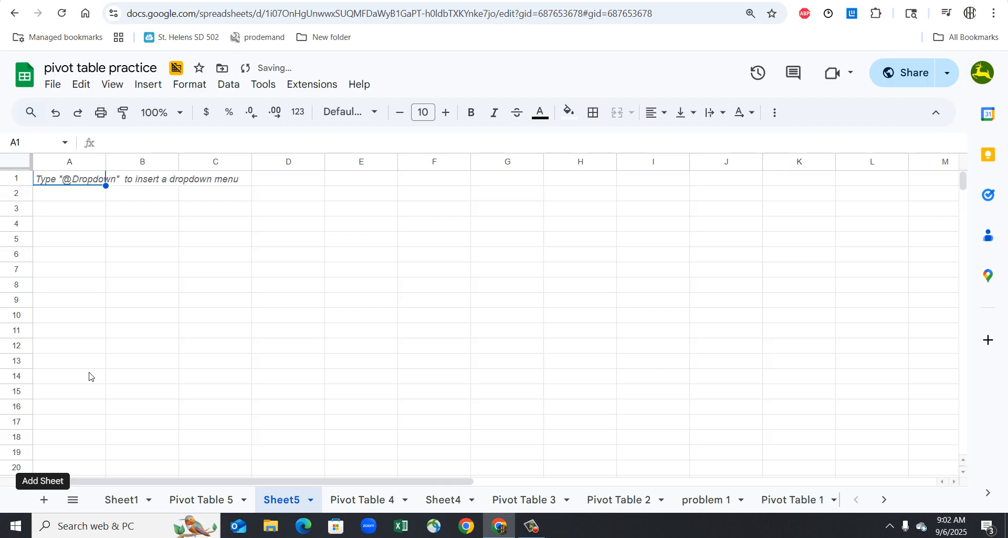
pyautogui.rightClick(82, 180)
pyautogui.moveTo(119, 190)
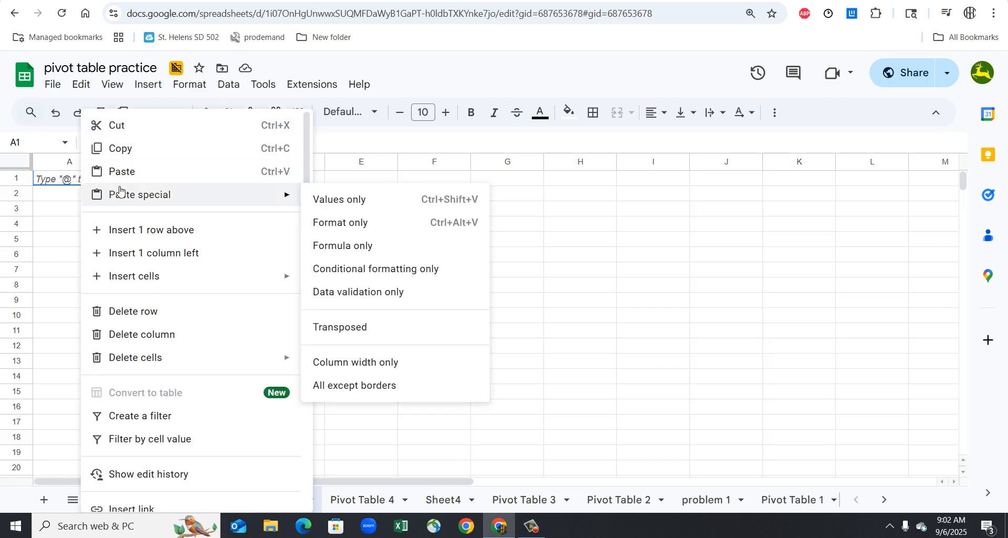
pyautogui.click(347, 208)
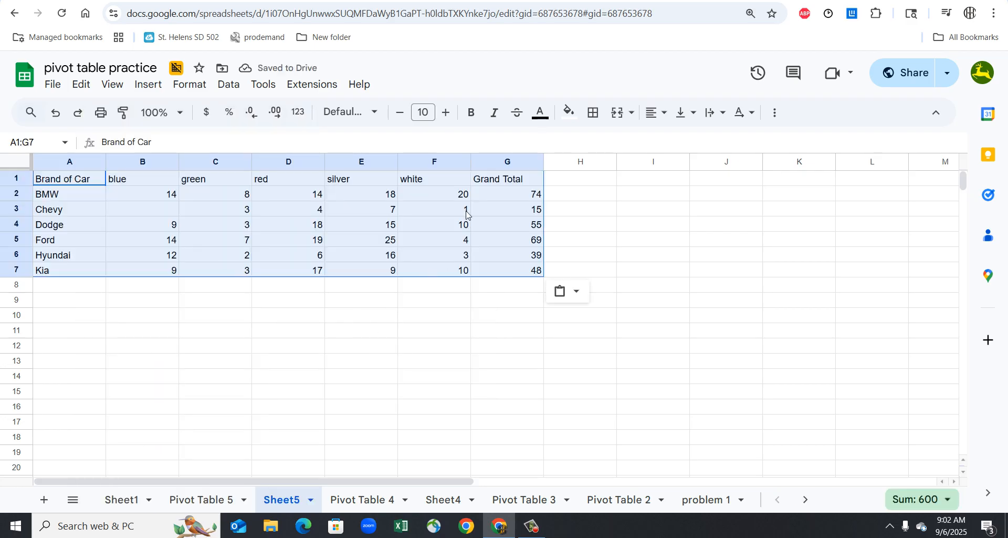
# - Delete the Grand Total column G from the pasted brand and color table
pyautogui.click(517, 166)
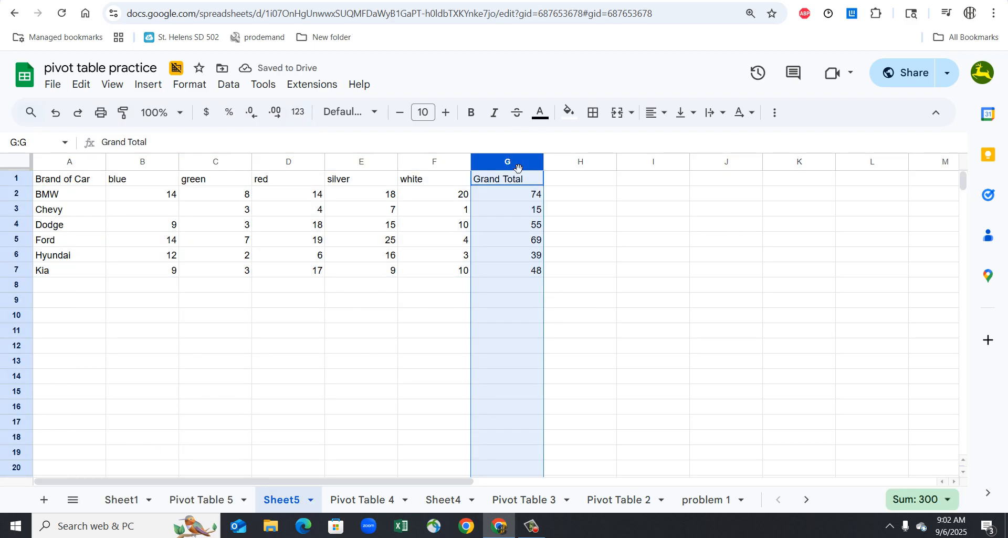
pyautogui.rightClick(518, 167)
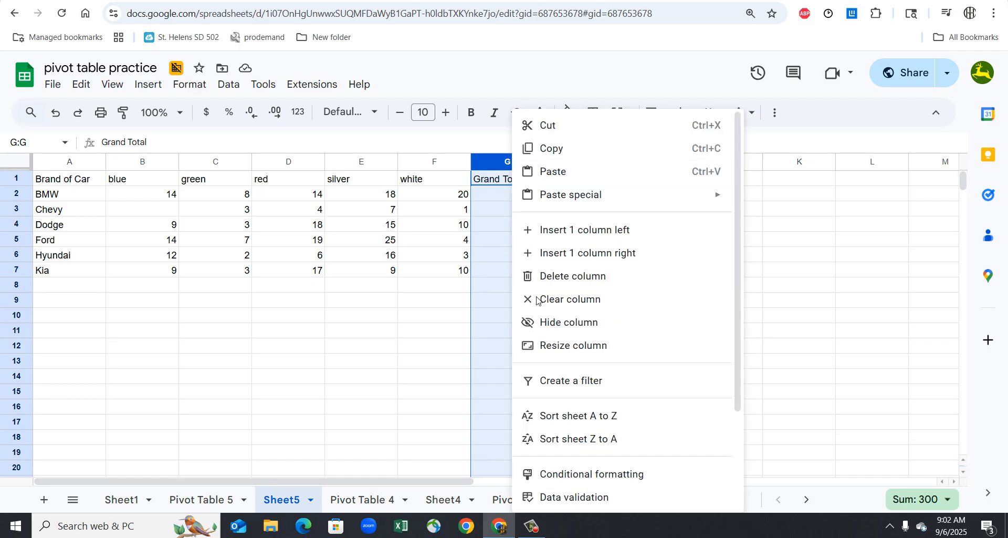
pyautogui.click(538, 276)
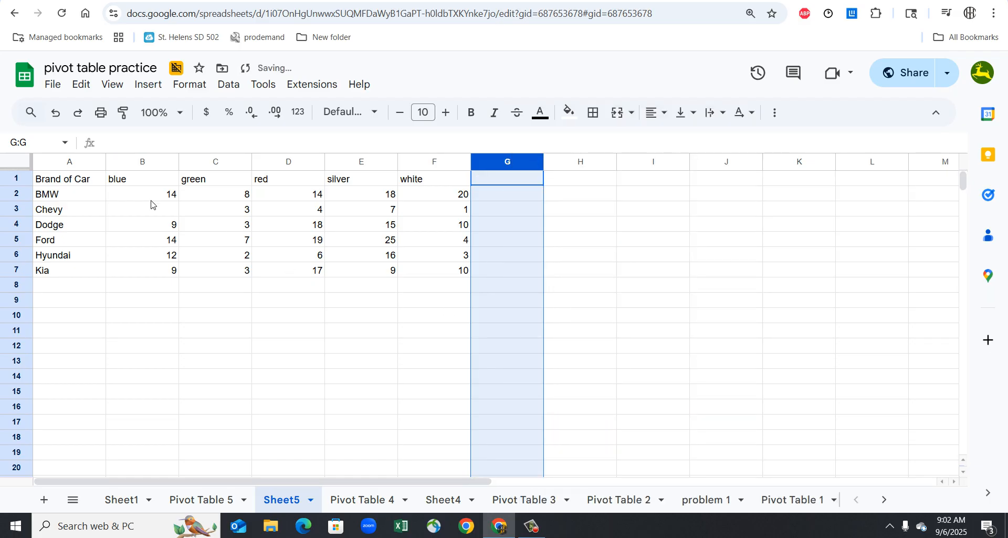
# - Insert a chart from the brand and color table A1:F7
pyautogui.moveTo(82, 181); pyautogui.dragTo(423, 284)
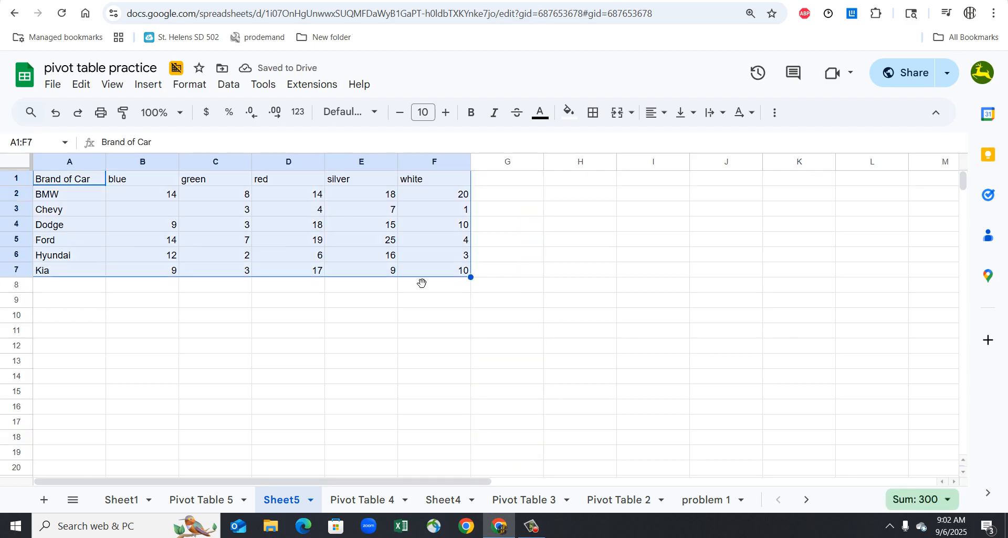
pyautogui.click(146, 87)
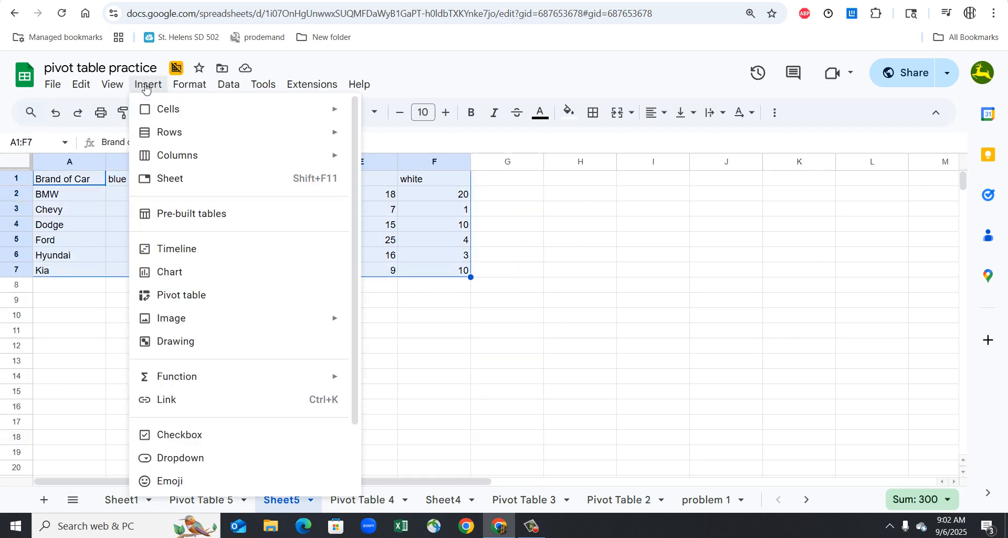
pyautogui.click(158, 271)
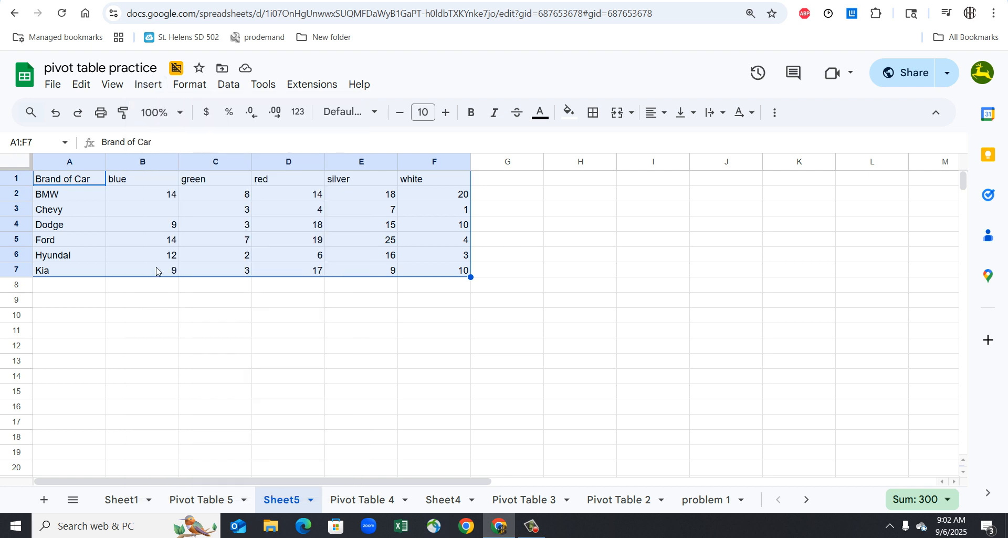
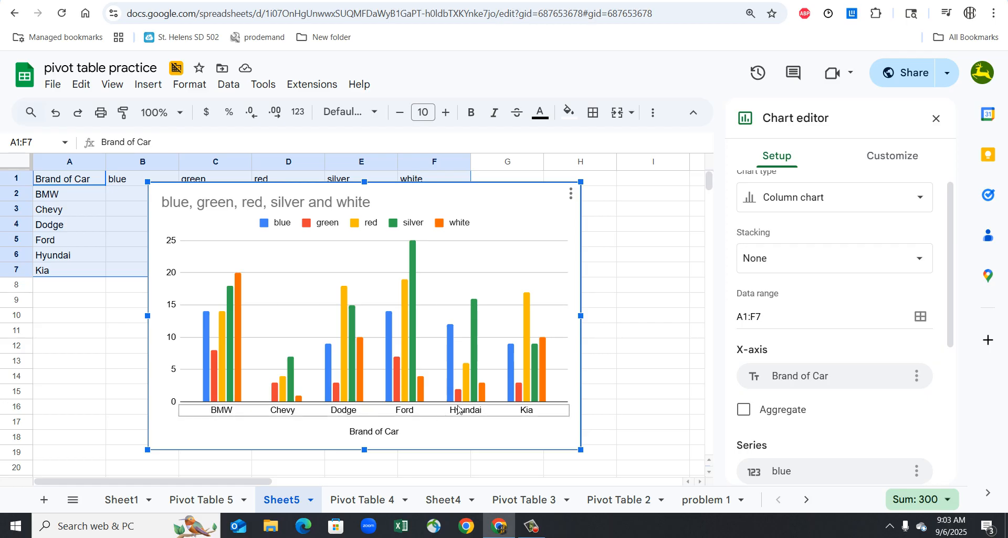
# - Try switching the chart's rows and columns, and return to the original orientation
pyautogui.scroll(-3, 869, 391)
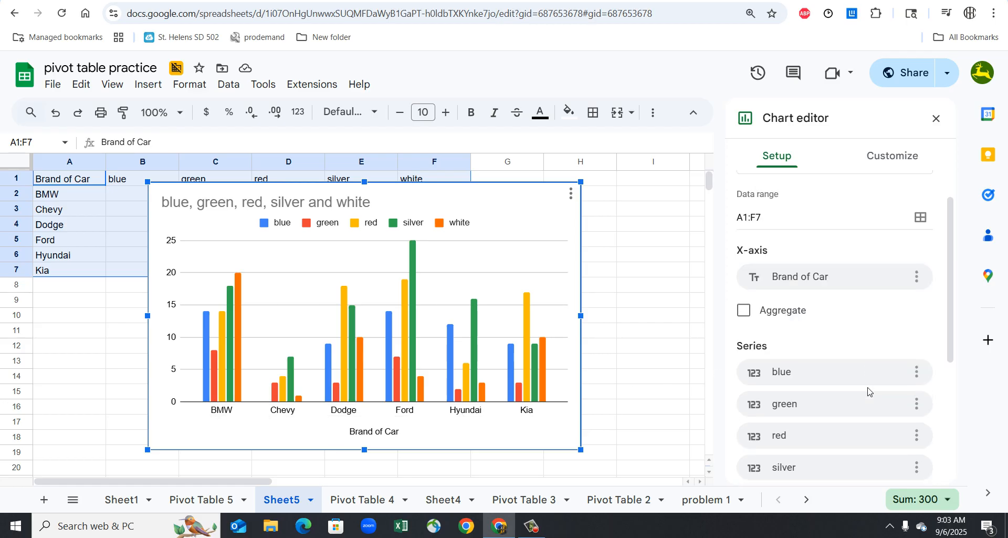
pyautogui.scroll(-3, 869, 391)
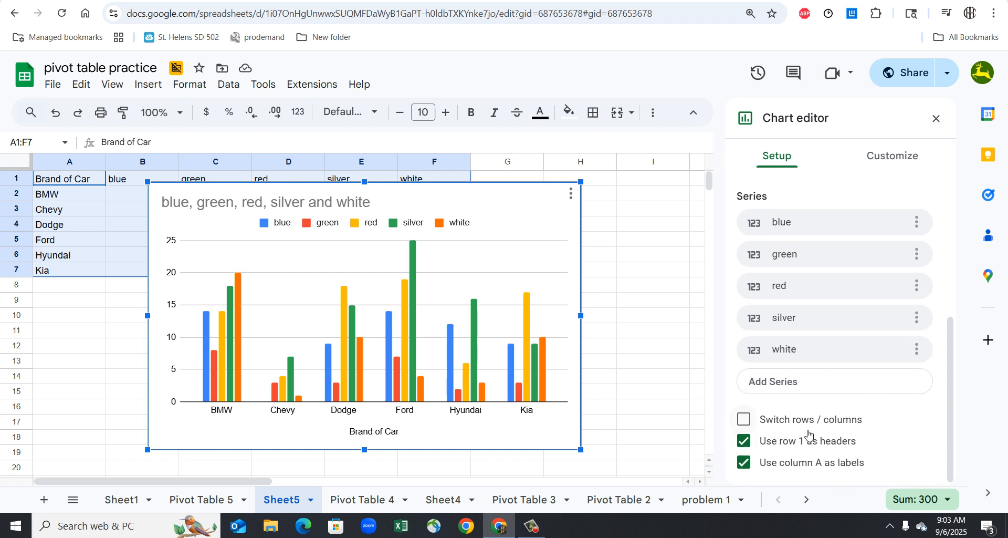
pyautogui.click(768, 419)
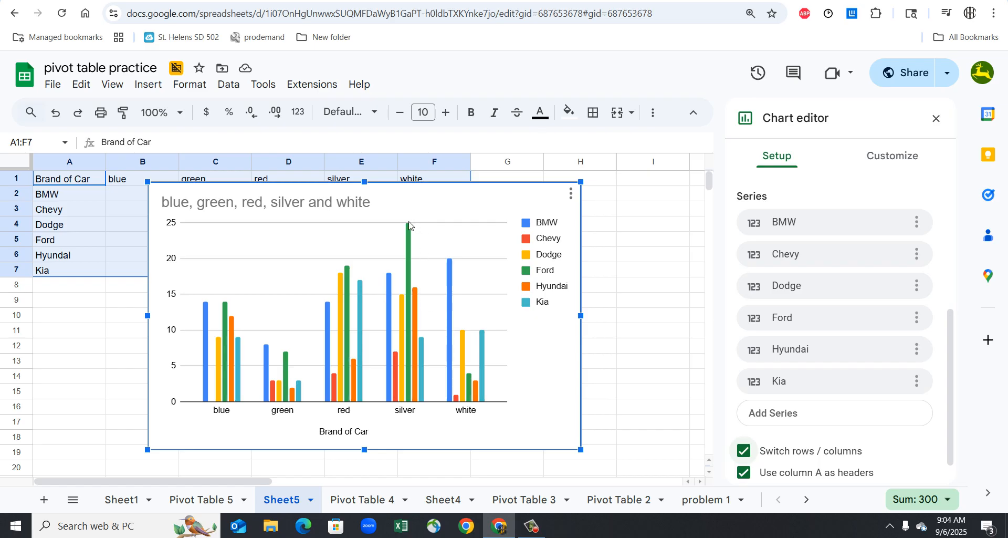
pyautogui.click(745, 452)
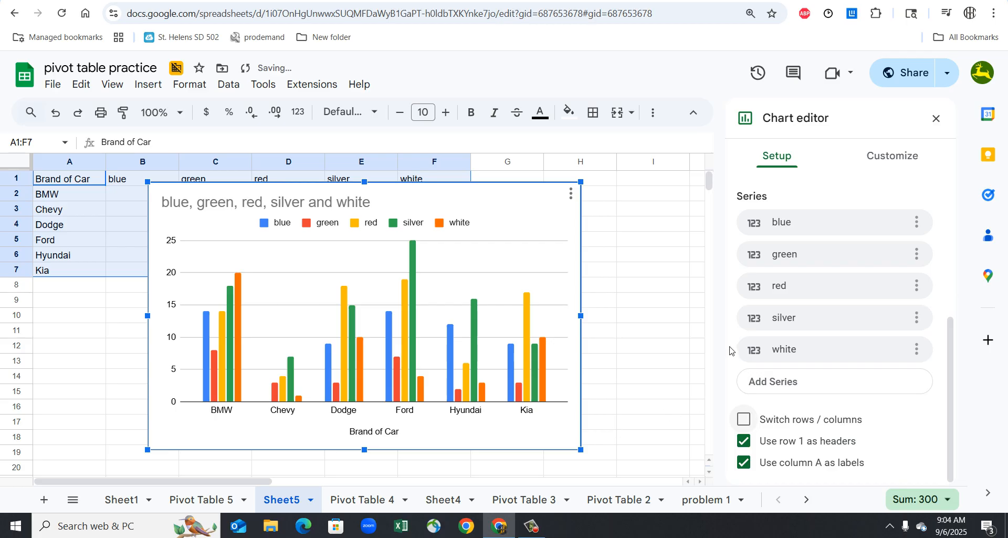
# - Set the brand and color column chart's stacking to Standard
pyautogui.scroll(5, 816, 268)
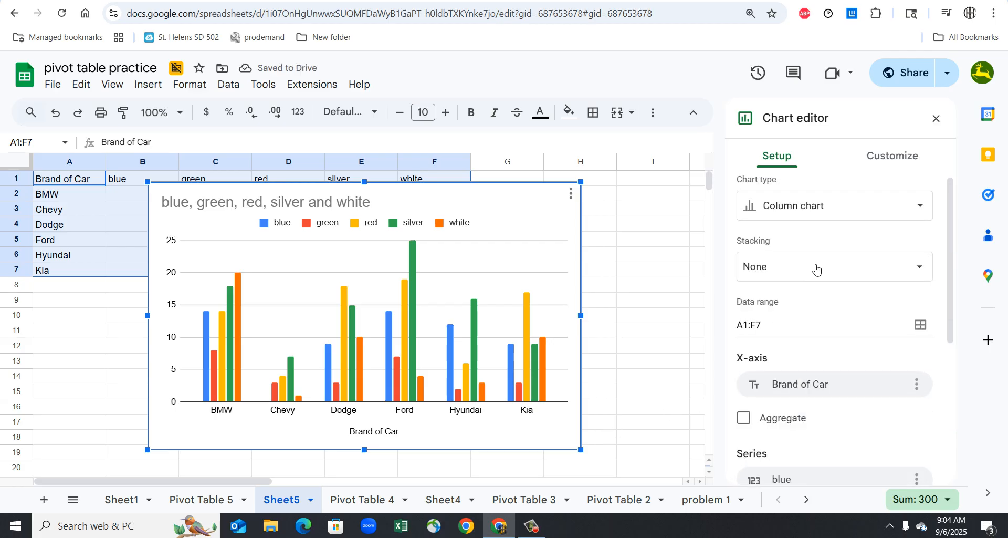
pyautogui.click(816, 268)
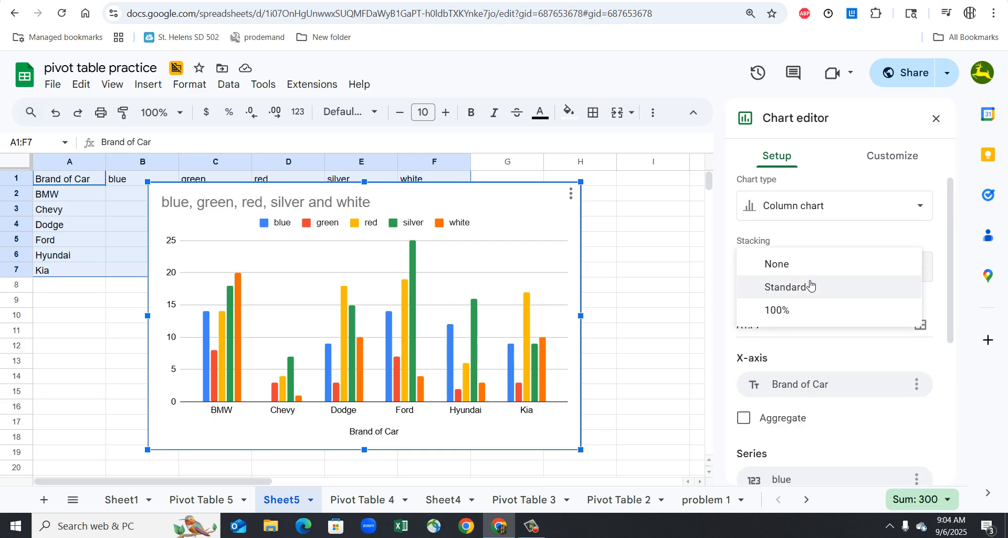
pyautogui.click(810, 286)
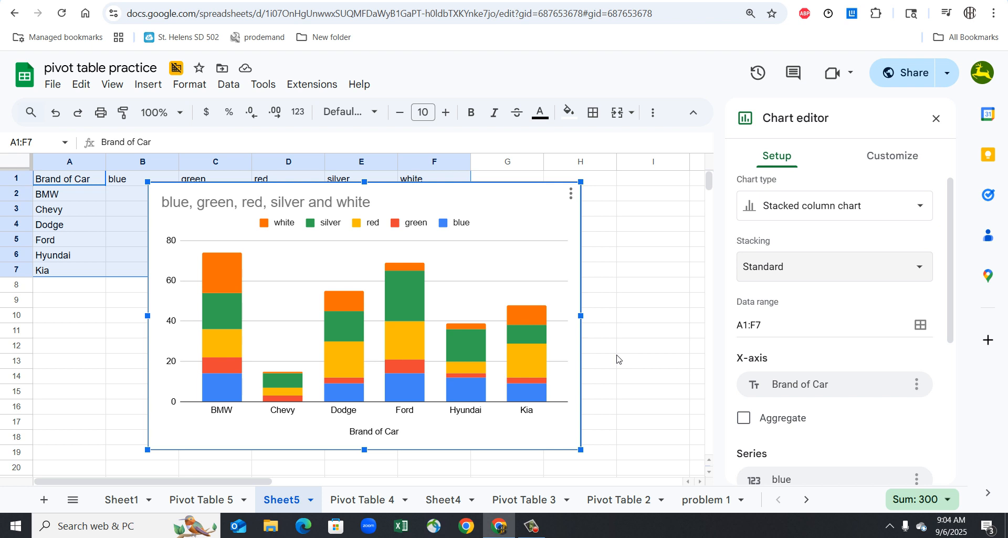
# - Set the silver series' fill color to a light blue-gray in the stacked column chart
pyautogui.click(348, 310)
pyautogui.click(224, 304)
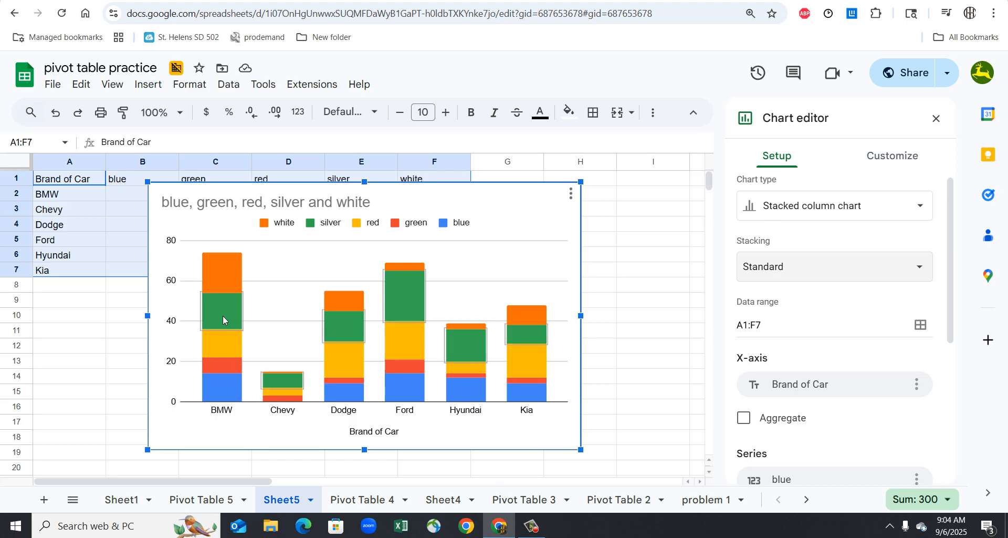
pyautogui.click(223, 364)
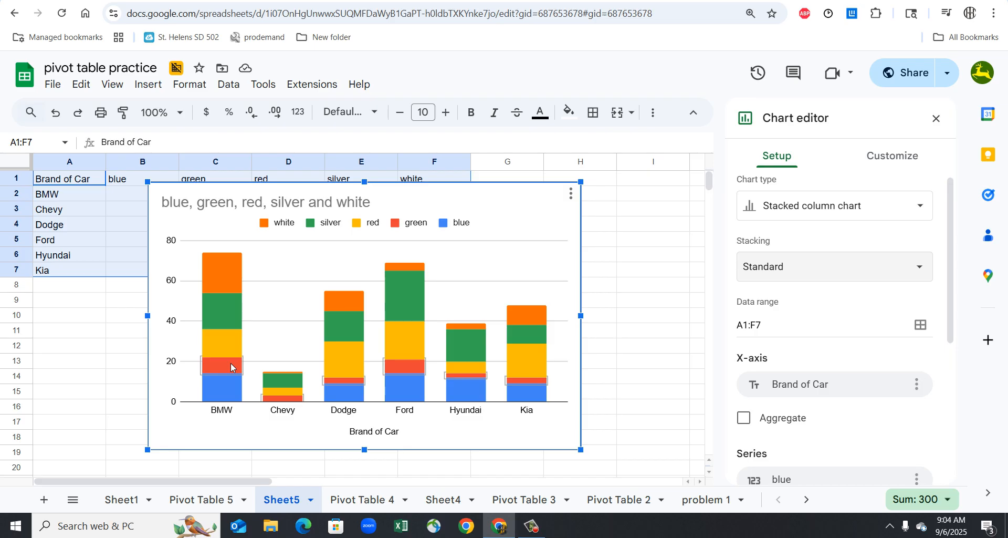
pyautogui.click(230, 315)
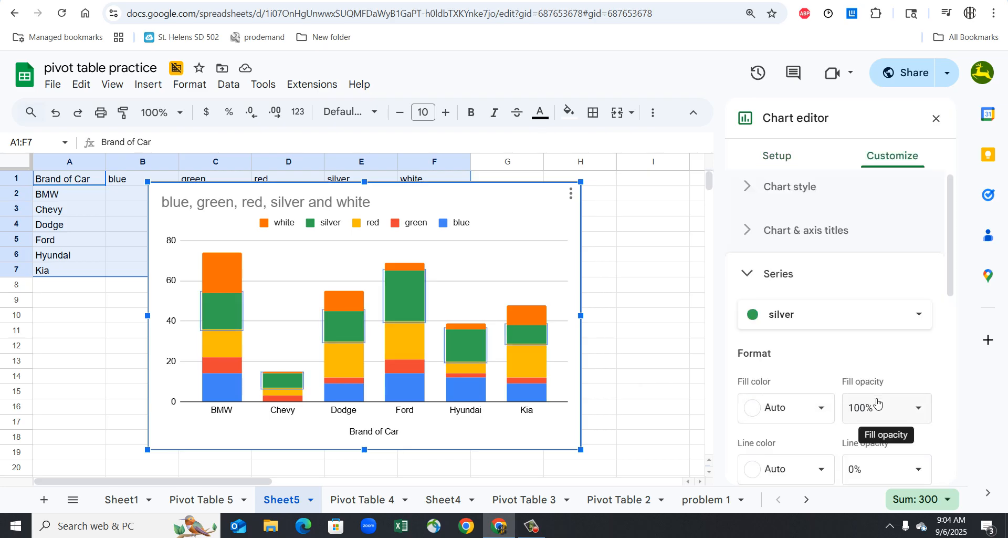
pyautogui.scroll(-3, 876, 404)
pyautogui.scroll(2, 878, 404)
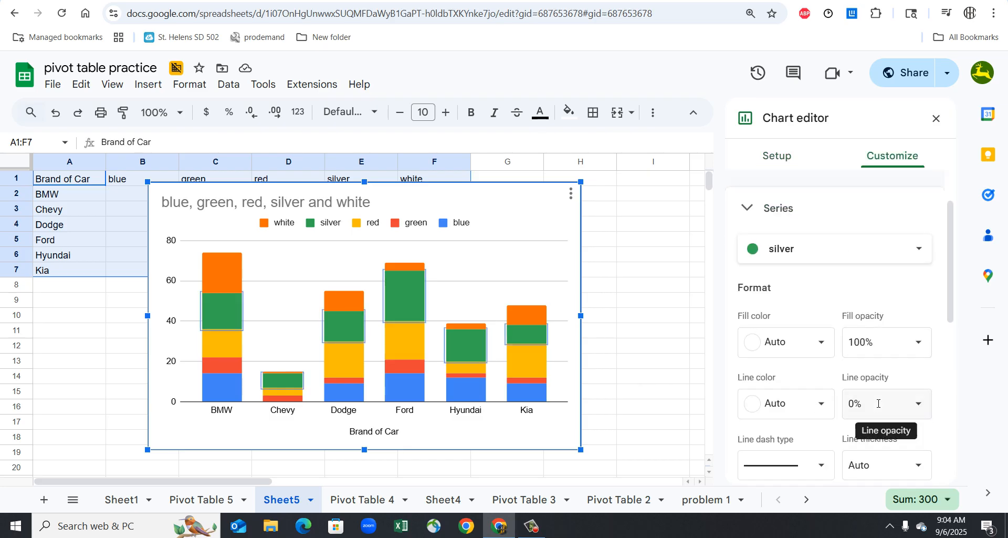
pyautogui.click(912, 254)
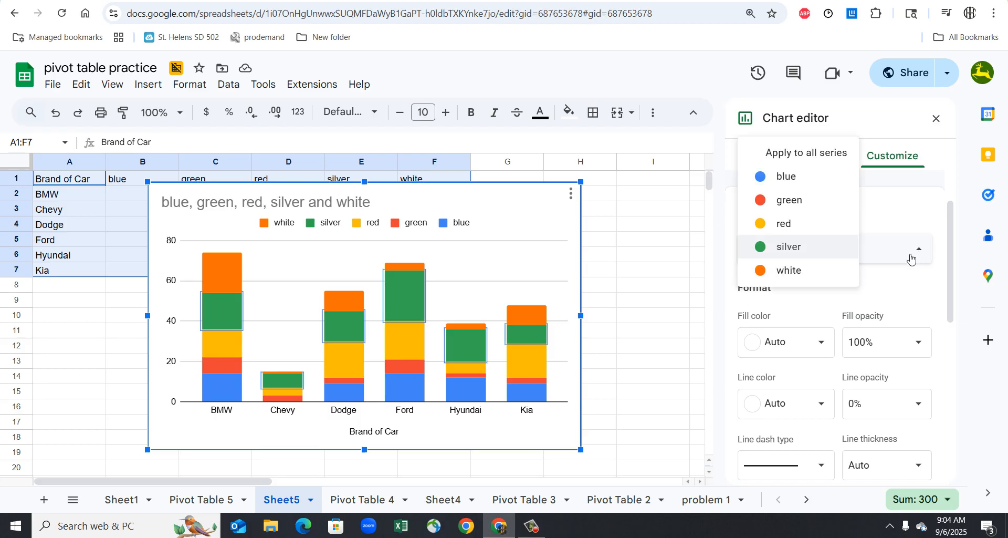
pyautogui.click(933, 303)
pyautogui.scroll(-3, 934, 304)
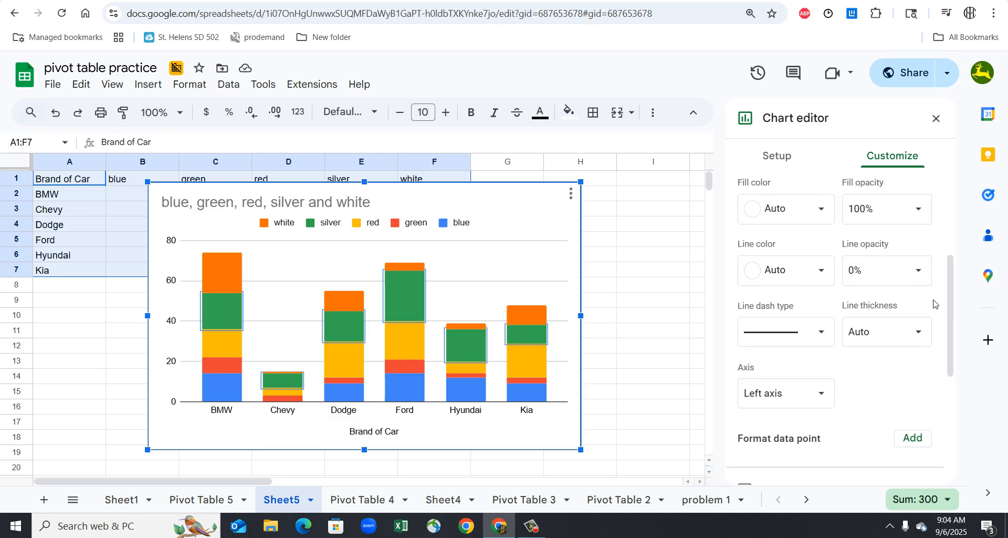
pyautogui.click(802, 208)
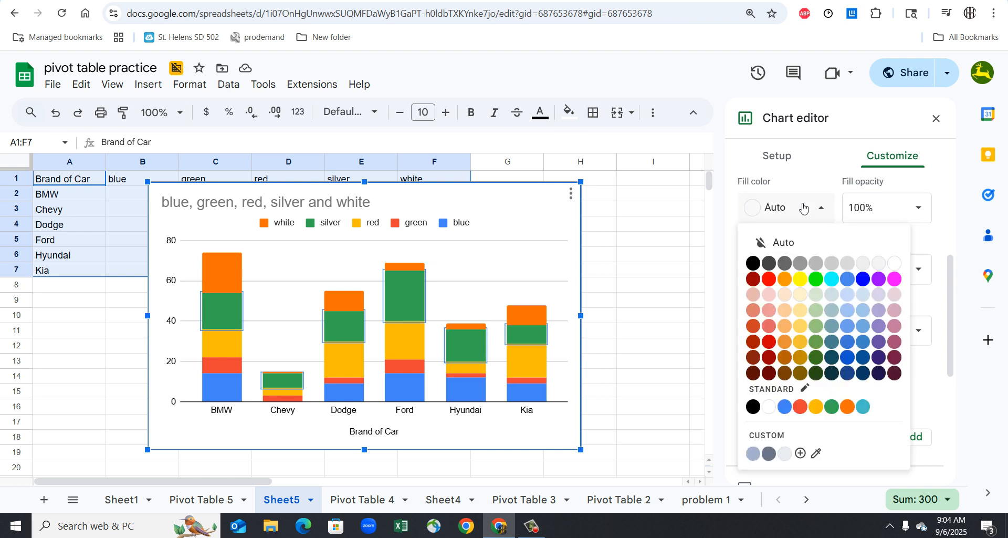
pyautogui.click(841, 298)
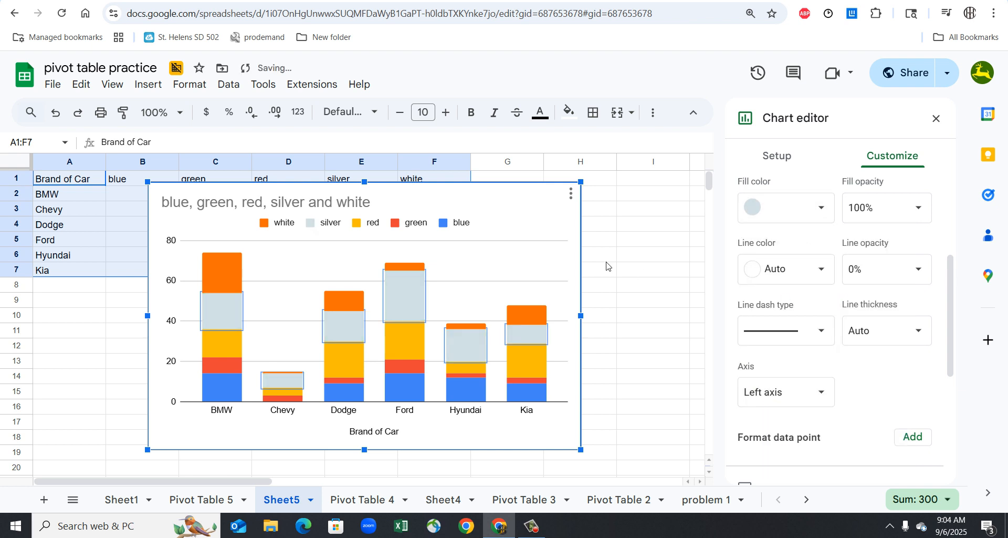
# - Set the green series' fill color to bright green and the red series' fill color to red
pyautogui.click(231, 367)
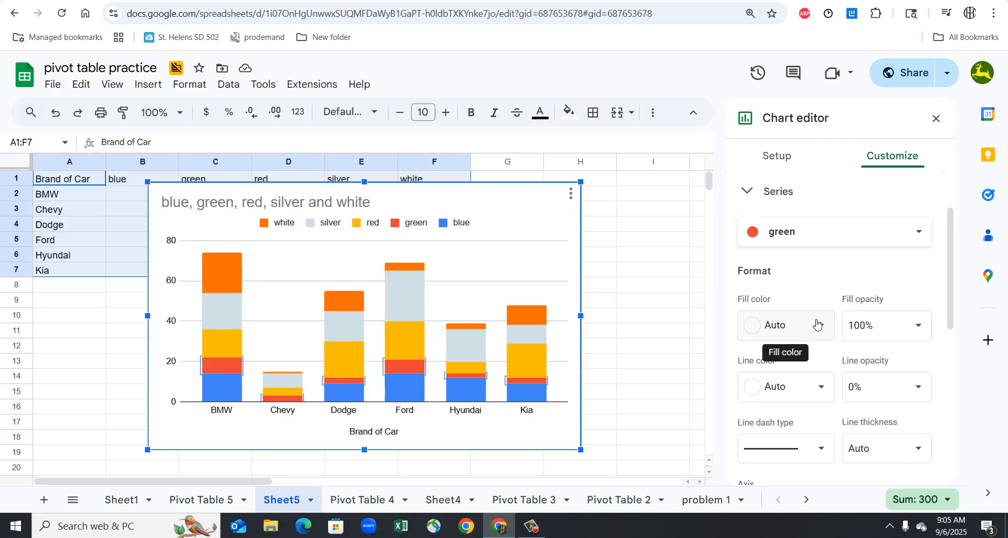
pyautogui.click(816, 325)
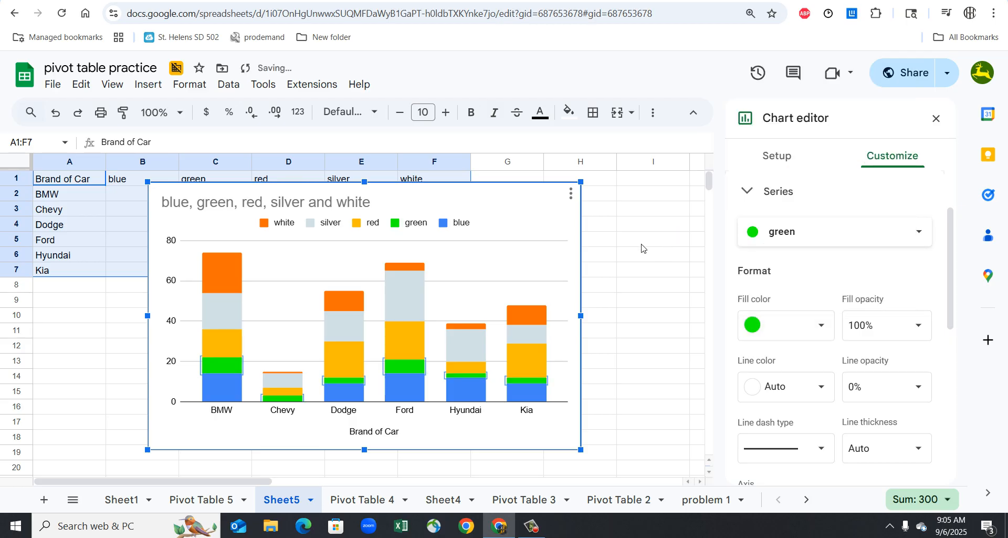
pyautogui.click(216, 343)
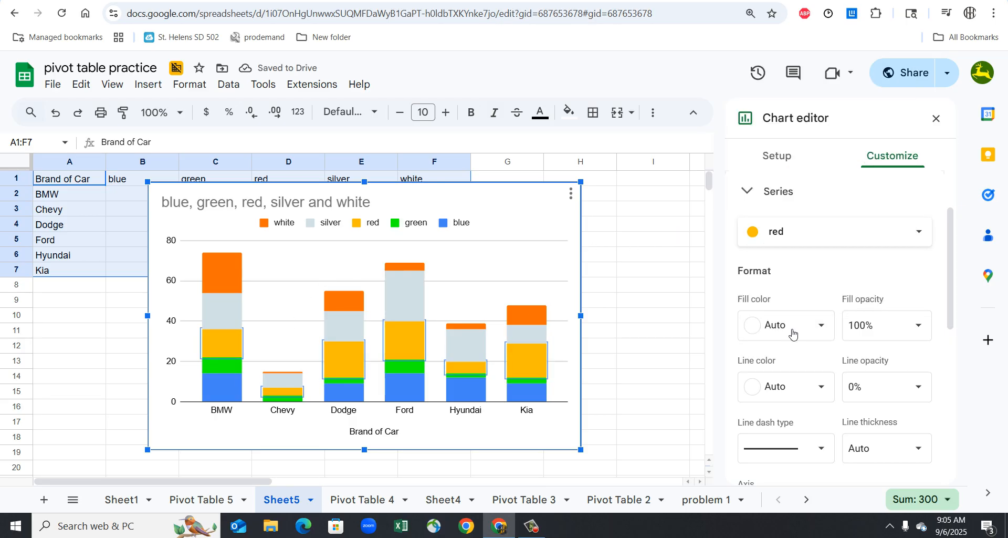
pyautogui.click(812, 329)
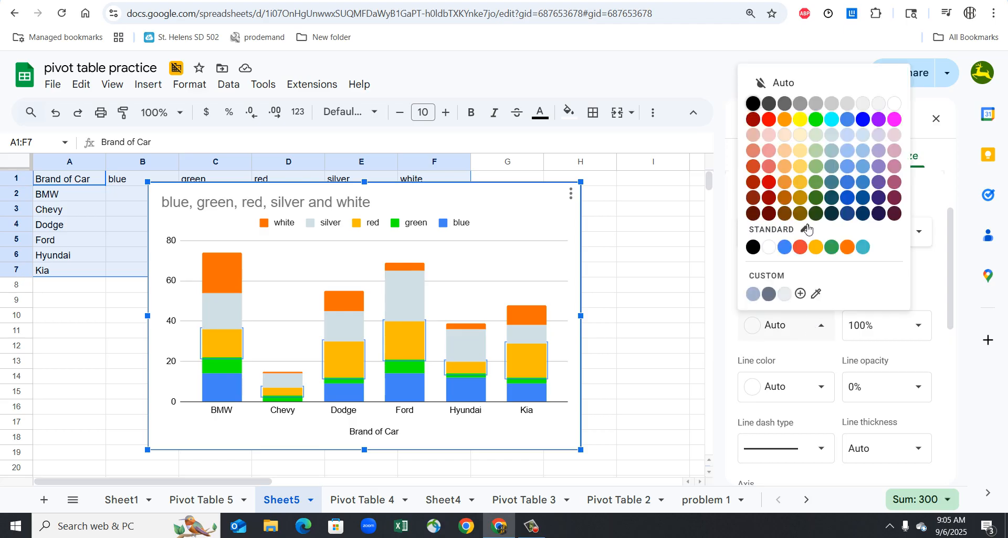
pyautogui.click(807, 247)
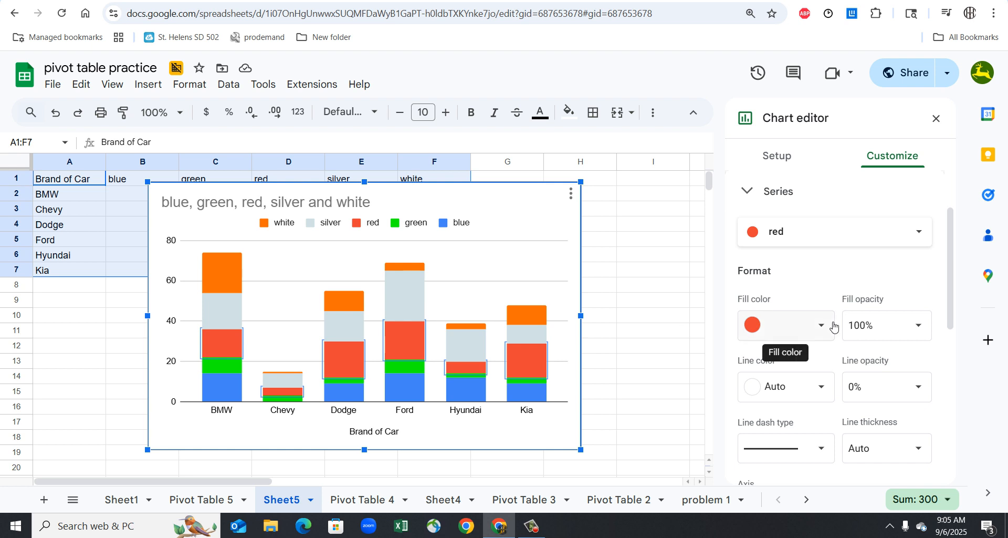
pyautogui.scroll(1, 835, 327)
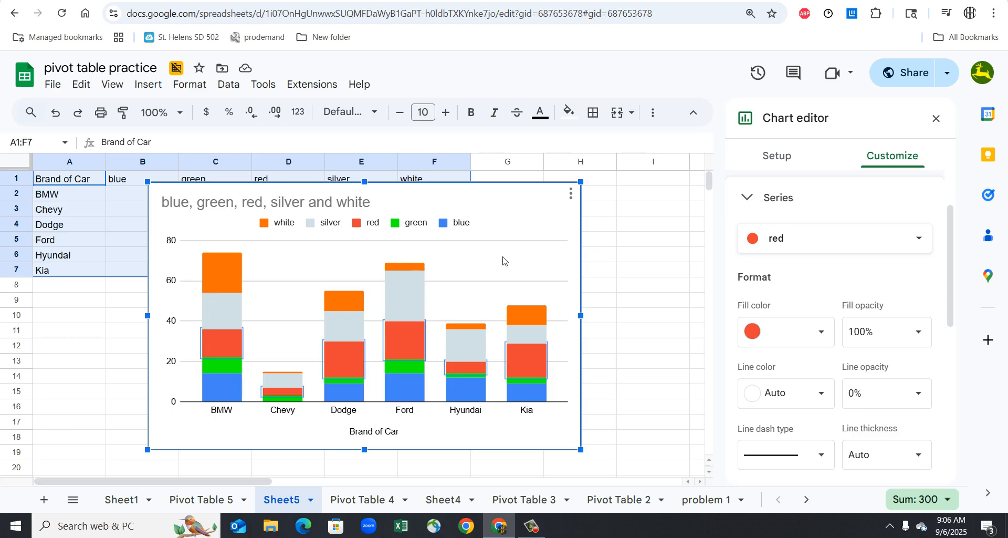
# - Copy the stacked column chart and paste it unlinked into the Google Docs document below the brand and color of car question
pyautogui.click(415, 318)
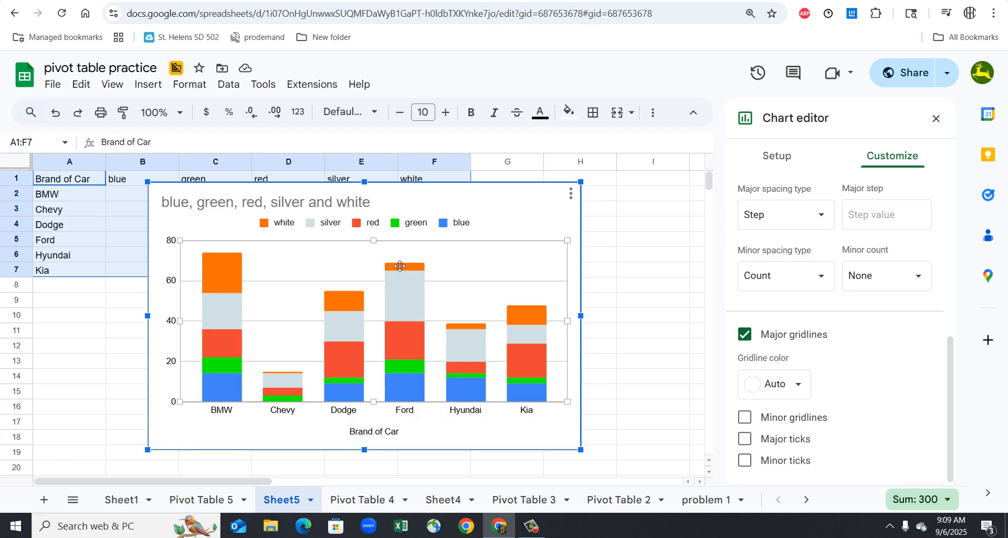
pyautogui.click(243, 493)
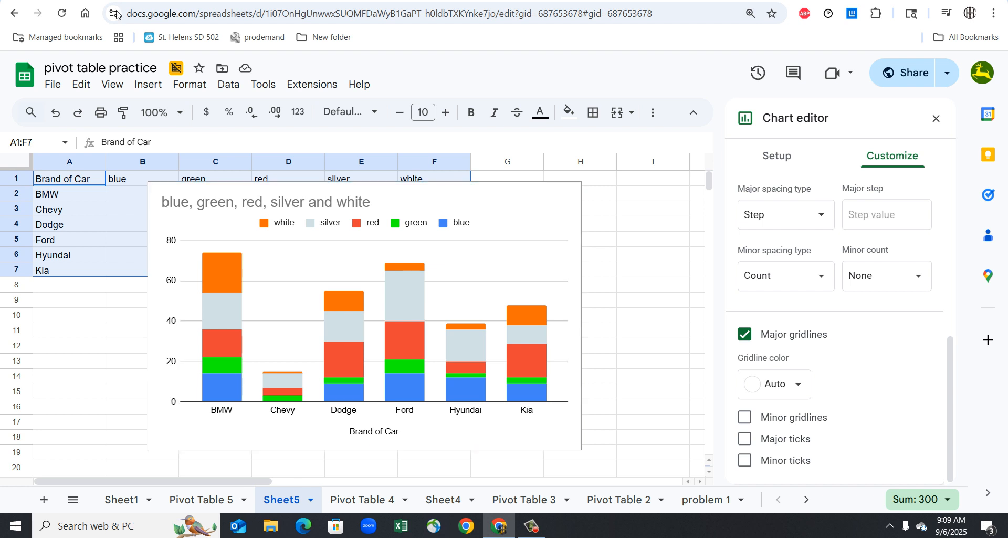
pyautogui.hotkey('ctrl', 'Tab')
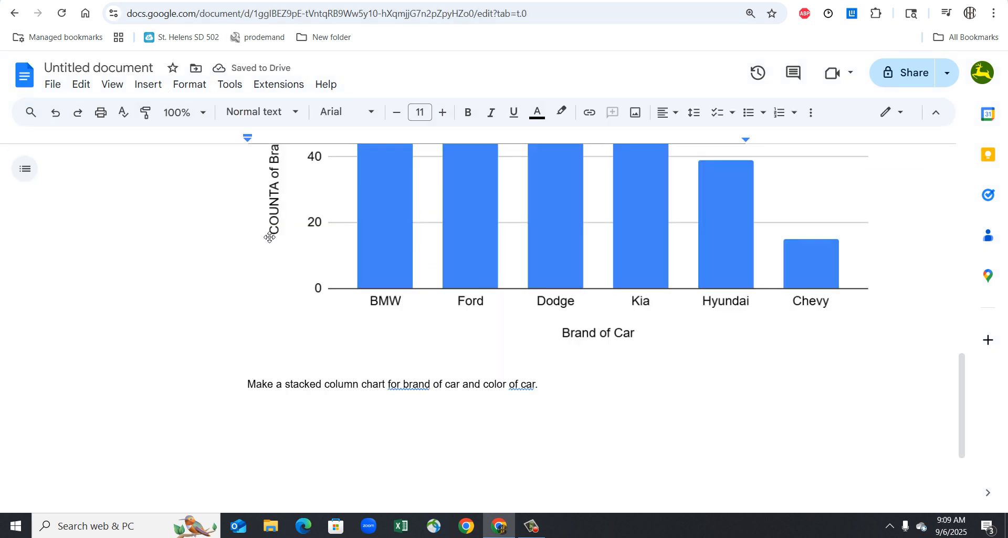
pyautogui.rightClick(390, 440)
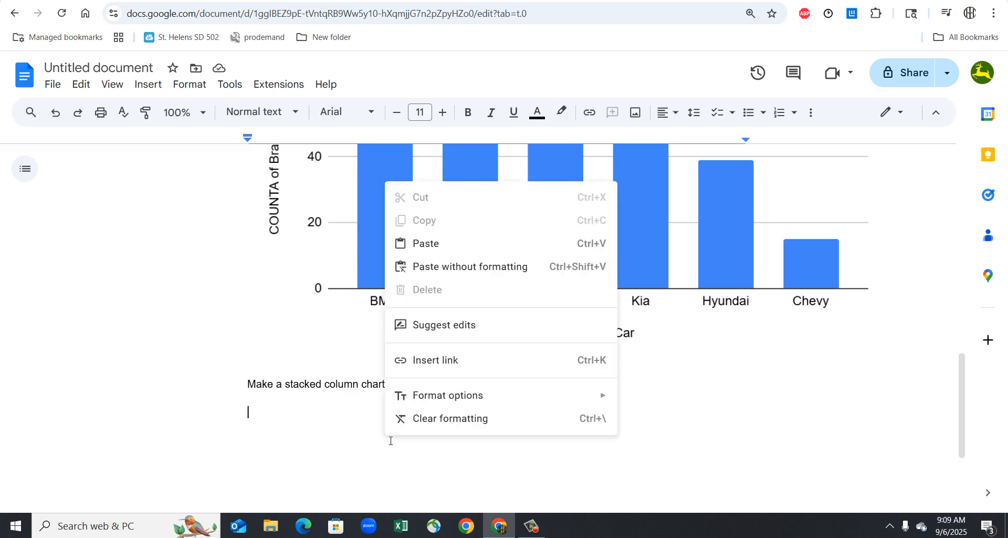
pyautogui.click(444, 244)
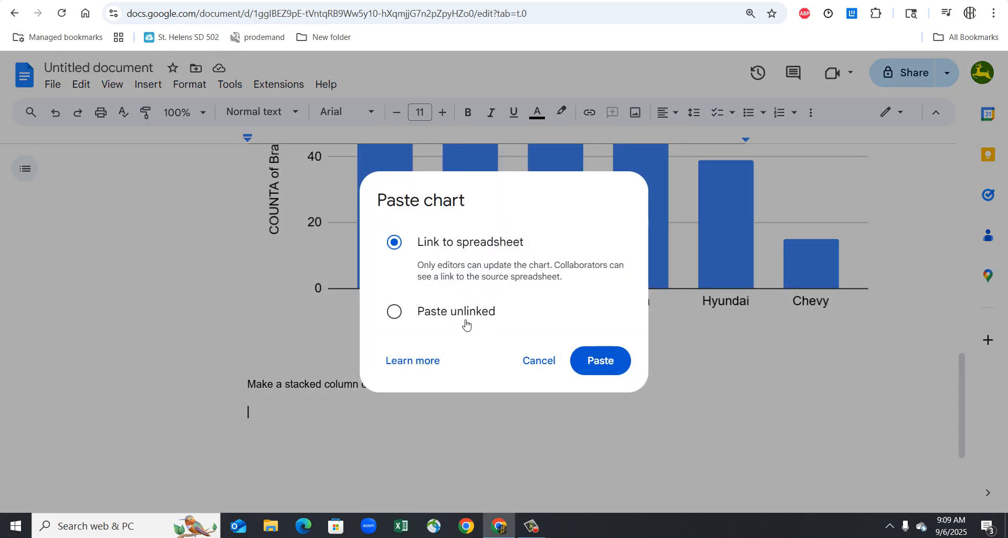
pyautogui.click(466, 321)
pyautogui.click(589, 358)
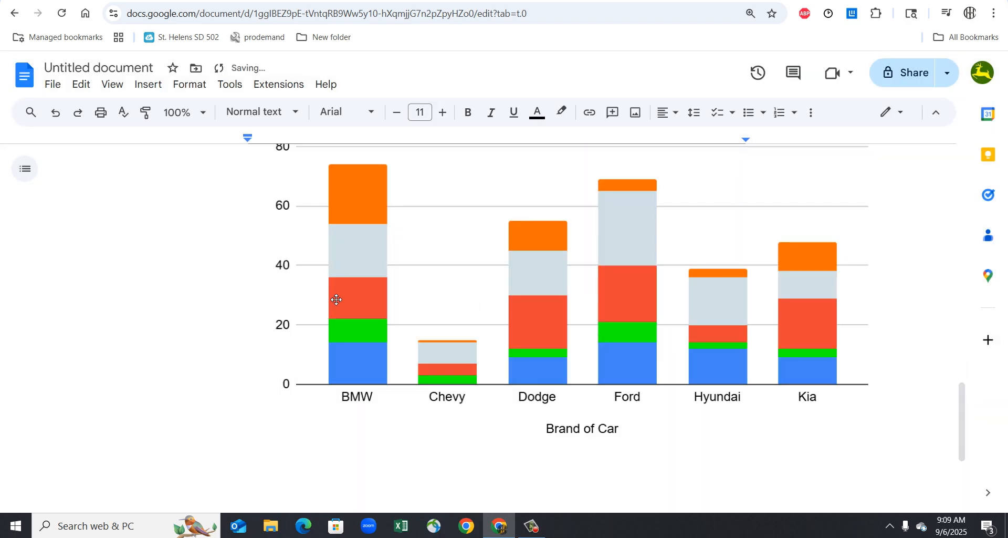
pyautogui.scroll(4, 250, 290)
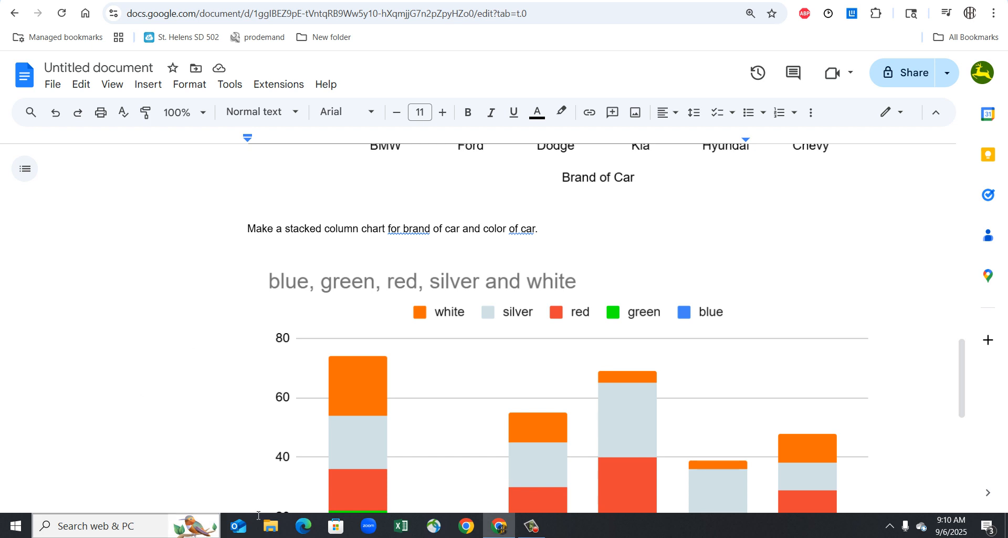
pyautogui.click(531, 525)
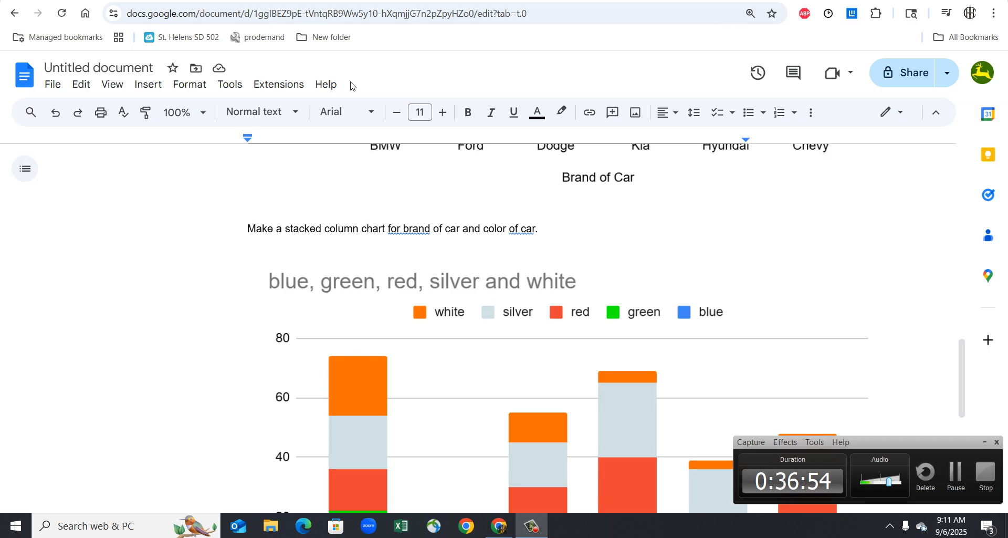
pyautogui.scroll(2, 406, 302)
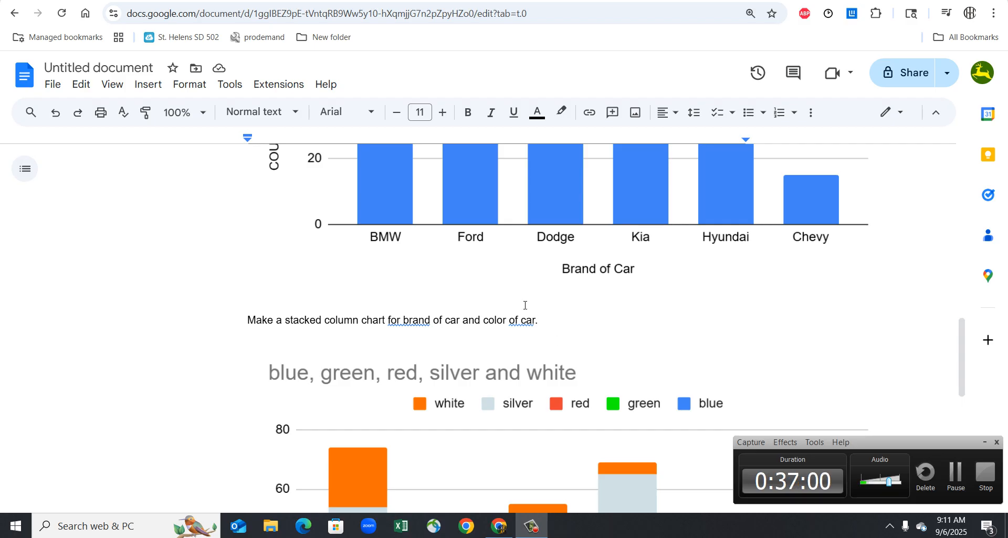
pyautogui.scroll(-2, 525, 304)
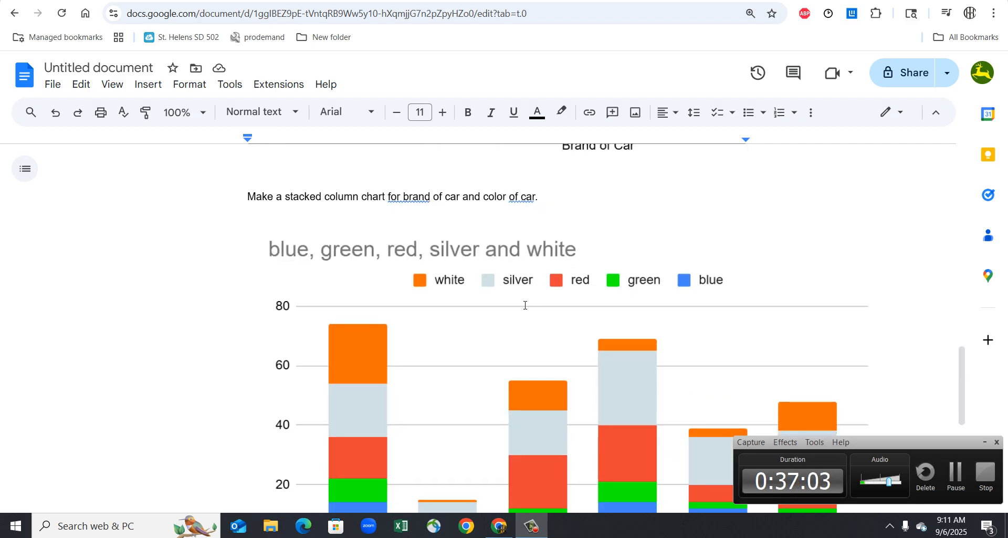